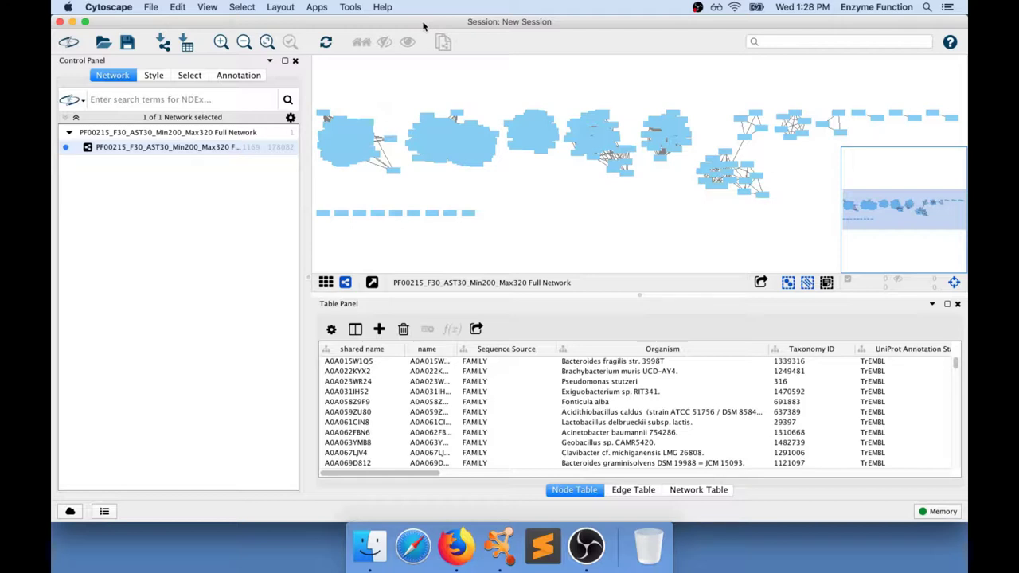
# Remove the mapping from the node Label property in the default style.
pyautogui.click(150, 78)
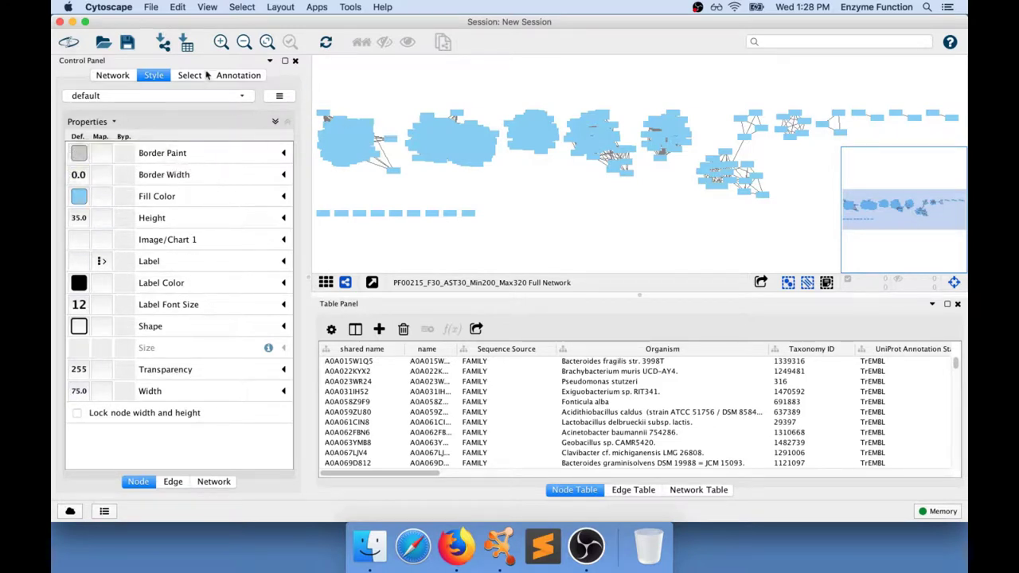
pyautogui.rightClick(162, 261)
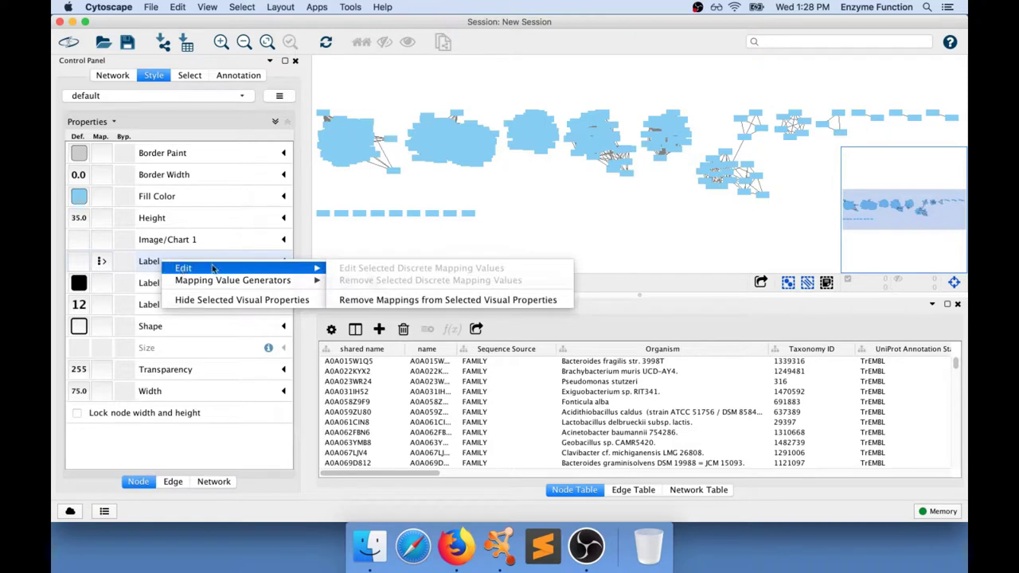
pyautogui.moveTo(271, 273)
pyautogui.click(393, 303)
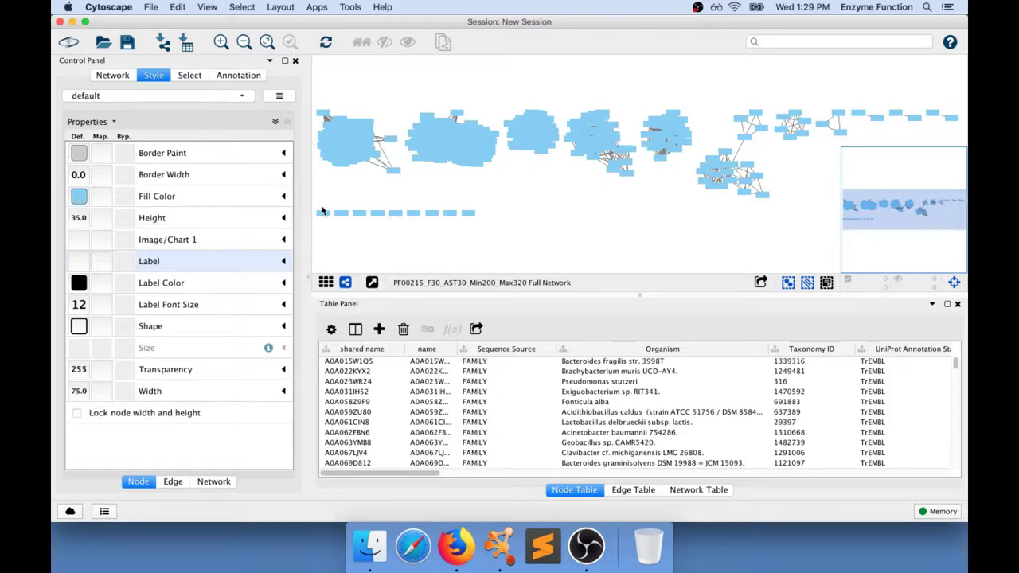
# Lock the node width and height together and set the default node shape to Ellipse.
pyautogui.click(76, 413)
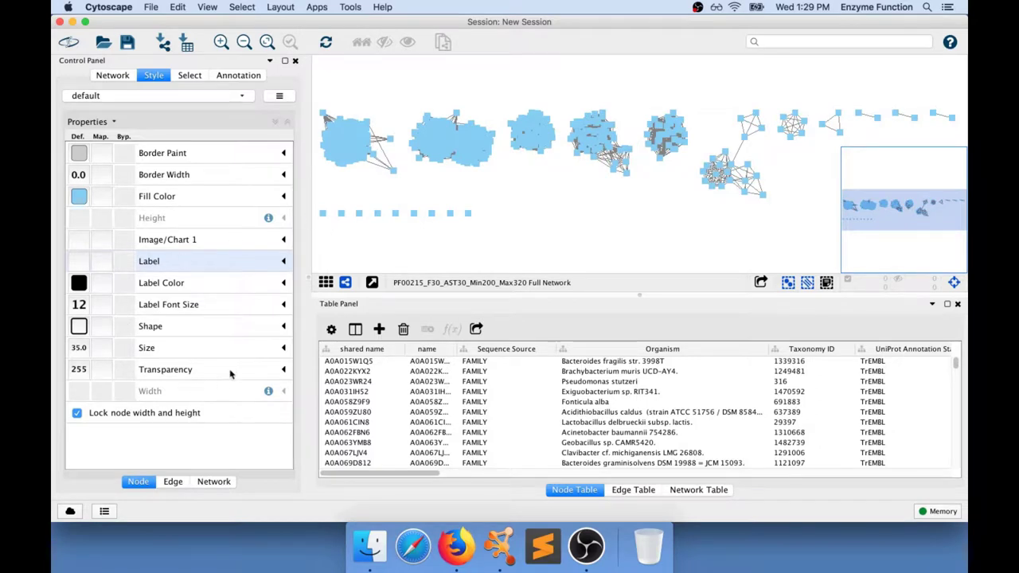
pyautogui.click(79, 328)
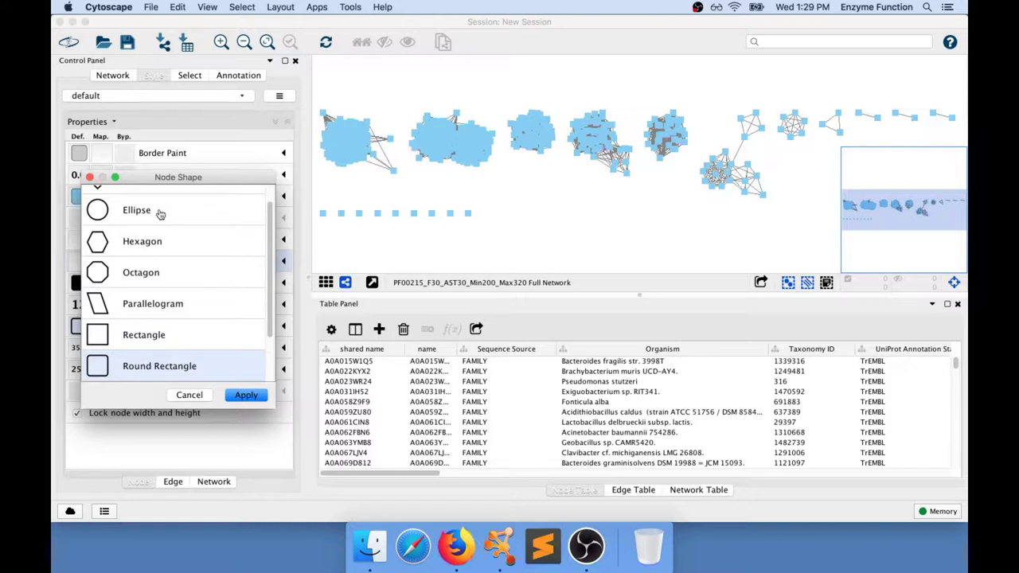
pyautogui.click(159, 213)
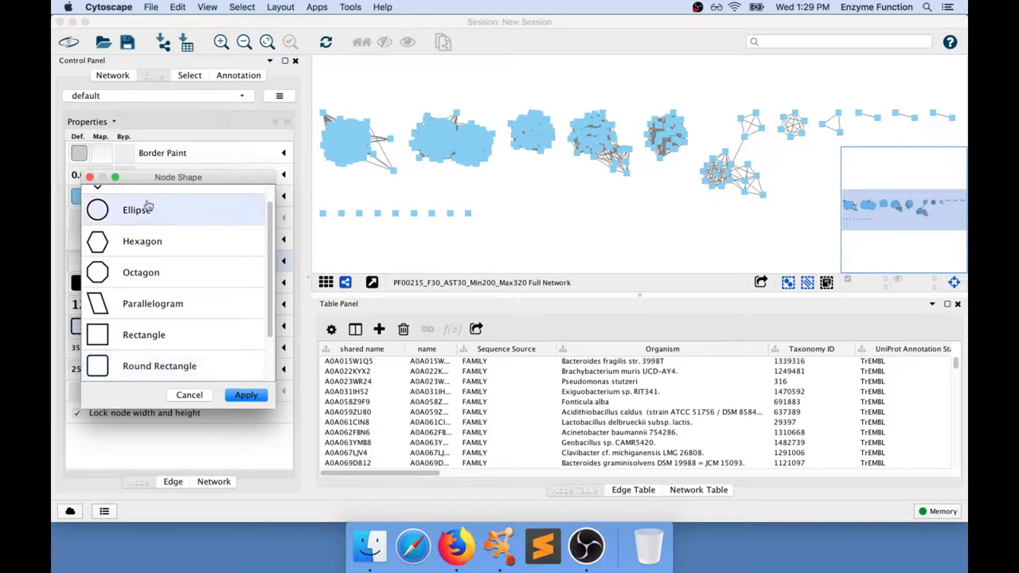
pyautogui.click(246, 395)
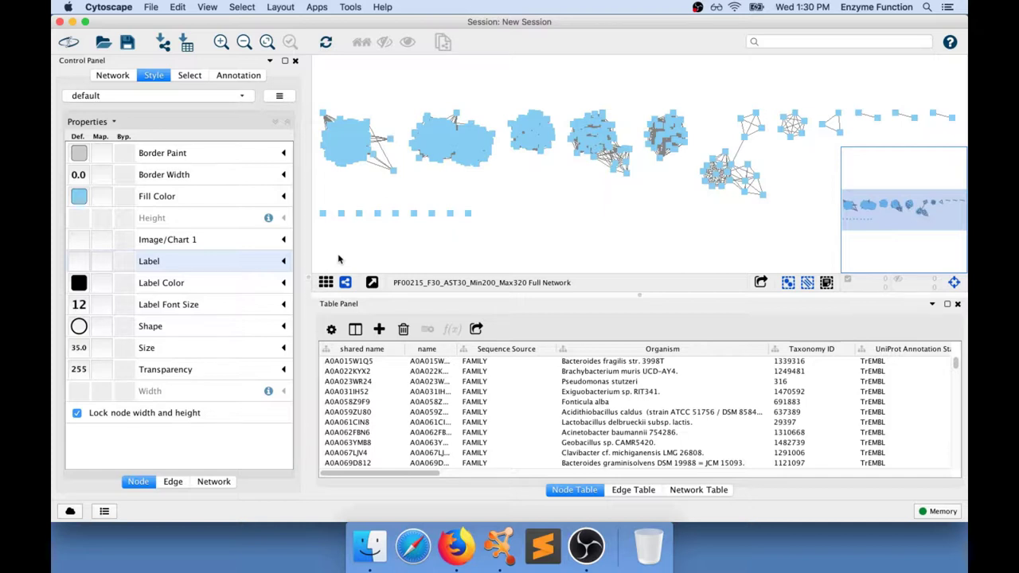
# Show the network's graphics details to check the node shapes, and hide the details again.
pyautogui.click(208, 7)
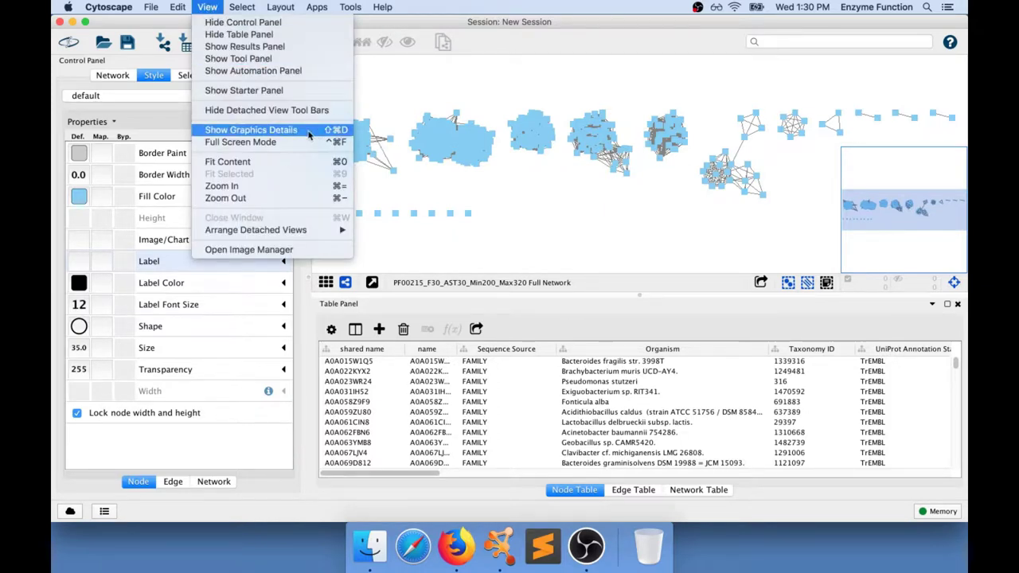
pyautogui.click(442, 232)
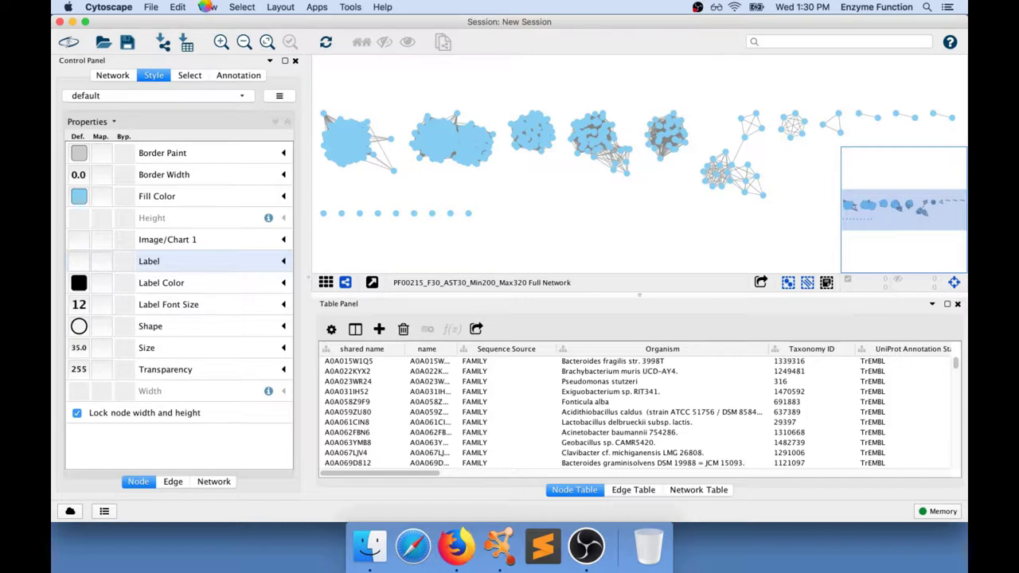
pyautogui.click(207, 7)
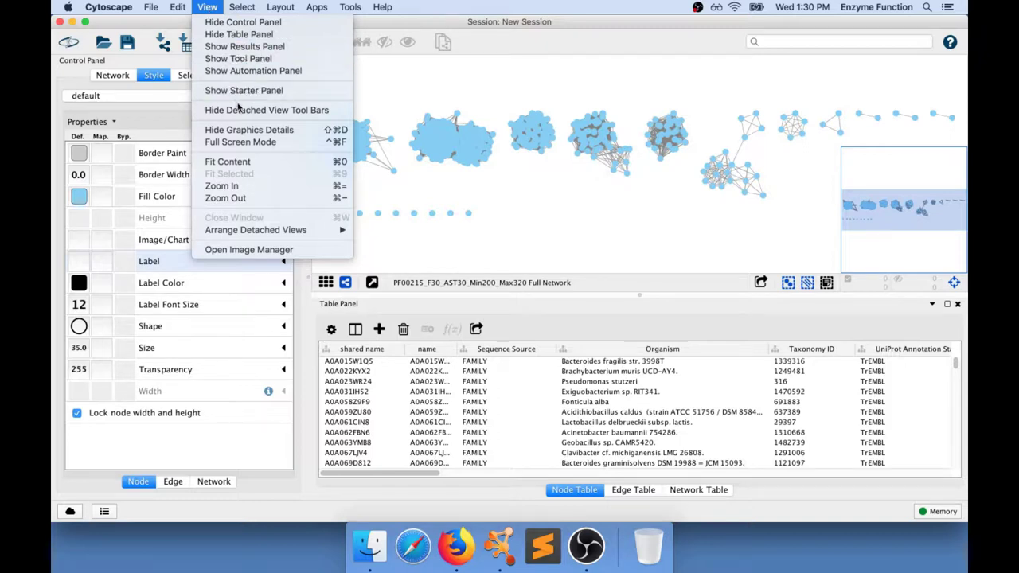
pyautogui.click(281, 134)
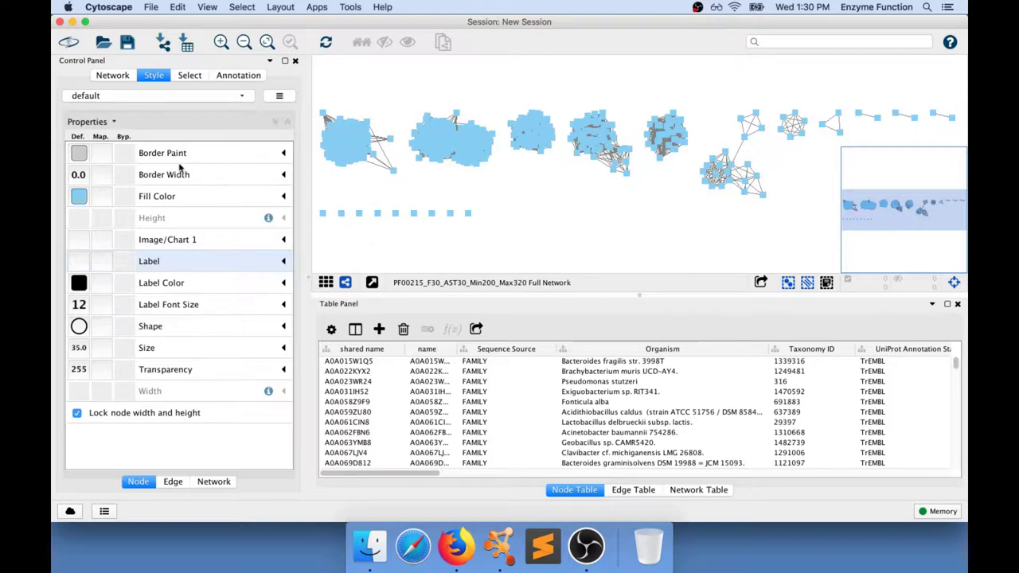
# Set the default node fill color to a medium gray swatch.
pyautogui.click(78, 197)
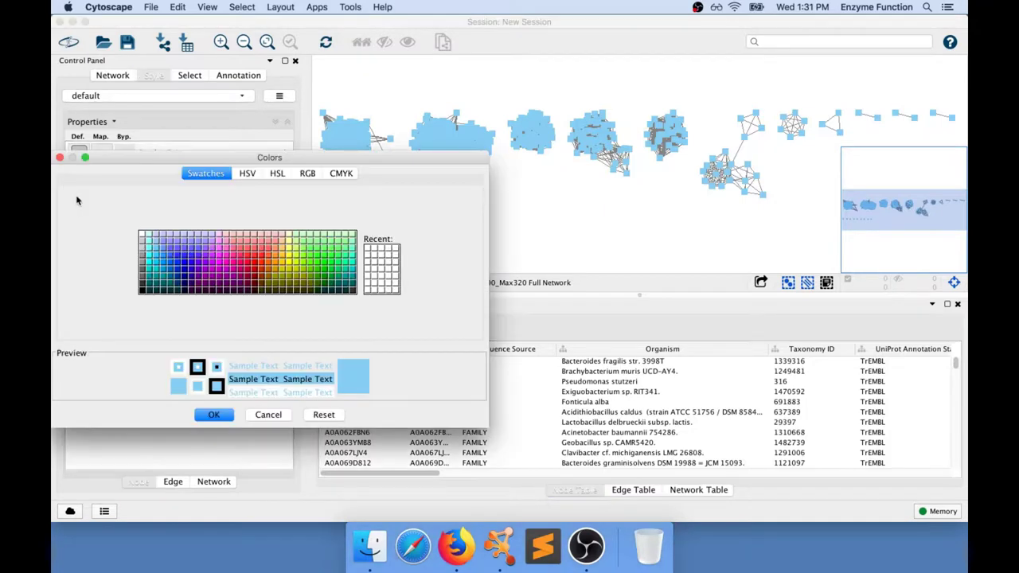
pyautogui.click(141, 254)
pyautogui.moveTo(310, 162); pyautogui.dragTo(525, 213)
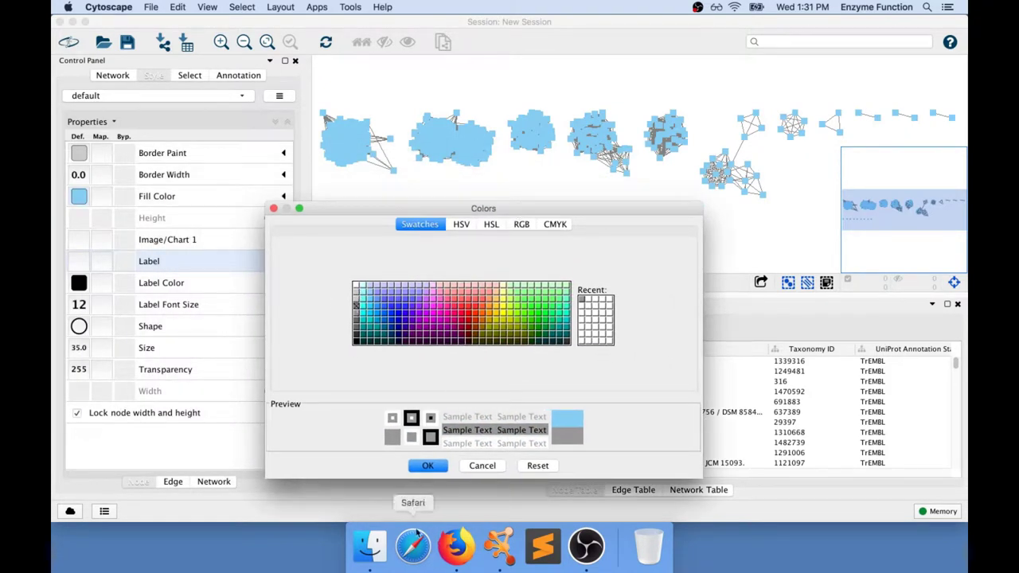
pyautogui.click(427, 466)
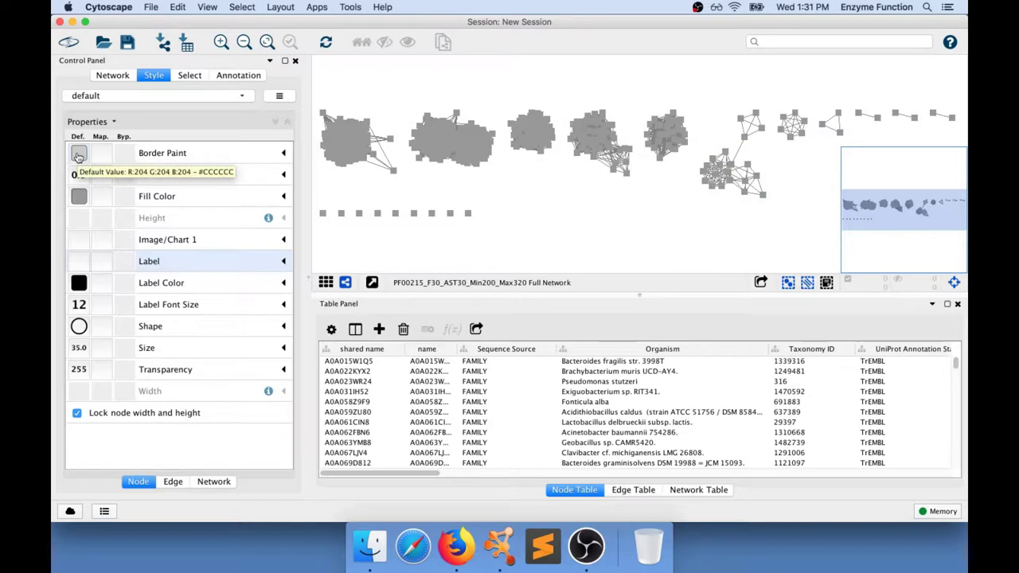
# Set the default node border paint to black and the border width to 5.
pyautogui.click(78, 154)
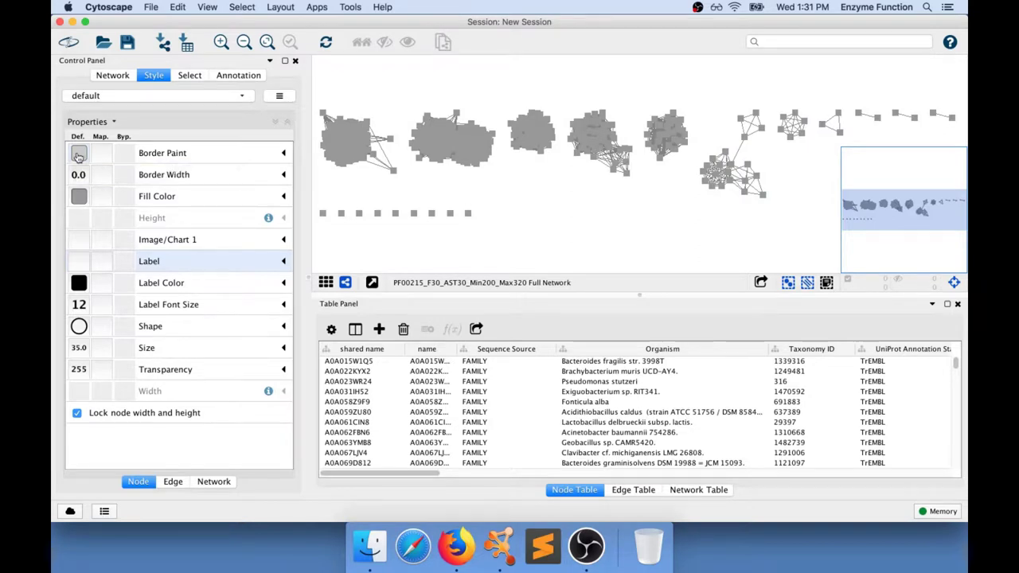
pyautogui.click(143, 290)
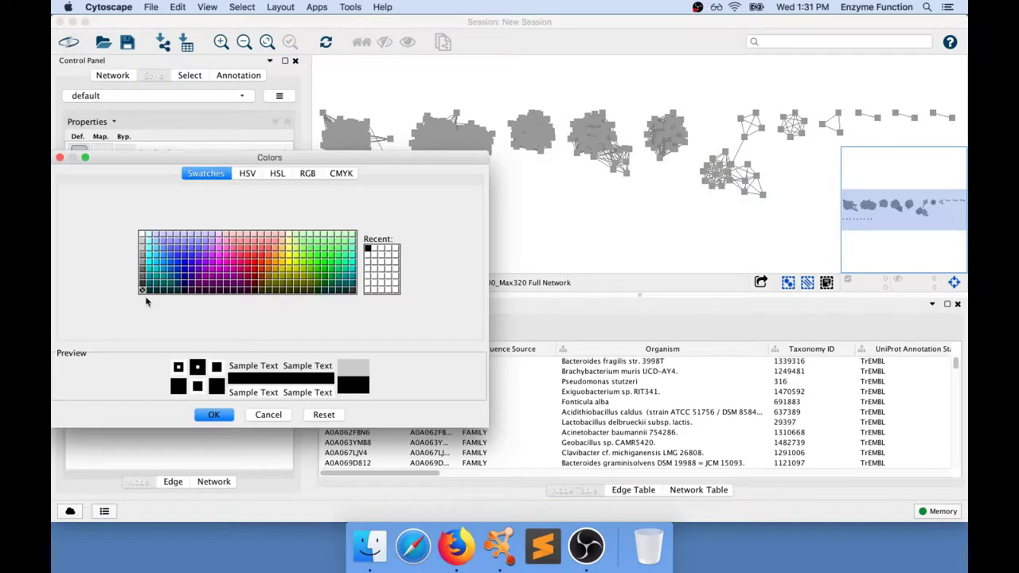
pyautogui.click(213, 416)
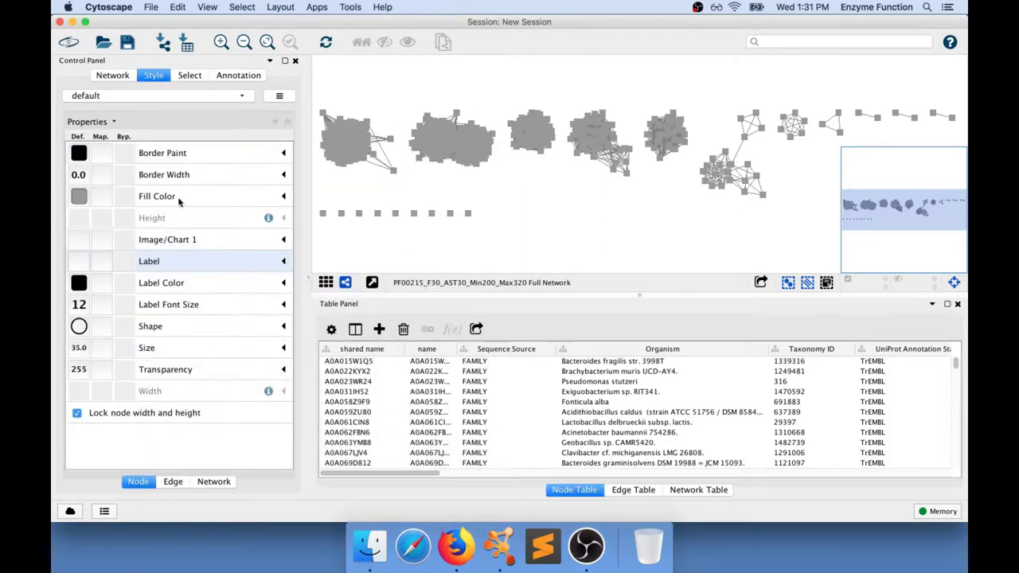
pyautogui.click(78, 176)
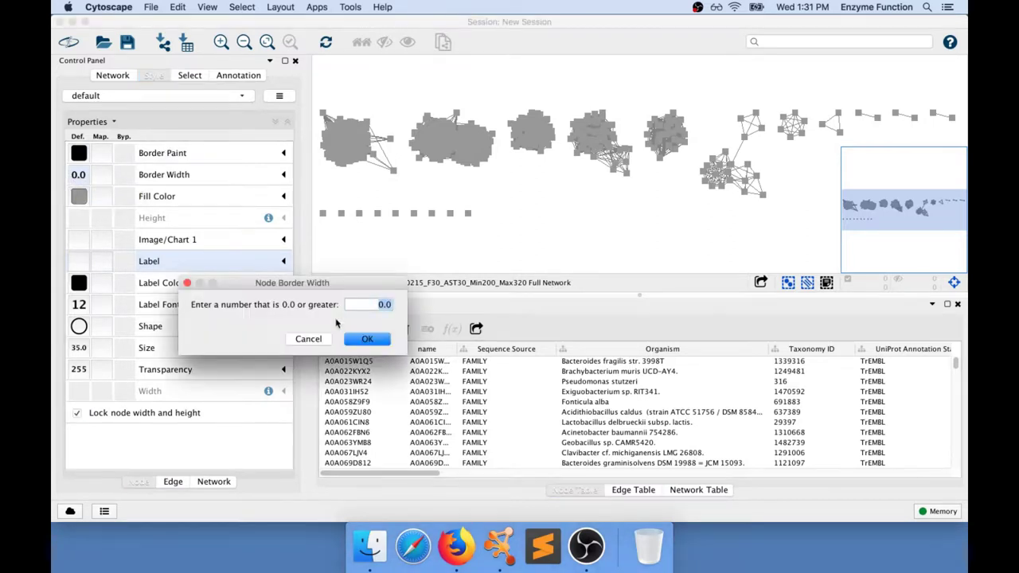
pyautogui.write('5')
pyautogui.click(367, 339)
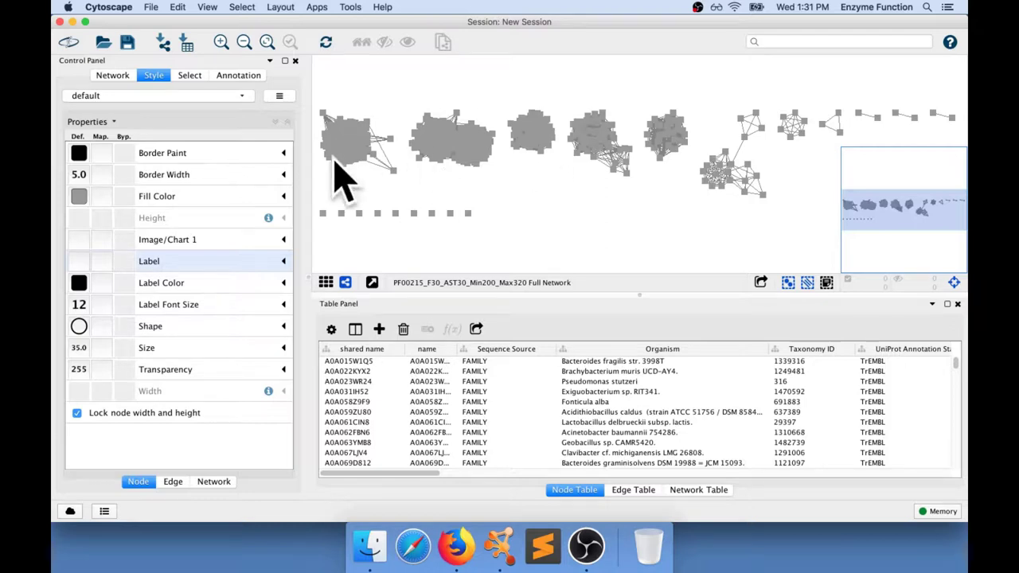
# Set the default unselected stroke color of the edges to a light gray swatch.
pyautogui.click(174, 483)
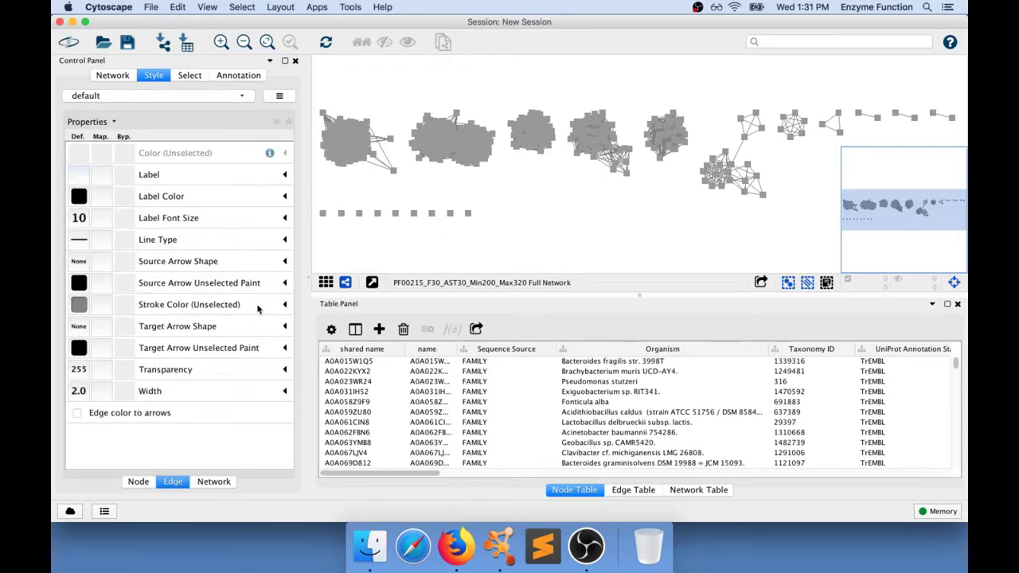
pyautogui.click(77, 306)
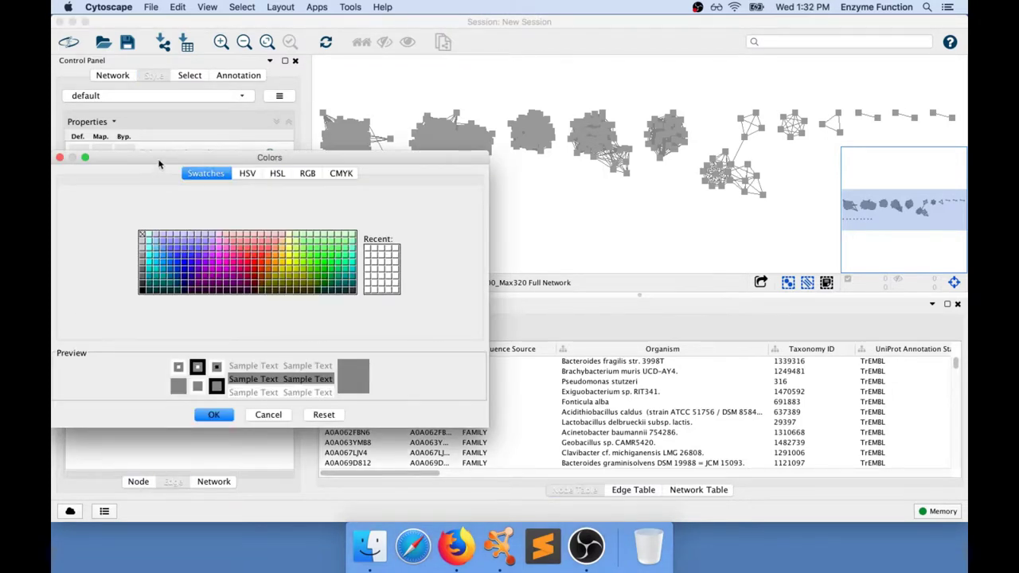
pyautogui.moveTo(160, 164); pyautogui.dragTo(382, 184)
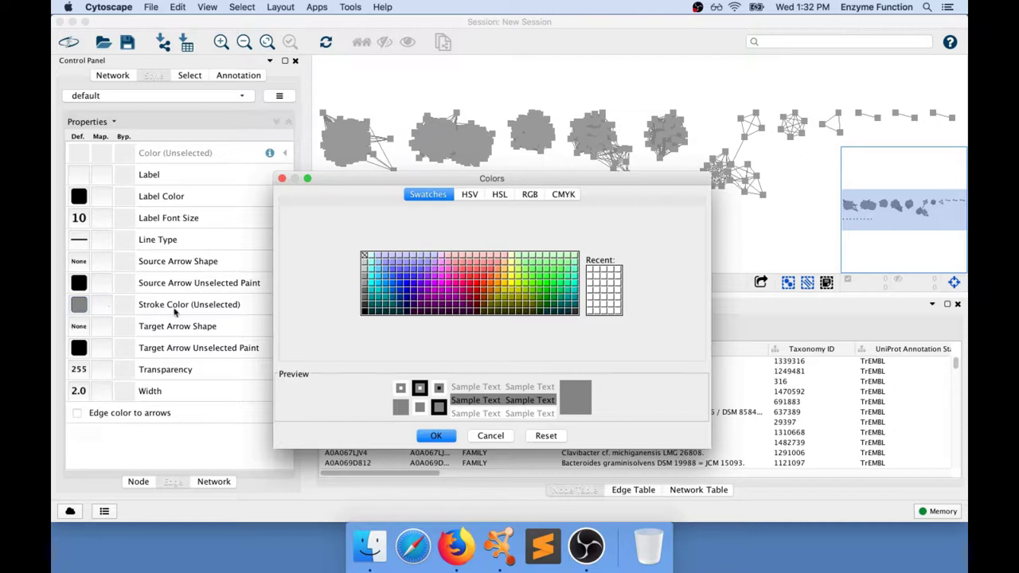
pyautogui.click(364, 261)
pyautogui.click(439, 437)
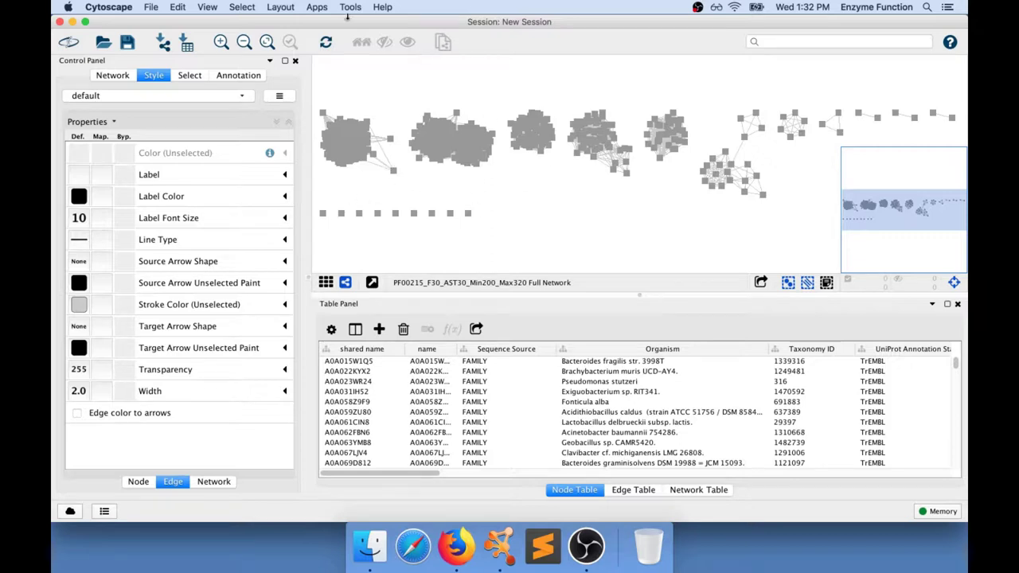
# Export the network as a PNG image named "Exported image" in the Downloads folder at 500% zoom.
pyautogui.click(152, 7)
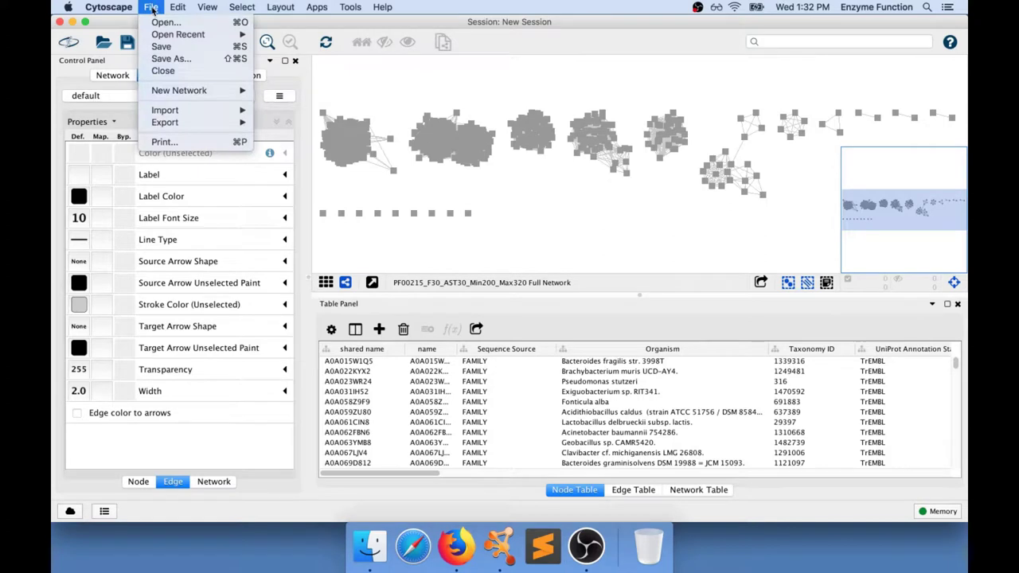
pyautogui.moveTo(183, 121)
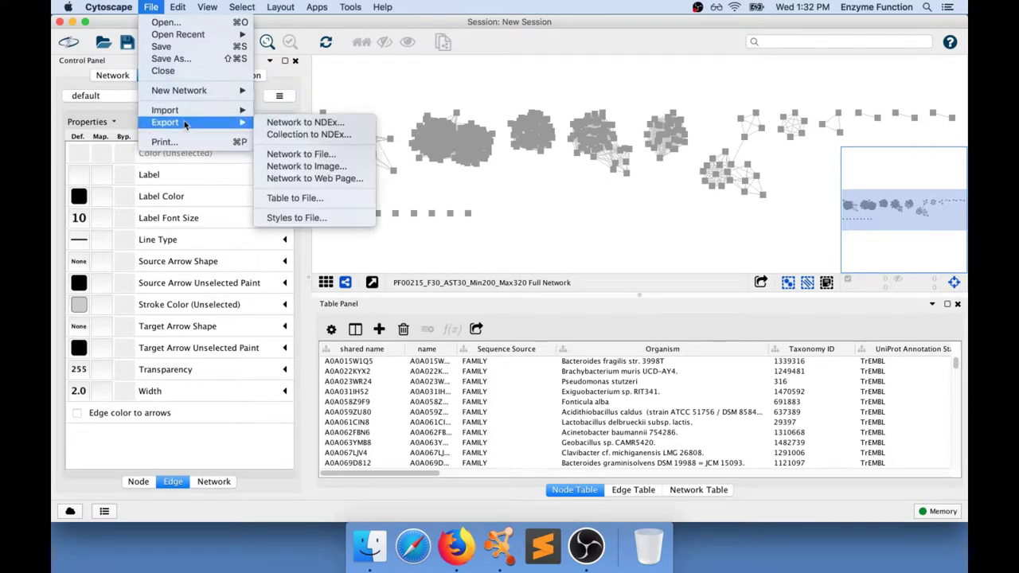
pyautogui.click(346, 170)
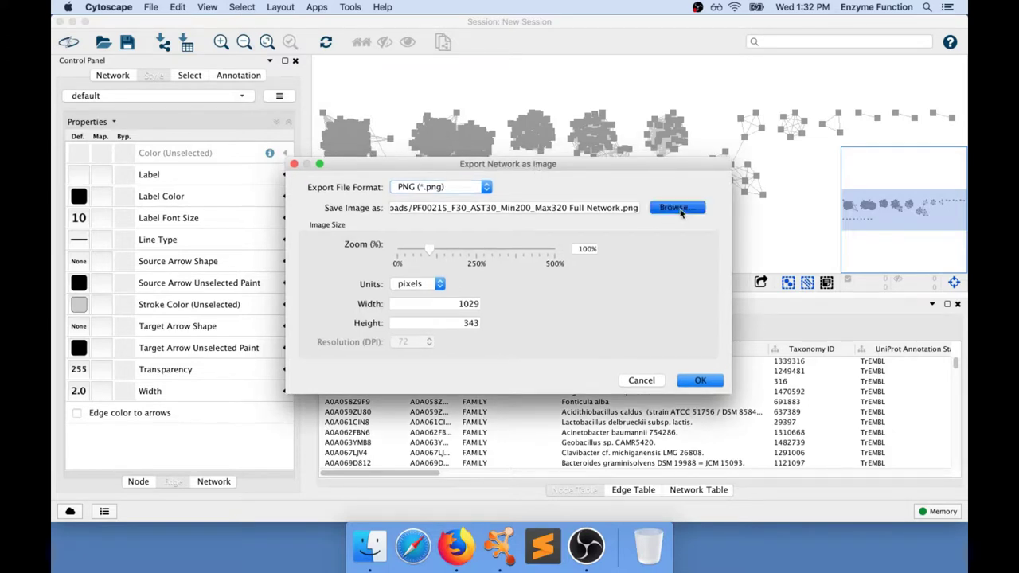
pyautogui.click(681, 208)
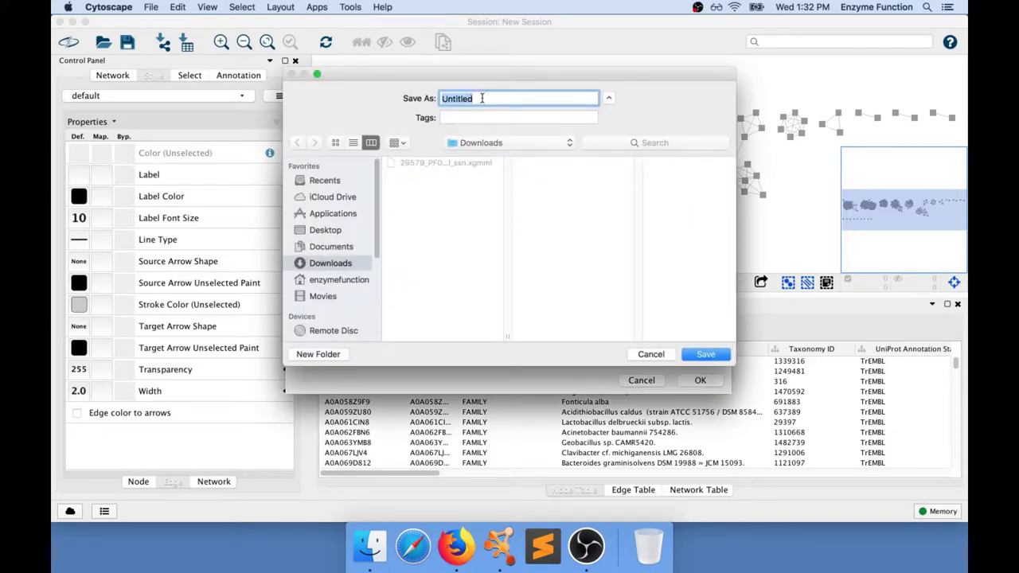
pyautogui.write('E')
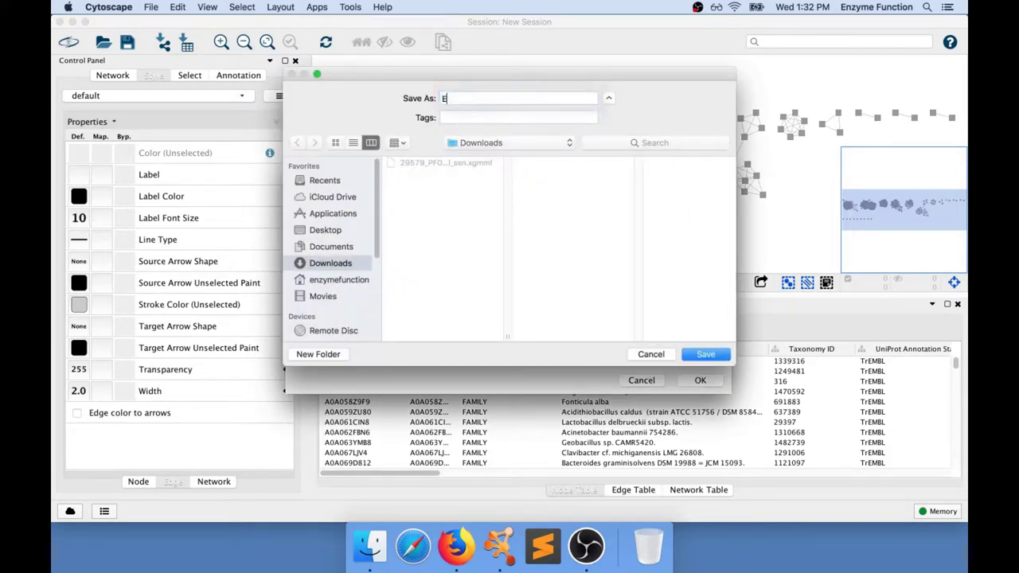
pyautogui.write('xported image')
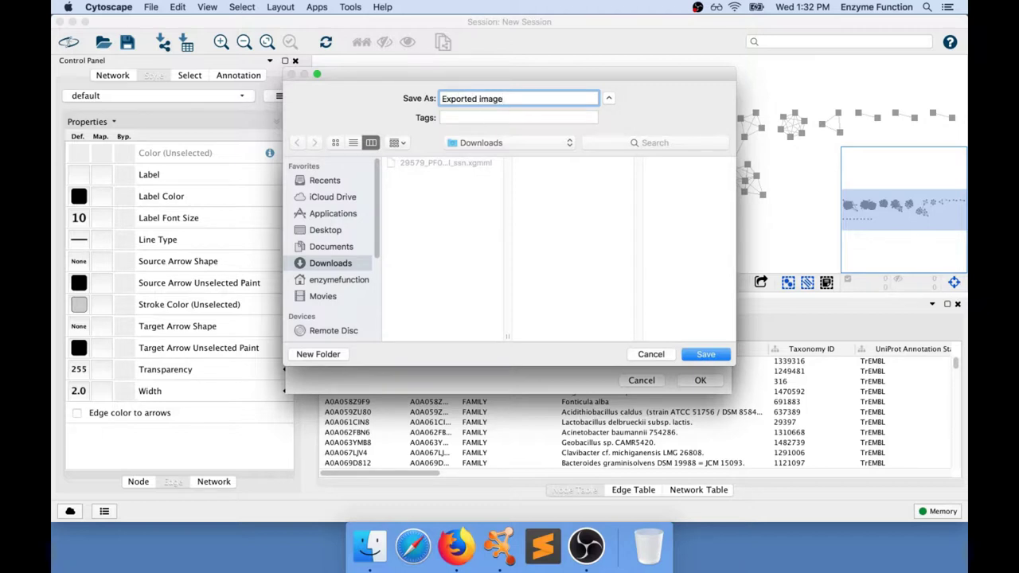
pyautogui.click(705, 354)
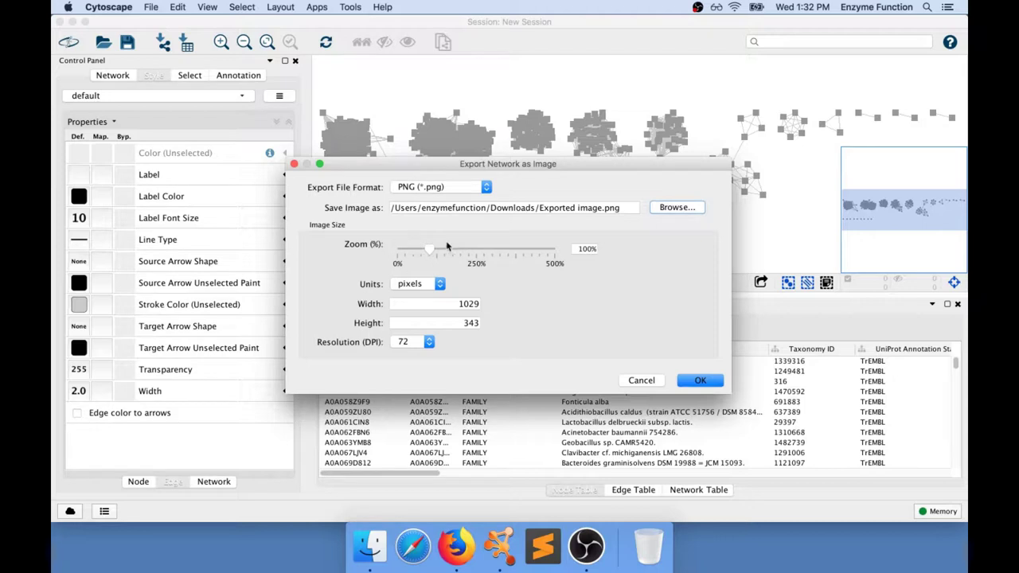
pyautogui.moveTo(425, 253); pyautogui.dragTo(556, 250)
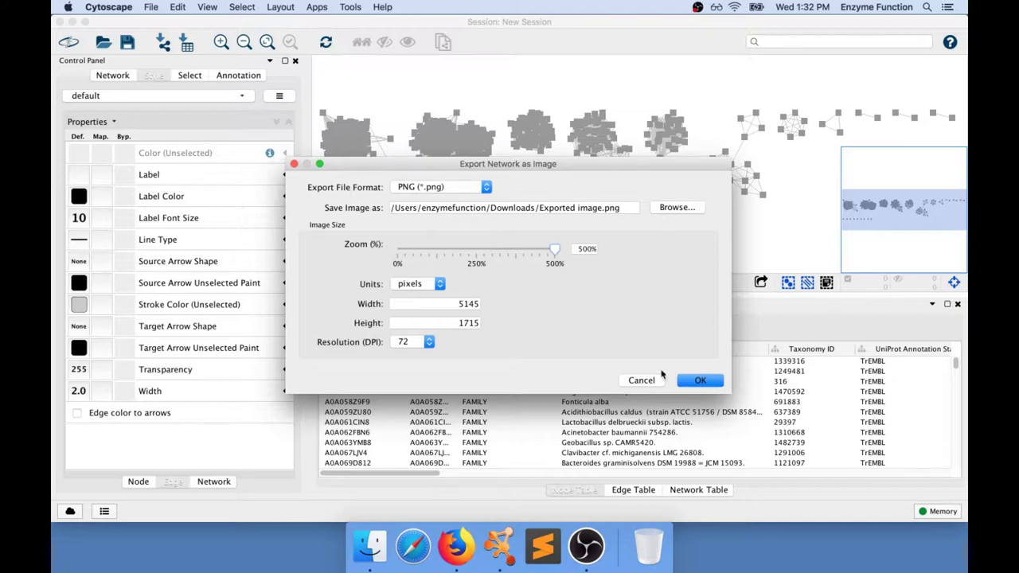
pyautogui.click(696, 383)
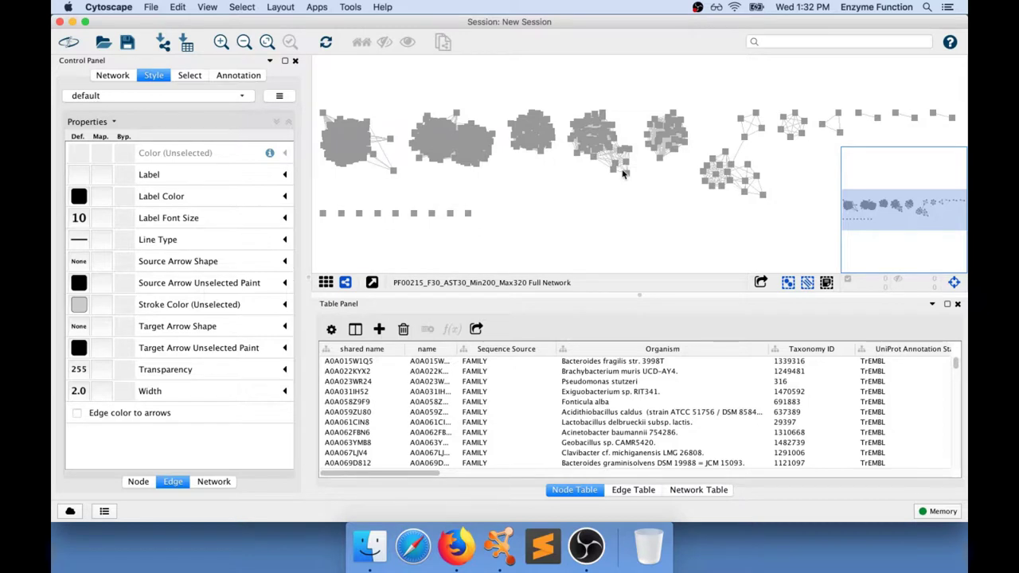
# Switch to Finder and open Exported image.png from the Downloads folder to inspect the result.
pyautogui.click(372, 549)
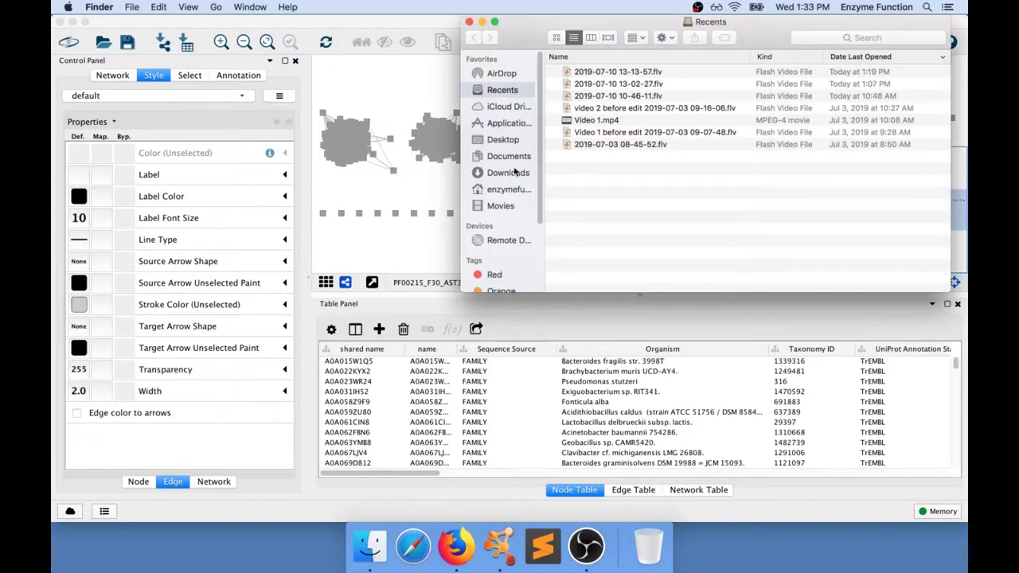
pyautogui.click(510, 172)
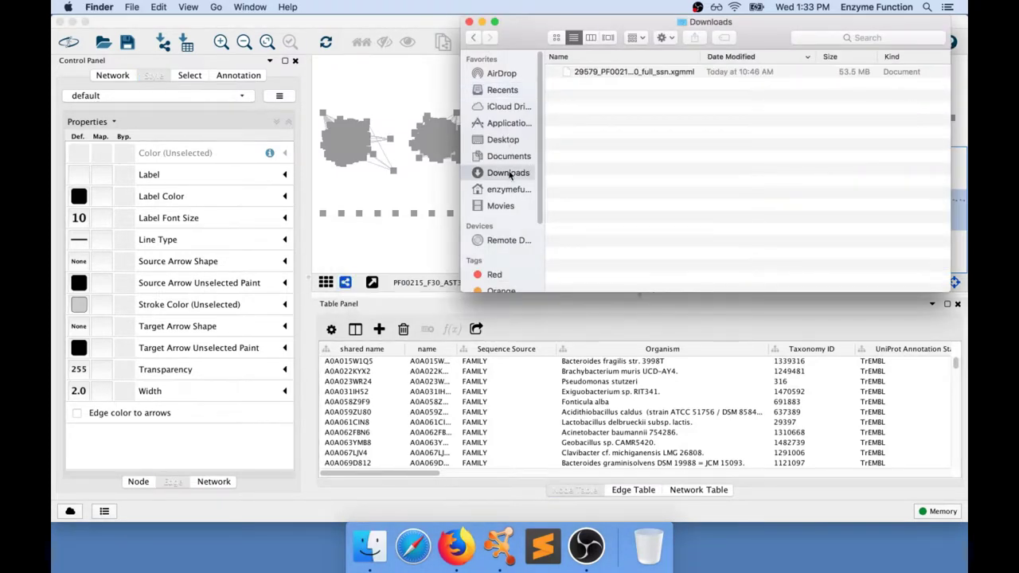
pyautogui.doubleClick(589, 73)
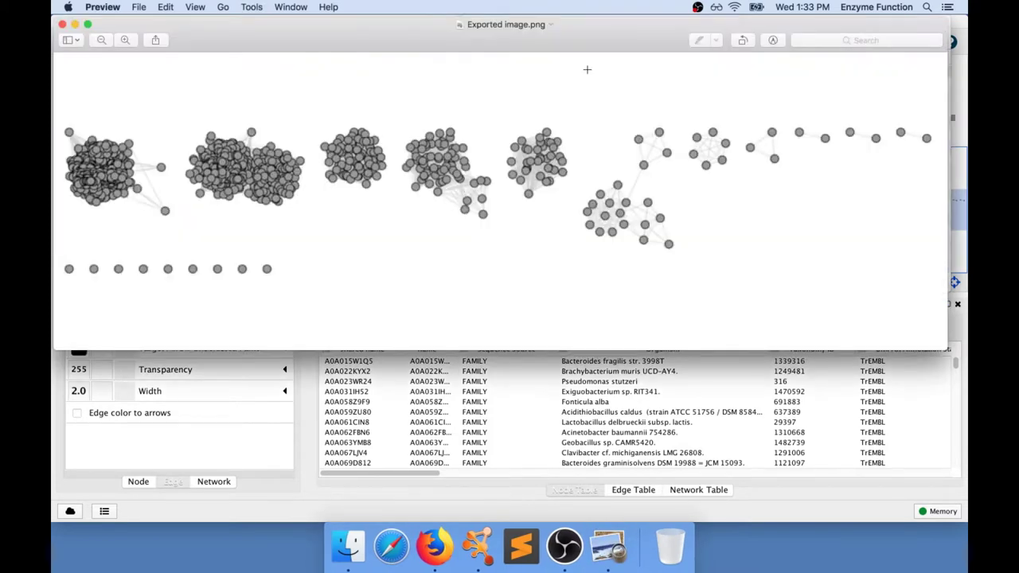
# Shrink the exported image window, close the Downloads window, and compare the image with the network in Cytoscape.
pyautogui.moveTo(566, 28); pyautogui.dragTo(574, 147)
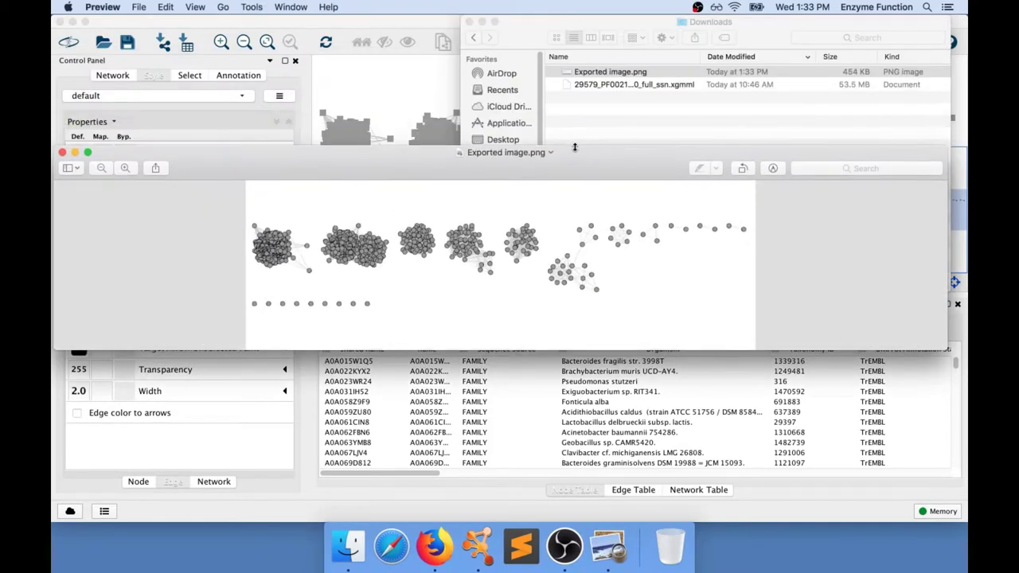
pyautogui.click(469, 21)
pyautogui.moveTo(635, 169); pyautogui.dragTo(649, 234)
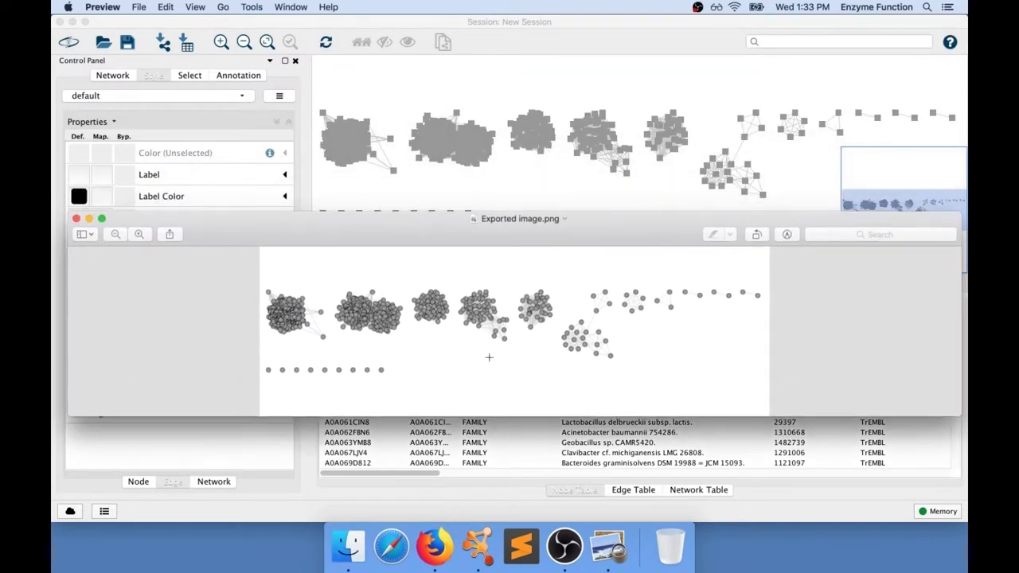
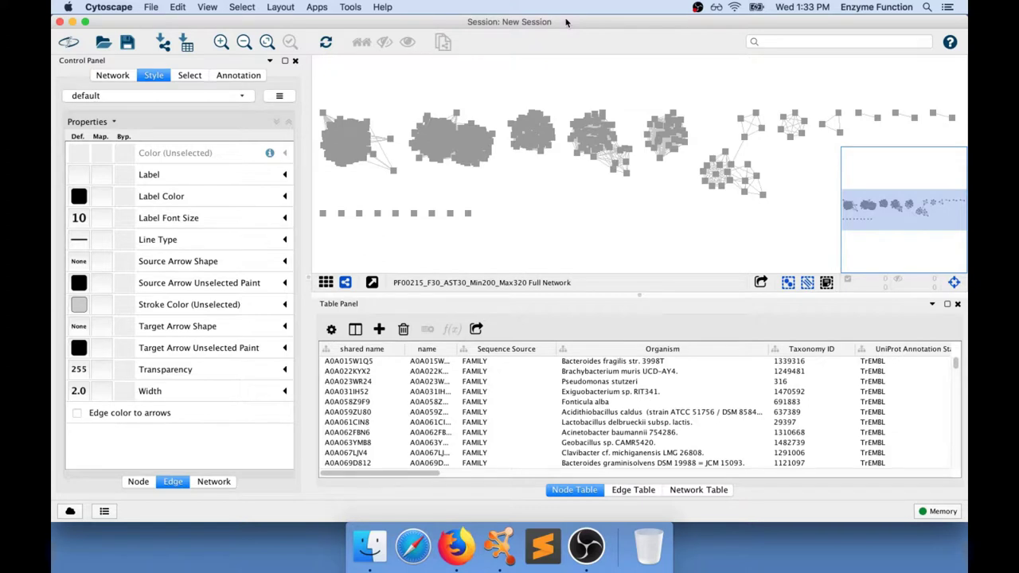
# Sort the node table by the Swissprot Description column in descending order.
pyautogui.click(111, 76)
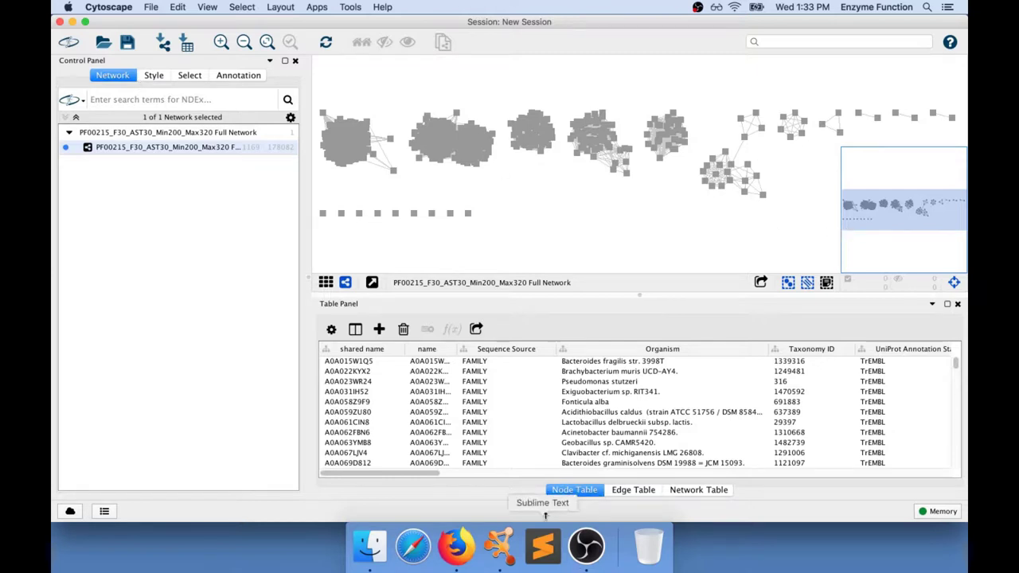
pyautogui.moveTo(420, 472); pyautogui.dragTo(518, 480)
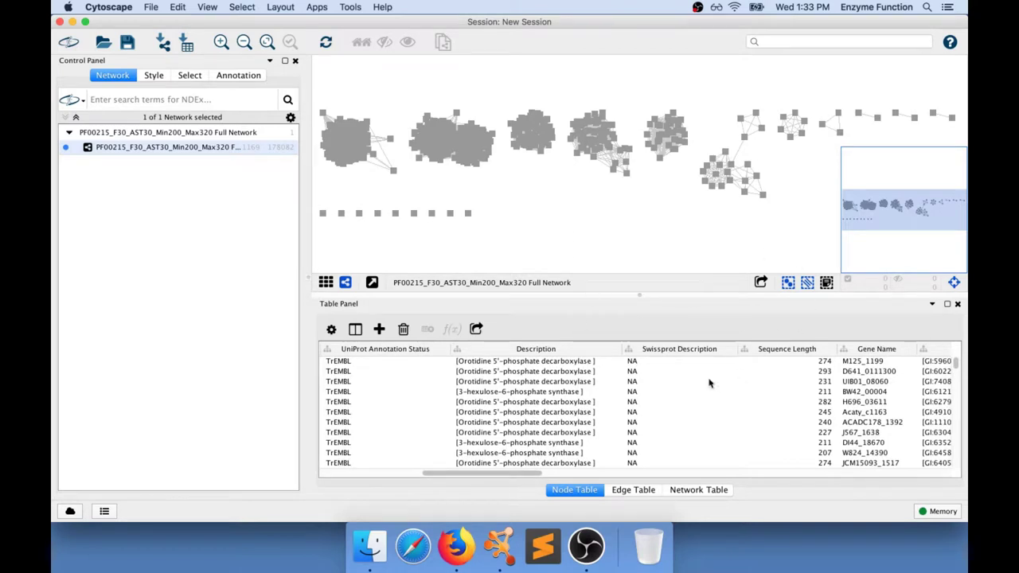
pyautogui.click(676, 350)
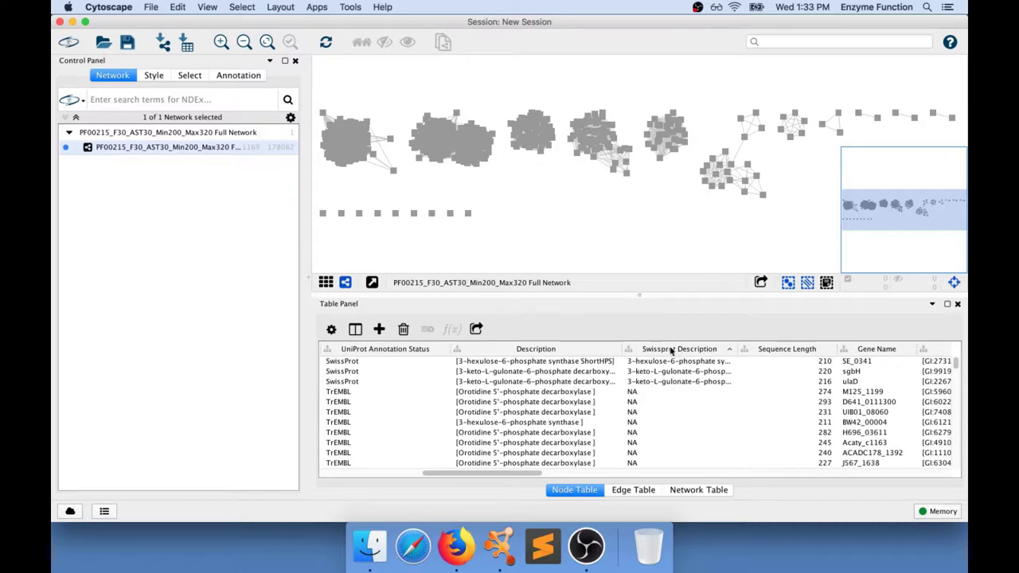
pyautogui.click(665, 351)
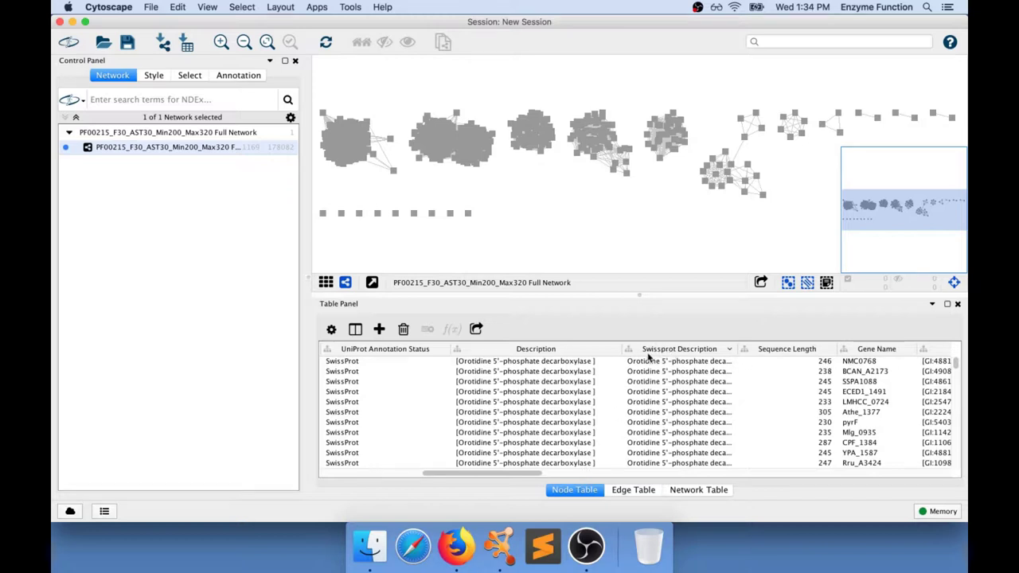
# Widen the Swissprot Description column and examine the annotated entries at both ends of the sorted node table.
pyautogui.scroll(-5, 956, 366)
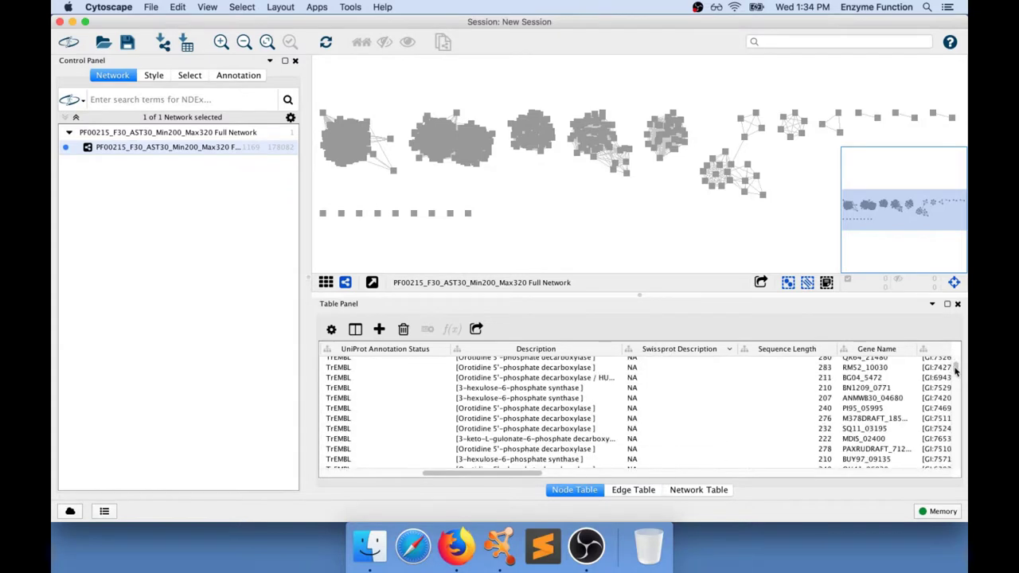
pyautogui.scroll(5, 955, 363)
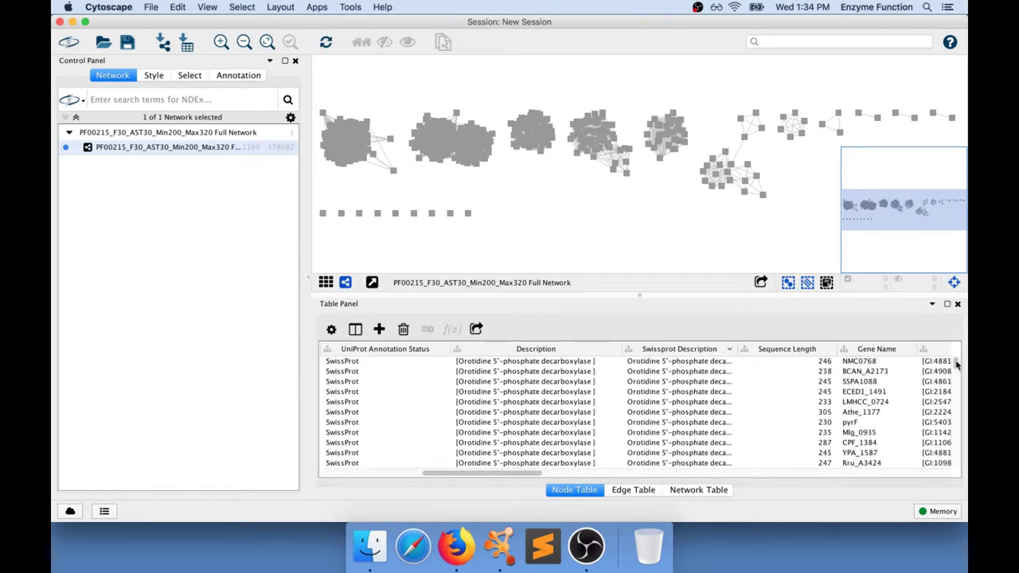
pyautogui.moveTo(956, 364); pyautogui.dragTo(955, 467)
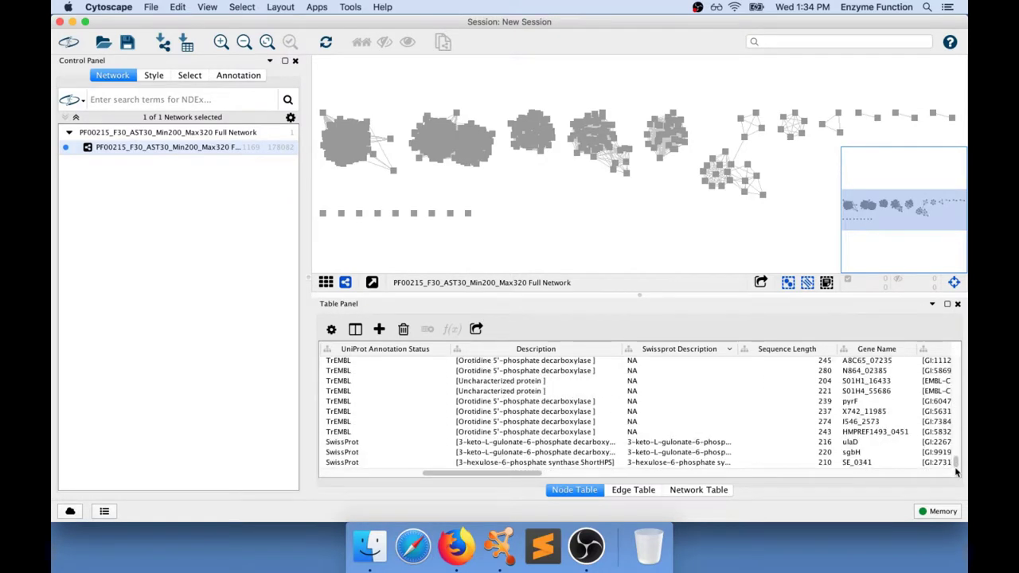
pyautogui.click(651, 463)
pyautogui.click(646, 452)
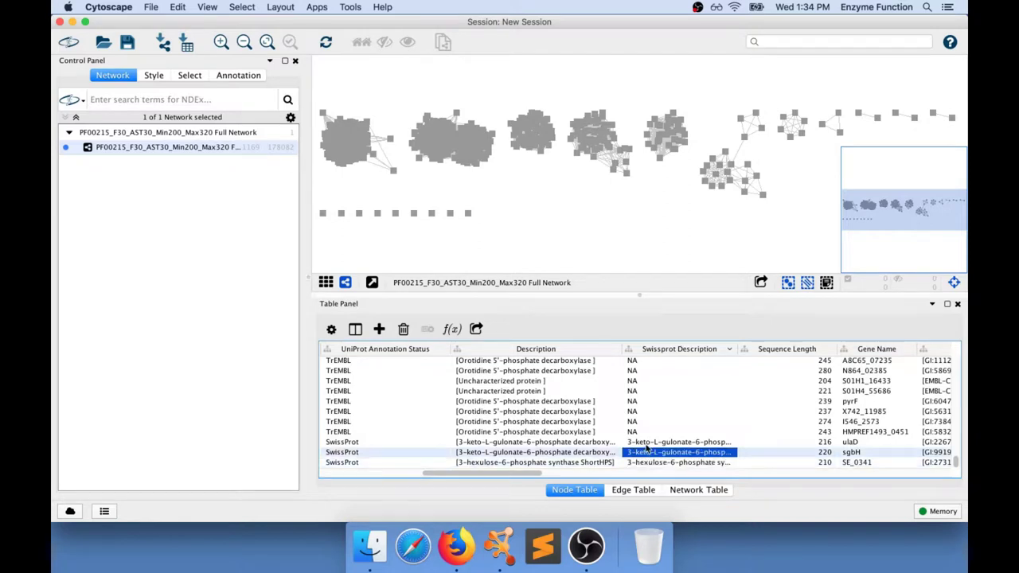
pyautogui.keyDown('shift'); pyautogui.click(648, 443); pyautogui.keyUp('shift')
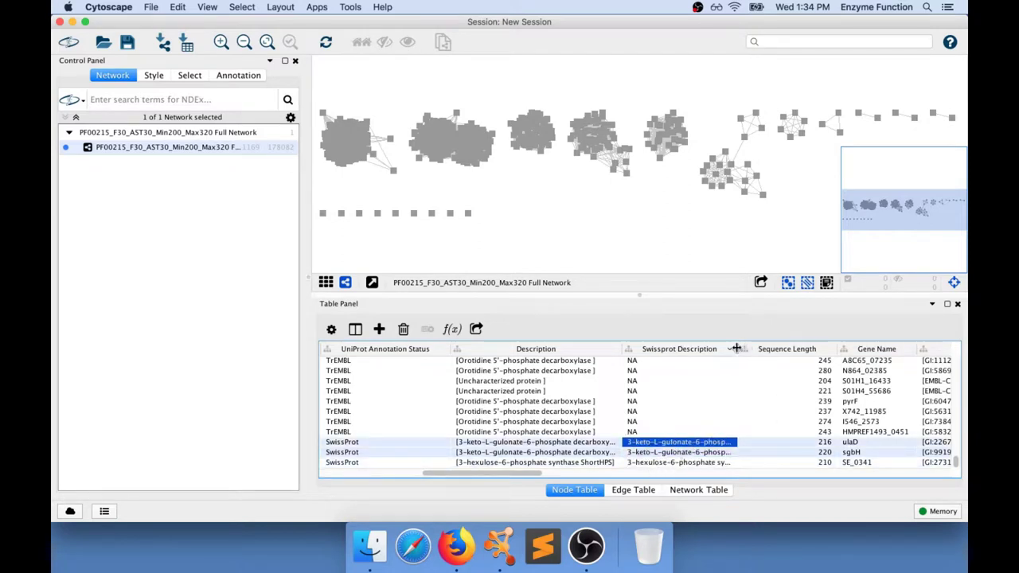
pyautogui.moveTo(741, 349); pyautogui.dragTo(887, 349)
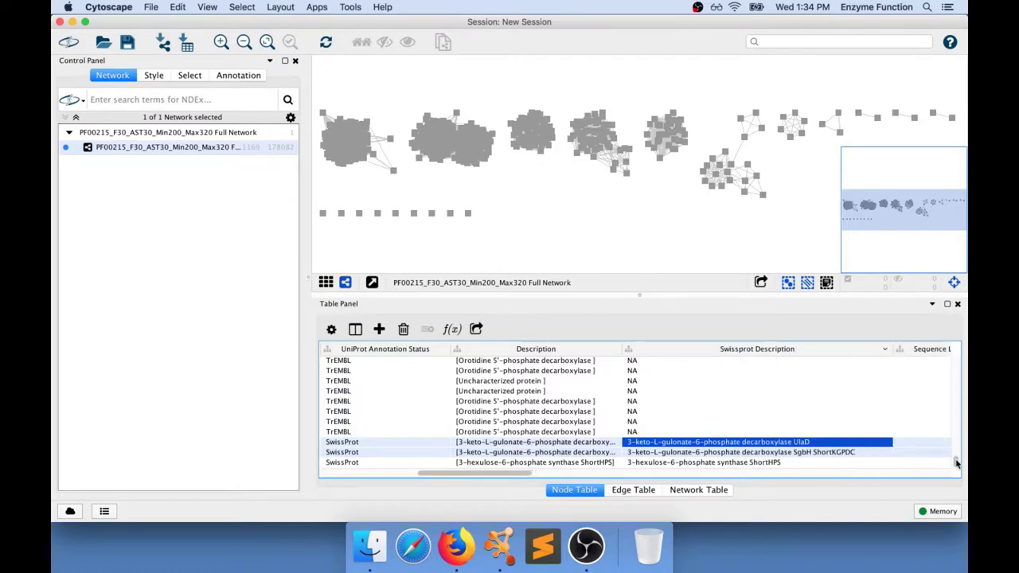
pyautogui.click(745, 350)
pyautogui.click(733, 366)
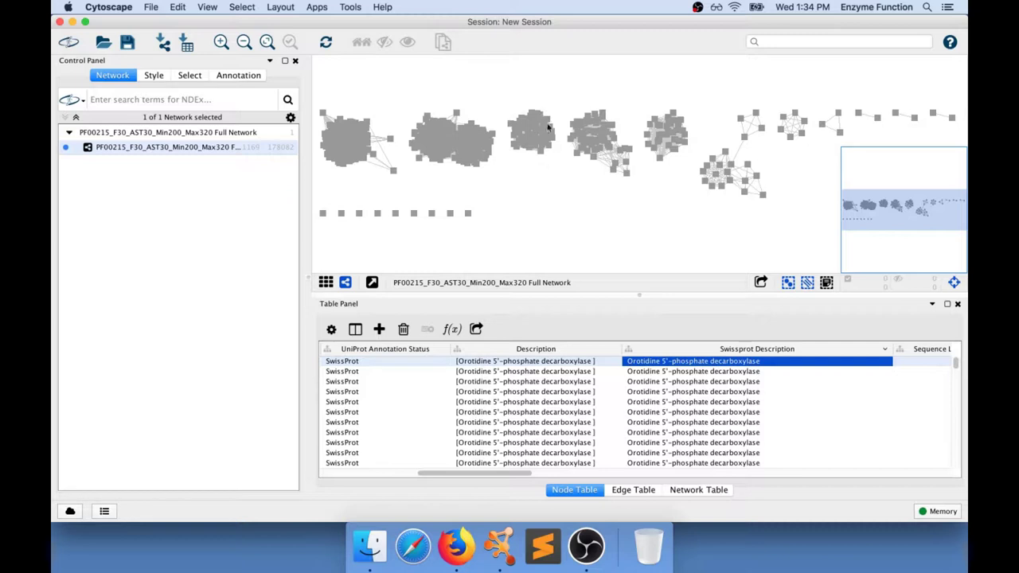
# Add a column filter on Node: Swissprot Description to the default selection filter.
pyautogui.click(189, 76)
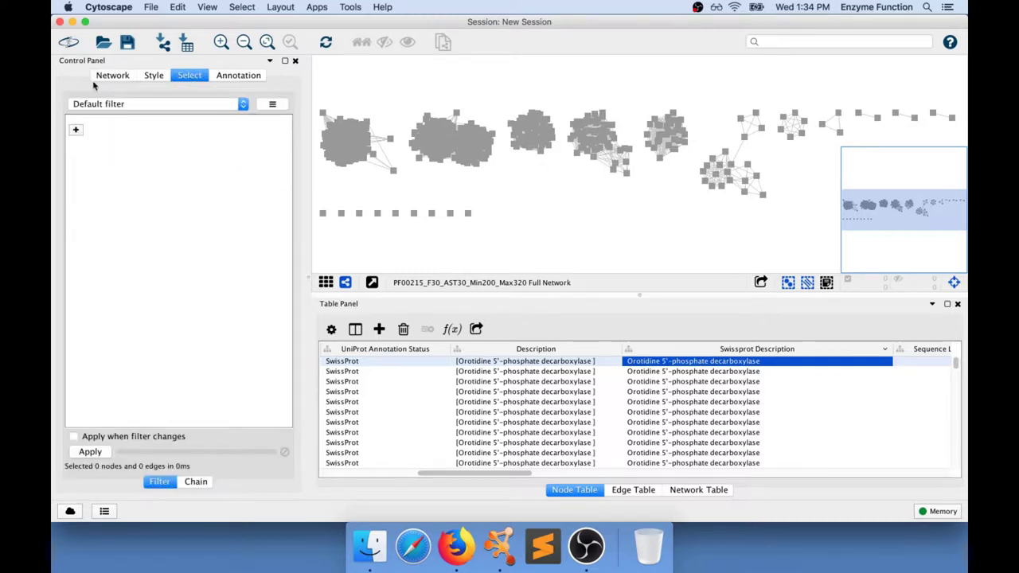
pyautogui.click(75, 131)
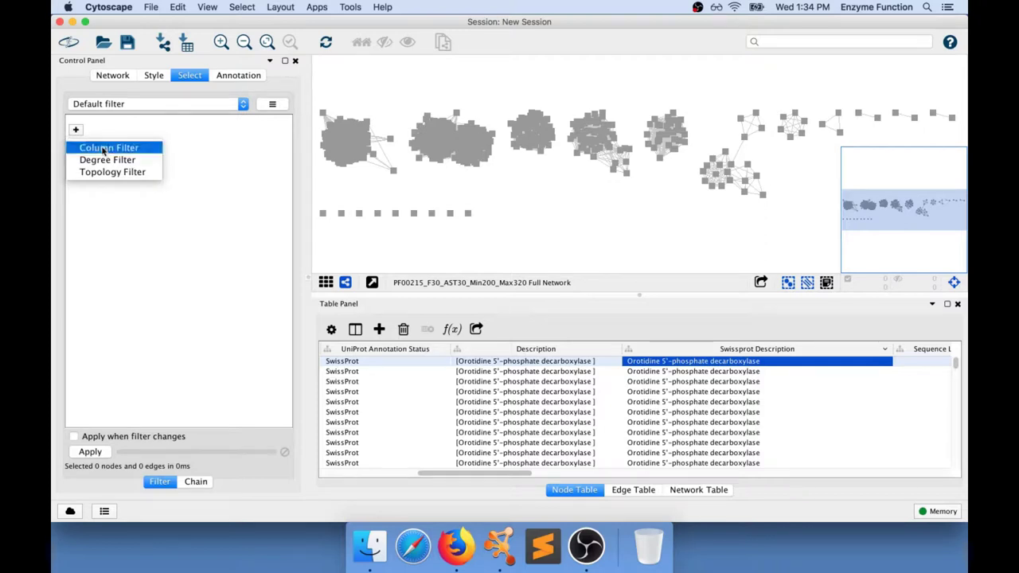
pyautogui.click(103, 150)
pyautogui.click(177, 131)
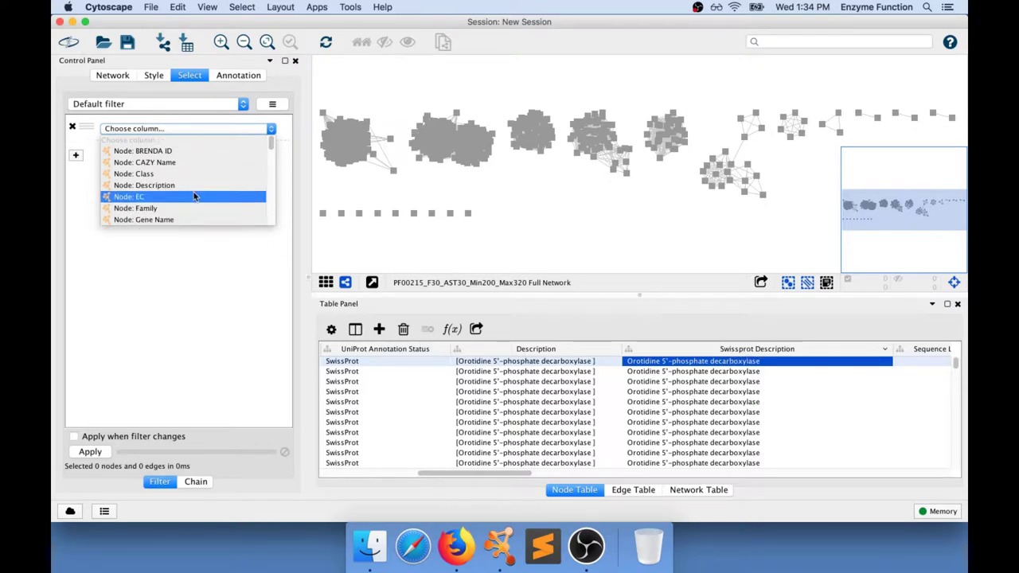
pyautogui.moveTo(272, 145); pyautogui.dragTo(271, 204)
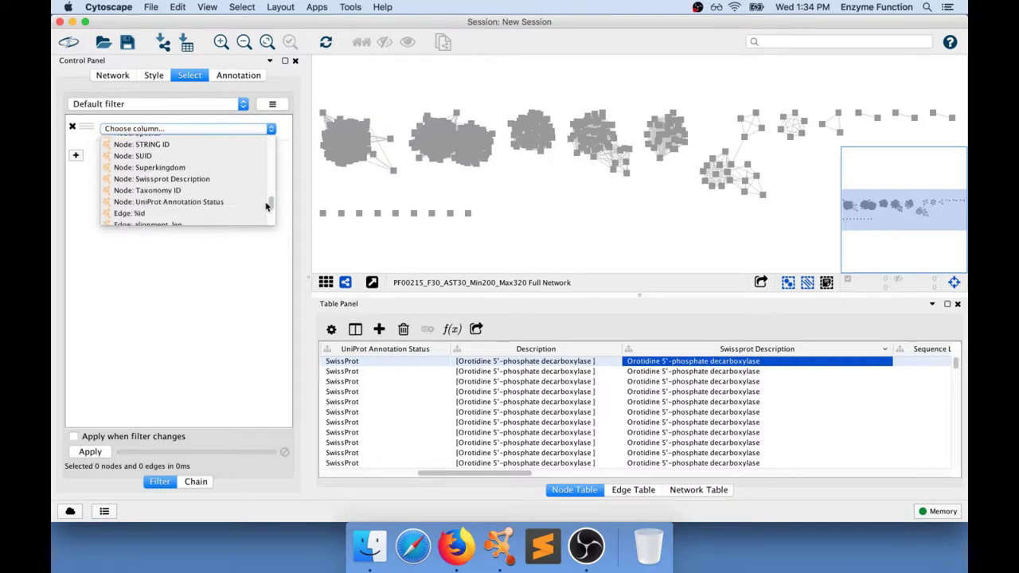
pyautogui.click(191, 180)
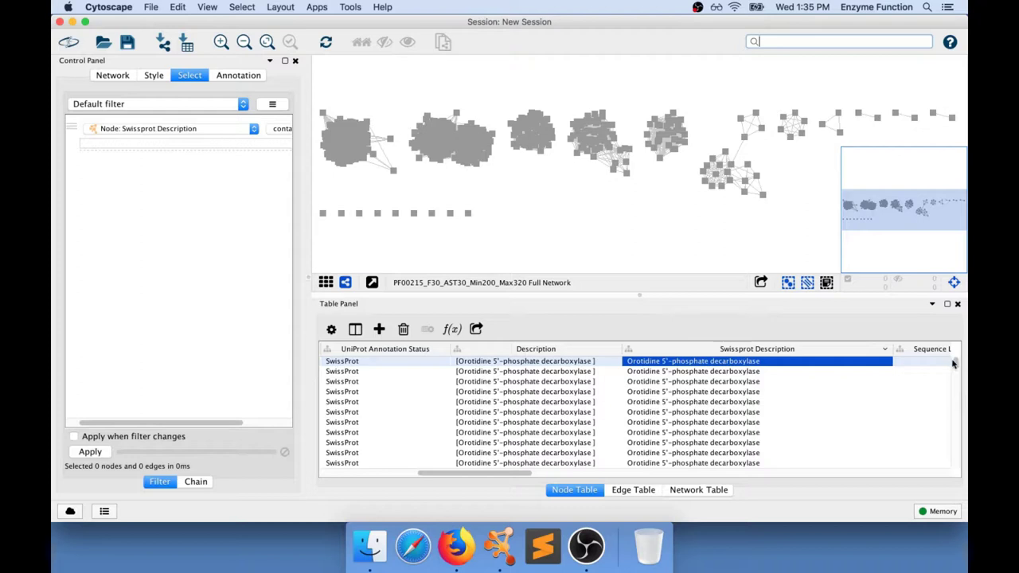
# Set the Swissprot Description filter condition to "is not" NA and apply it to select the matching nodes.
pyautogui.moveTo(955, 363); pyautogui.dragTo(957, 363)
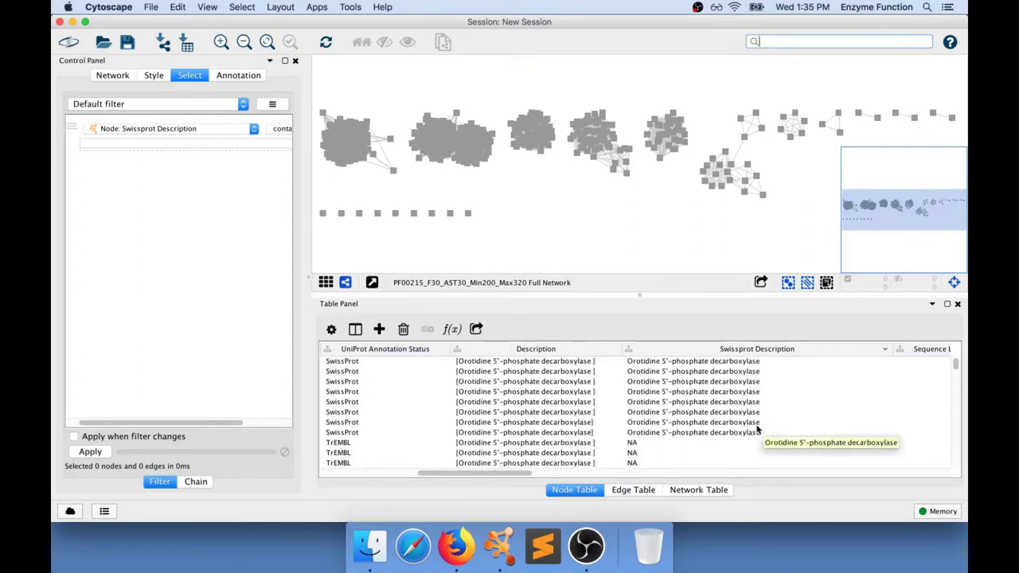
pyautogui.scroll(-1, 632, 438)
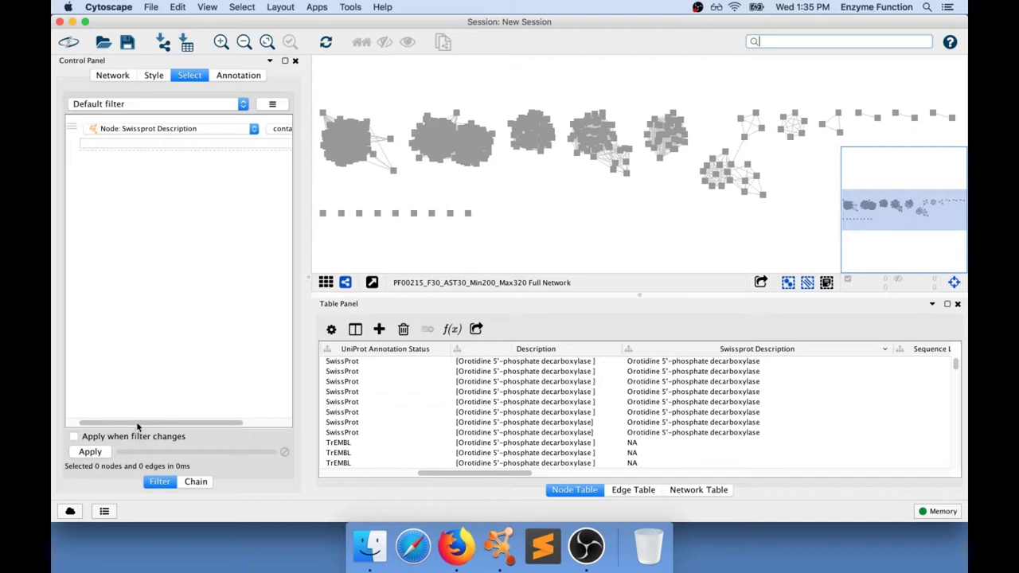
pyautogui.moveTo(136, 421); pyautogui.dragTo(162, 428)
pyautogui.click(251, 129)
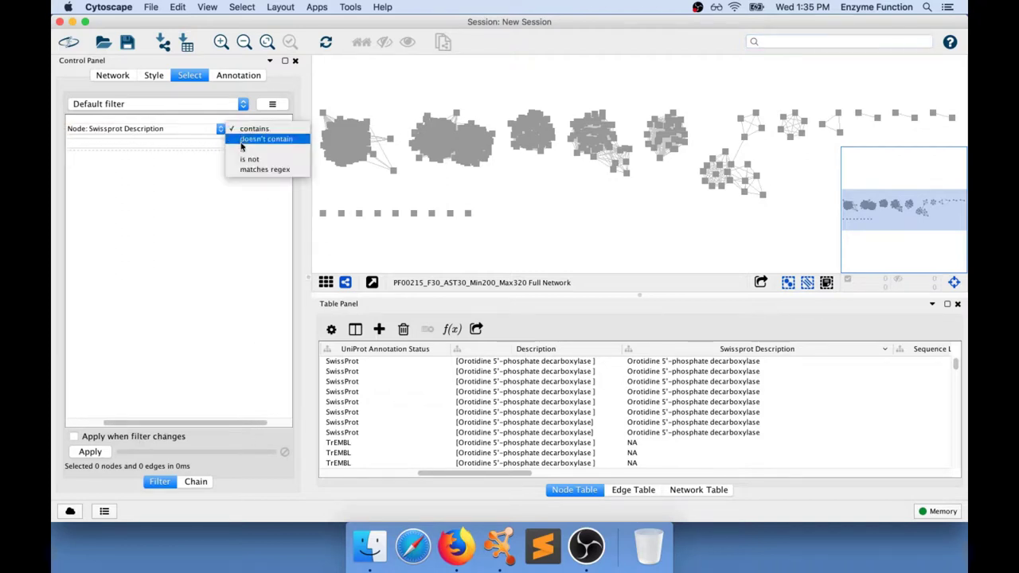
pyautogui.click(252, 159)
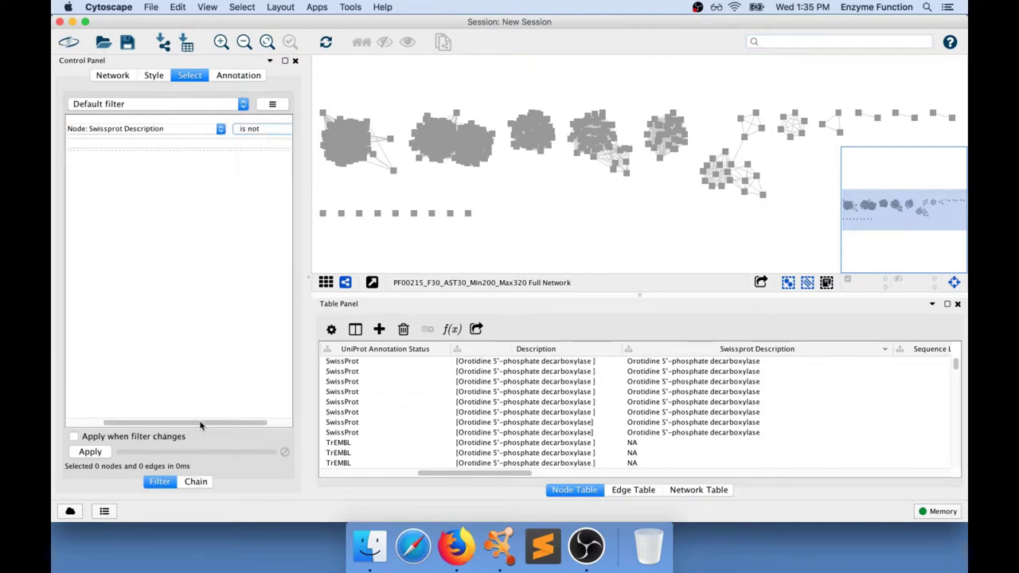
pyautogui.moveTo(199, 426); pyautogui.dragTo(163, 425)
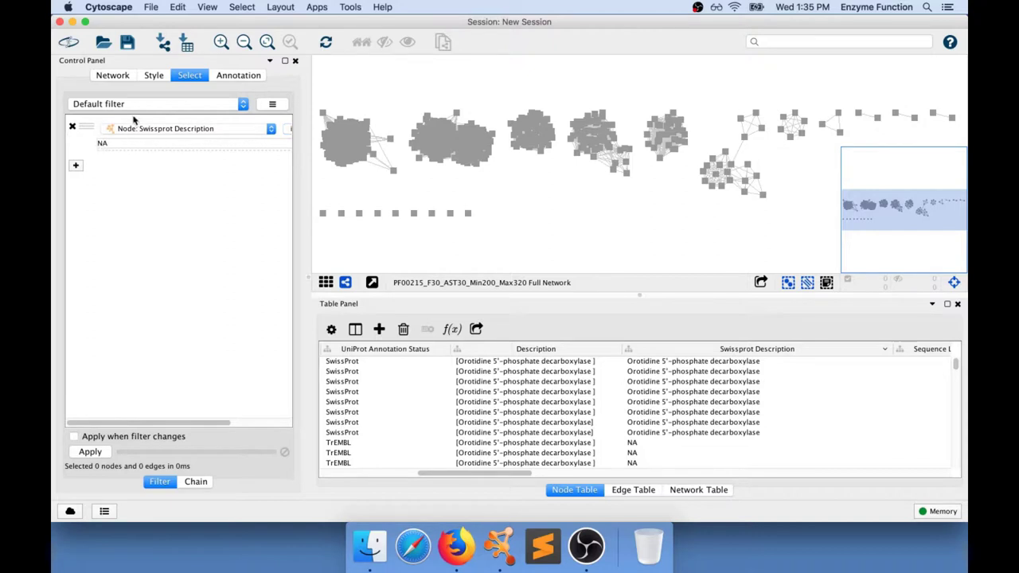
pyautogui.click(79, 453)
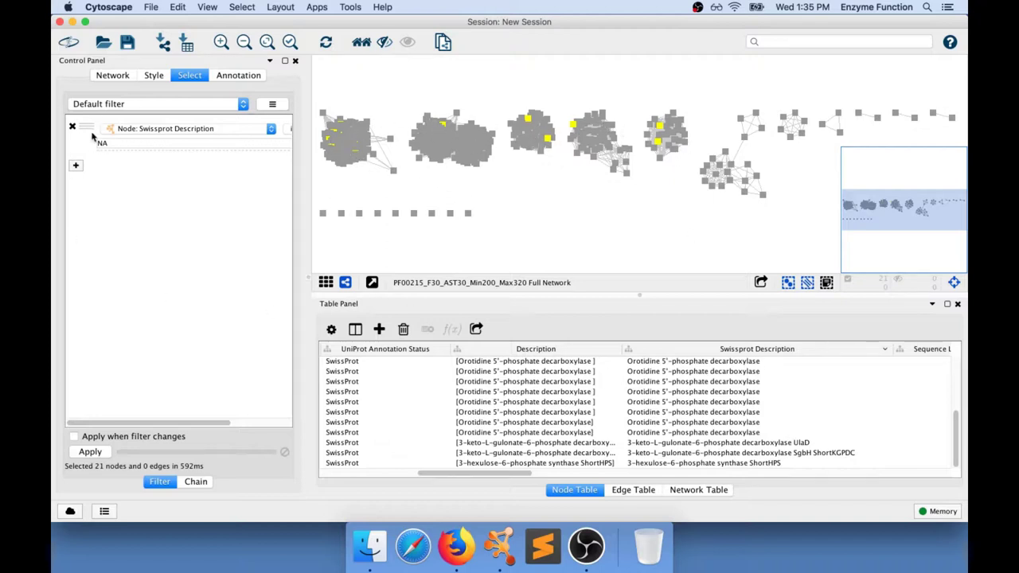
# Give the selected nodes a black fill color bypass and clear the node selection.
pyautogui.click(154, 75)
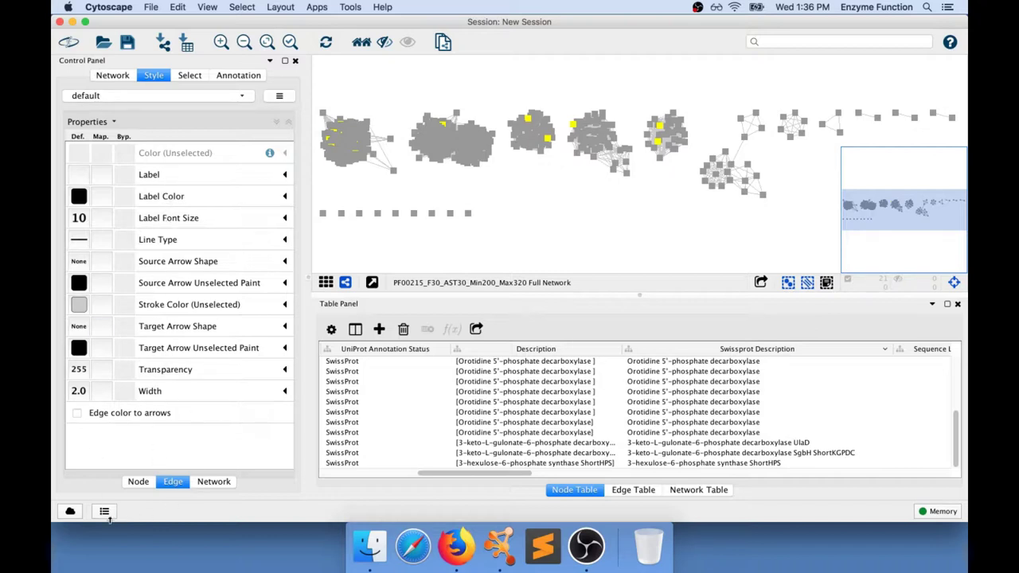
pyautogui.click(138, 481)
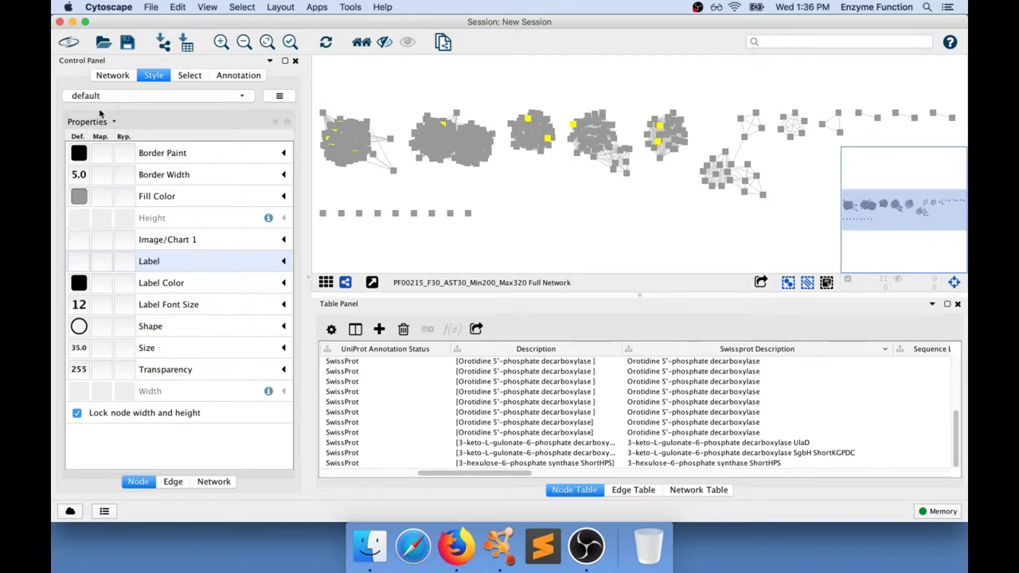
pyautogui.click(124, 199)
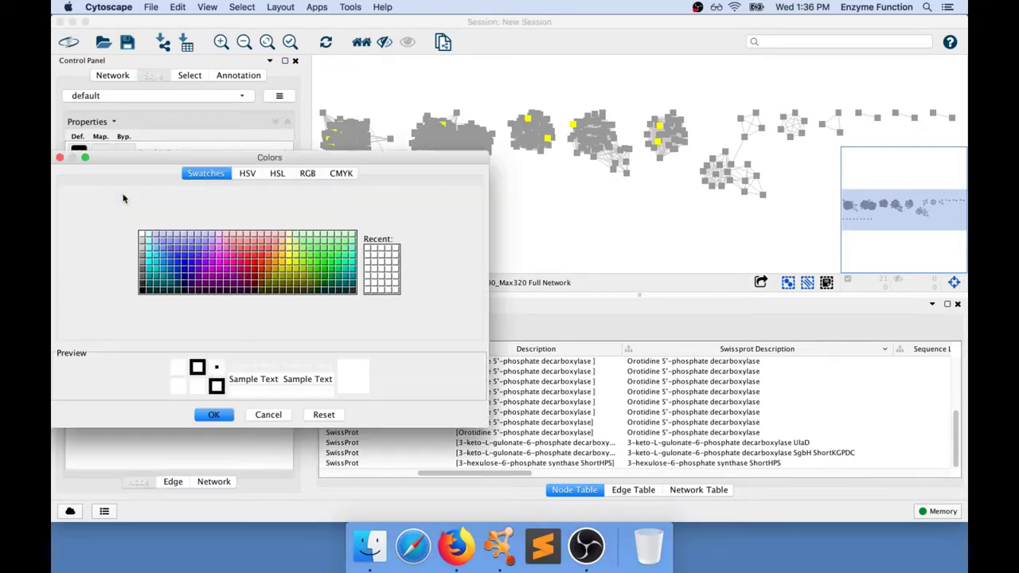
pyautogui.click(141, 293)
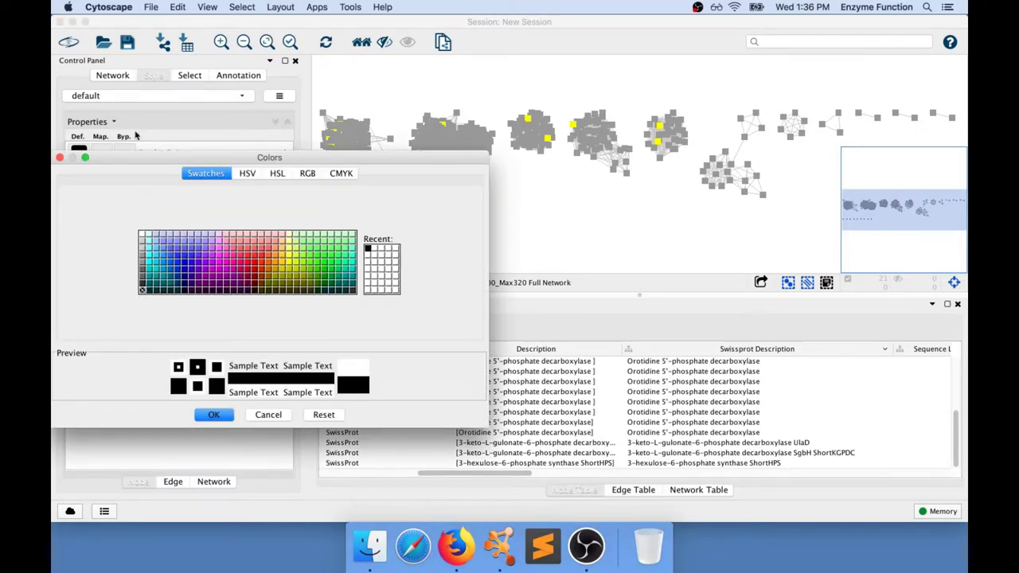
pyautogui.moveTo(132, 160); pyautogui.dragTo(292, 150)
pyautogui.click(372, 395)
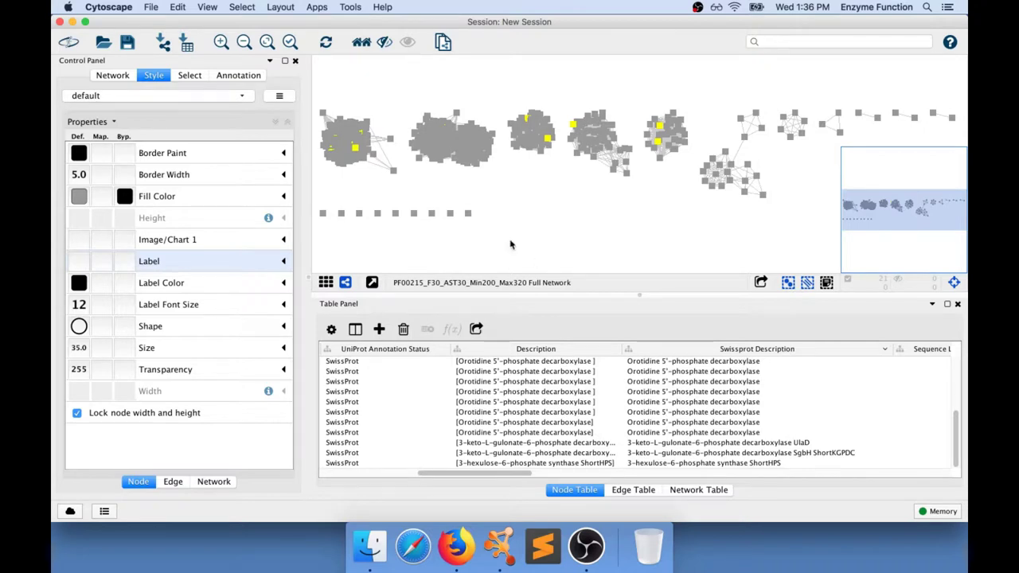
pyautogui.click(524, 186)
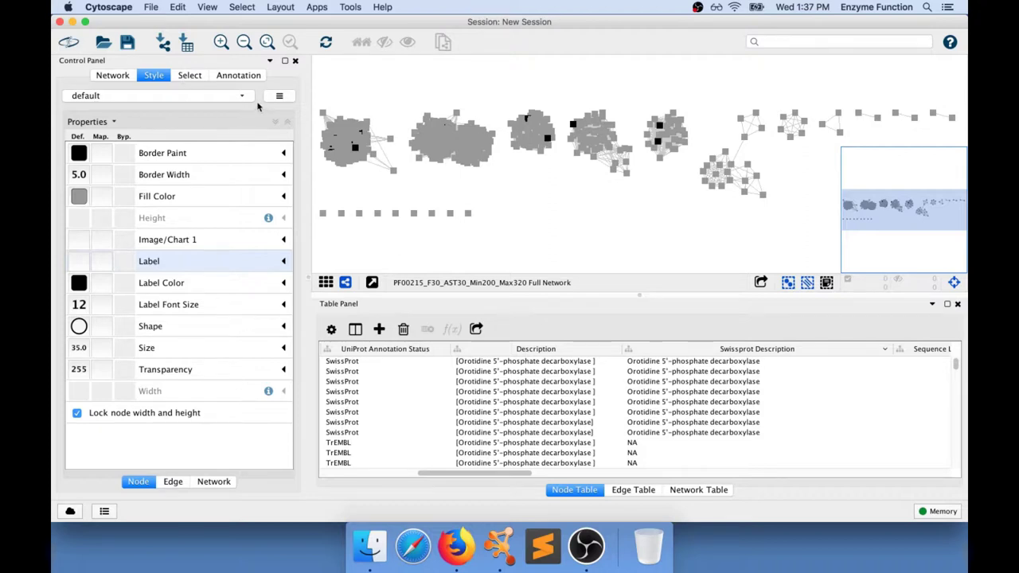
# Reapply the Swissprot Description filter to select the annotated nodes again.
pyautogui.click(189, 76)
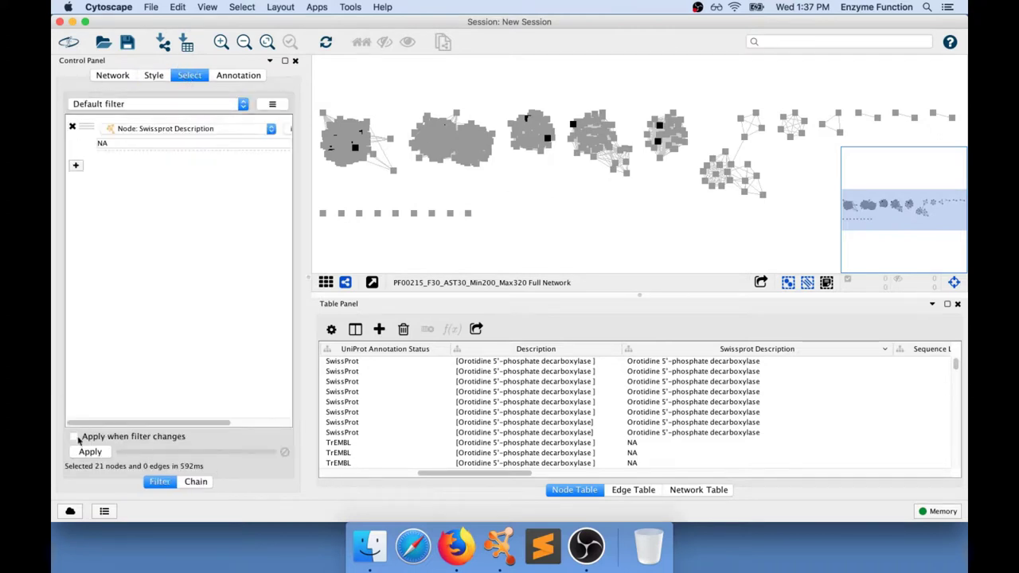
pyautogui.moveTo(119, 425); pyautogui.dragTo(83, 414)
pyautogui.click(89, 452)
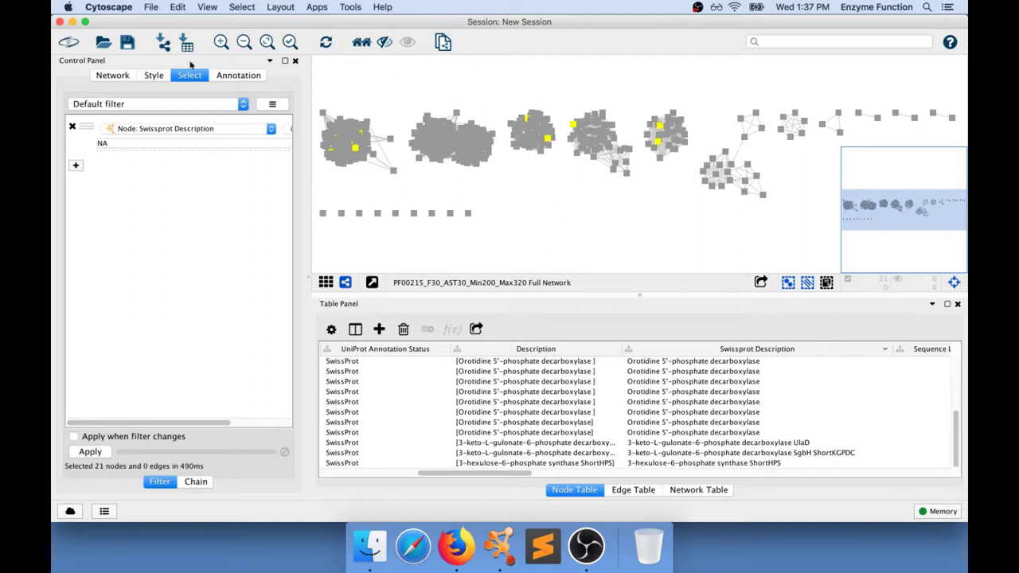
# Show the Z Location node property, set a Z Location bypass of 100 for the selected nodes, and clear the node selection.
pyautogui.click(155, 77)
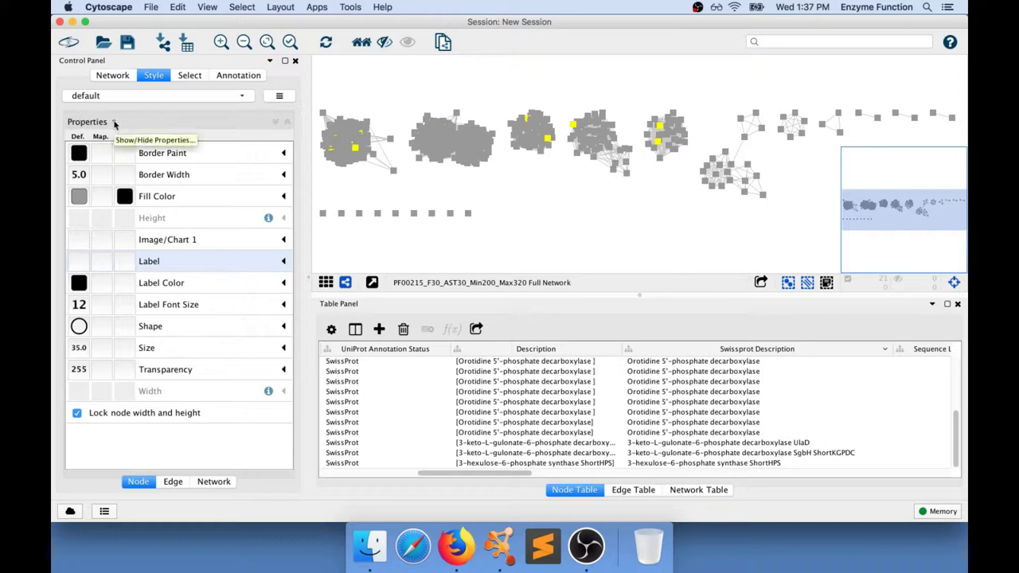
pyautogui.click(114, 123)
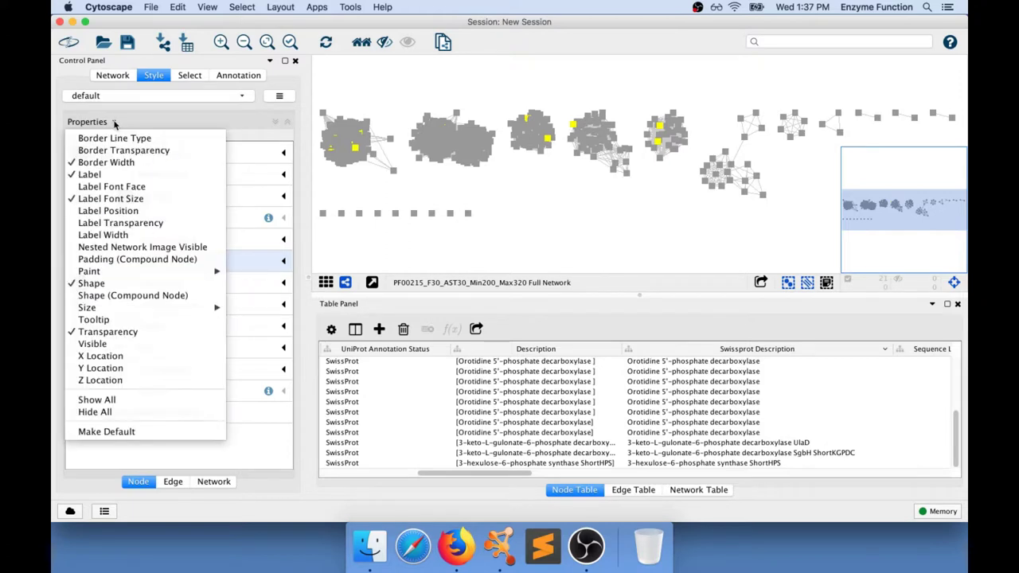
pyautogui.click(101, 383)
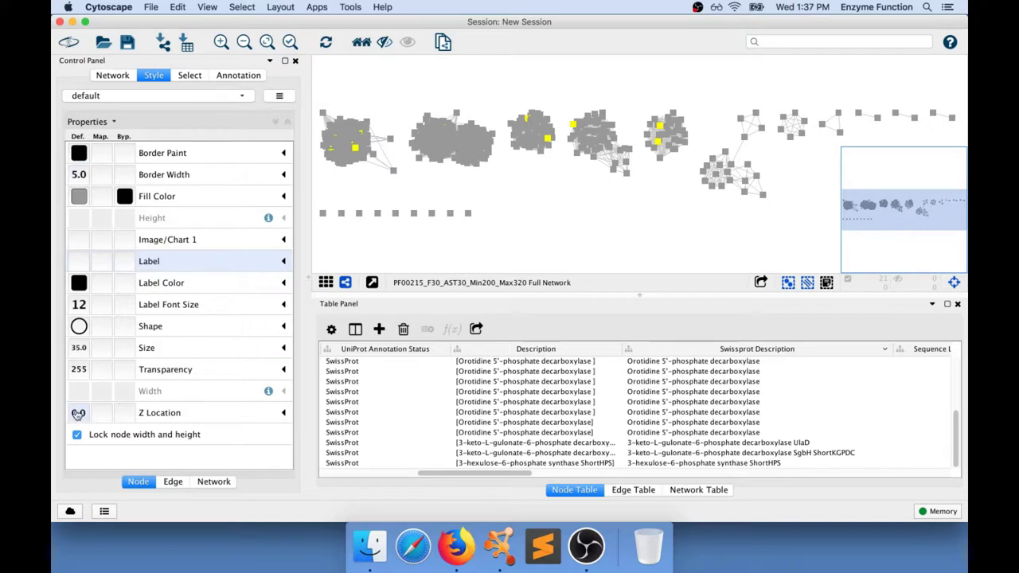
pyautogui.click(126, 414)
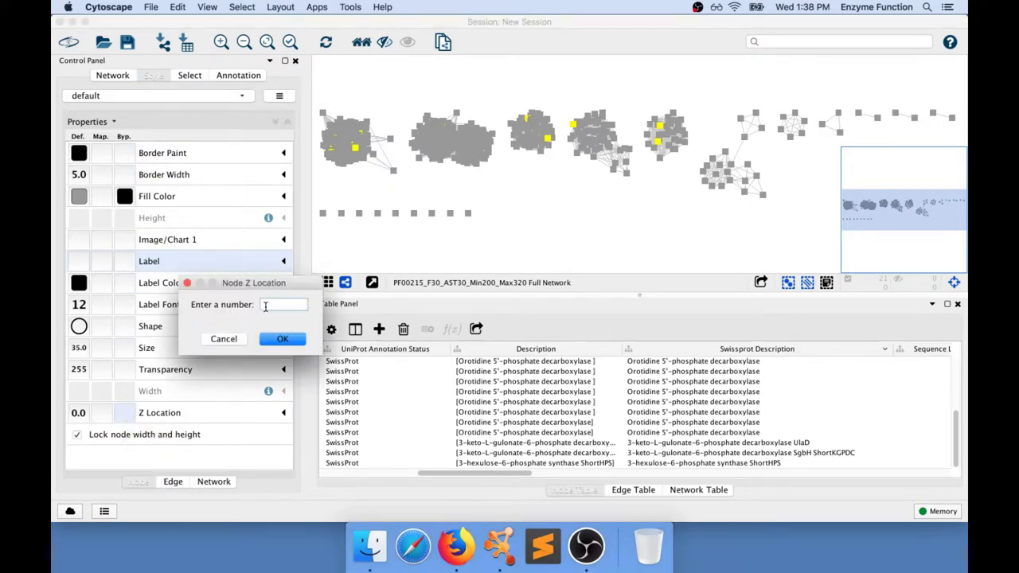
pyautogui.write('100')
pyautogui.click(283, 339)
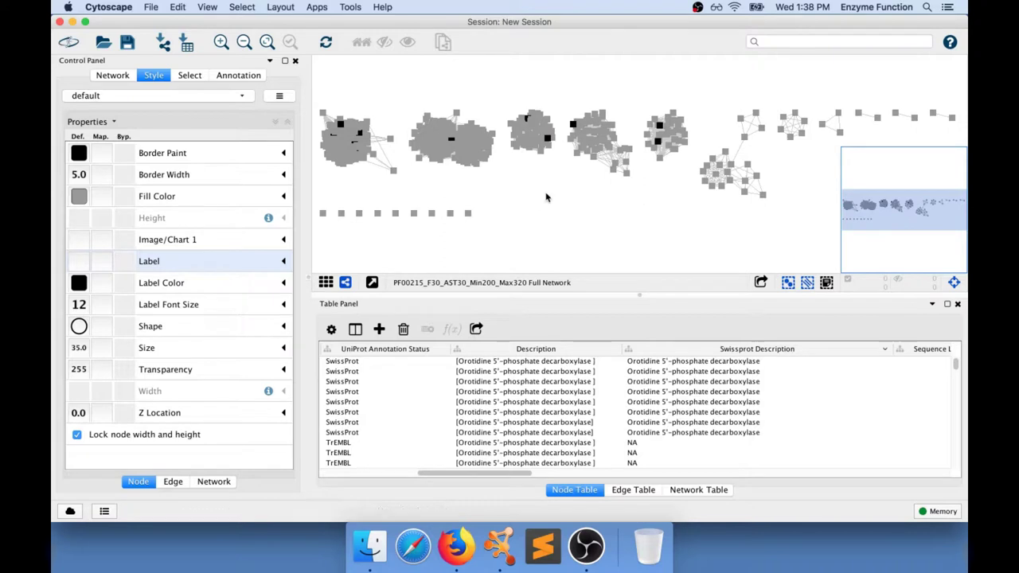
pyautogui.click(451, 141)
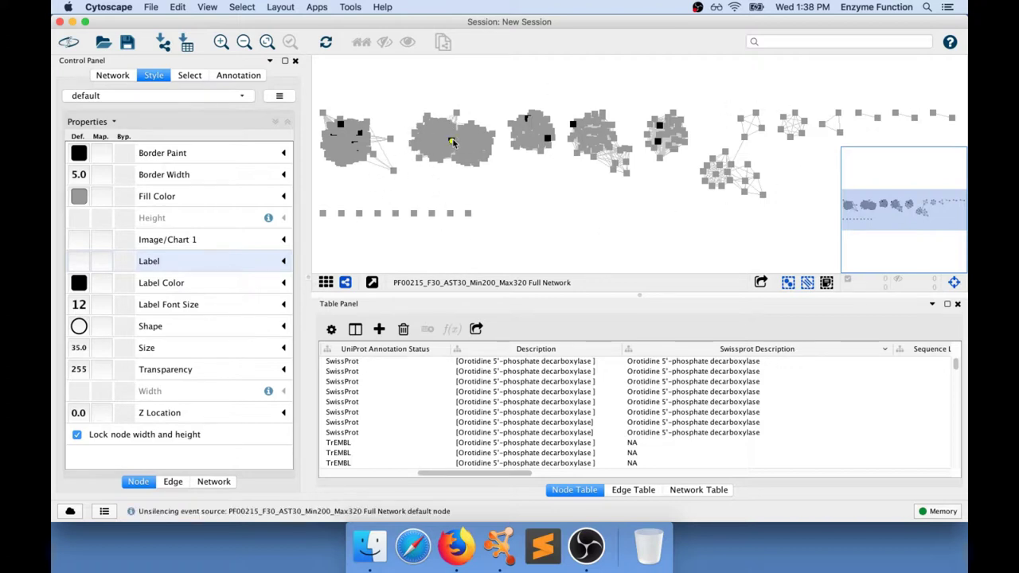
pyautogui.click(392, 257)
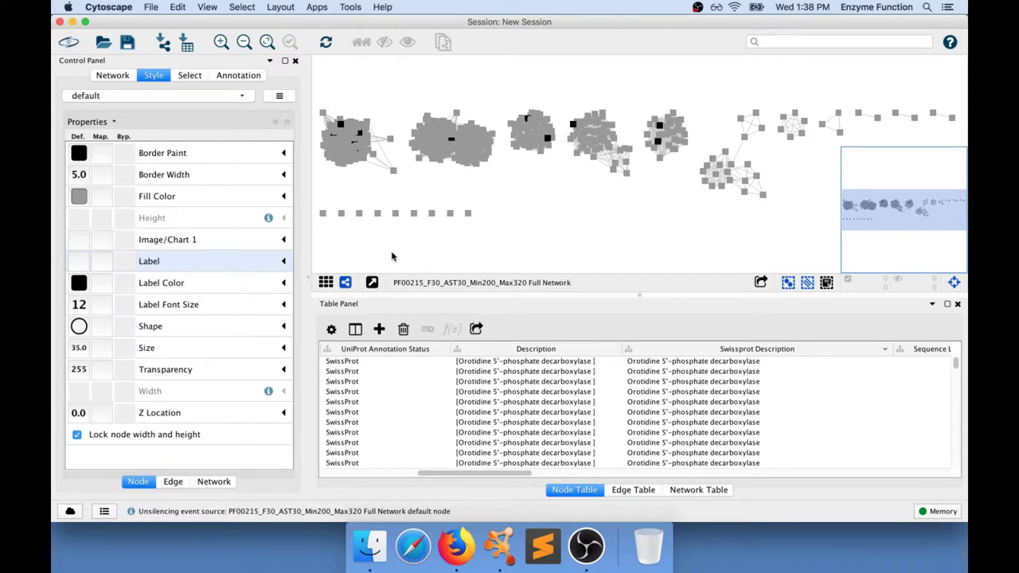
# Export the network as a PNG image at 500% zoom, keeping the suggested file name.
pyautogui.click(150, 7)
pyautogui.moveTo(219, 122)
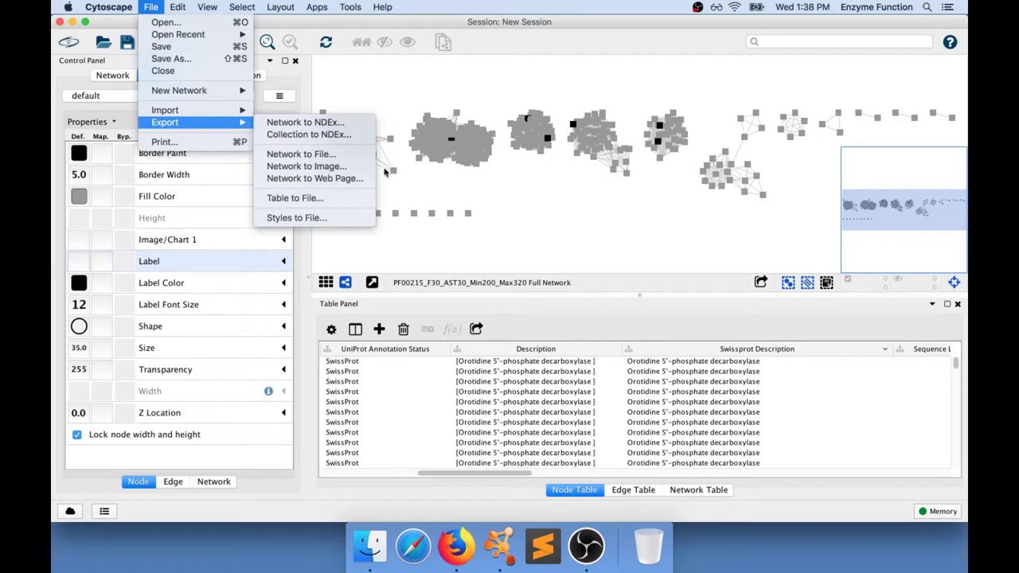
pyautogui.click(347, 166)
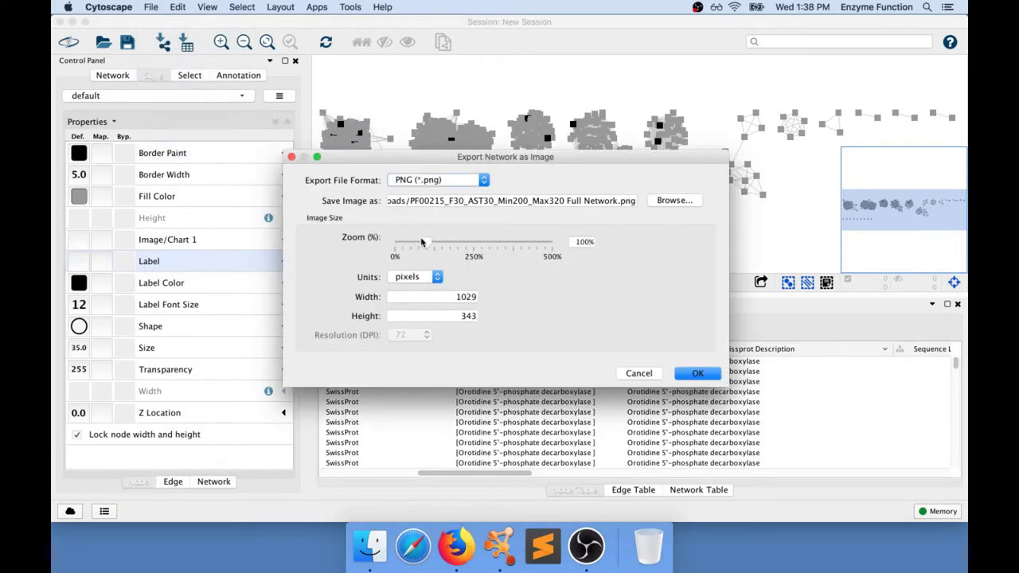
pyautogui.moveTo(421, 241); pyautogui.dragTo(555, 241)
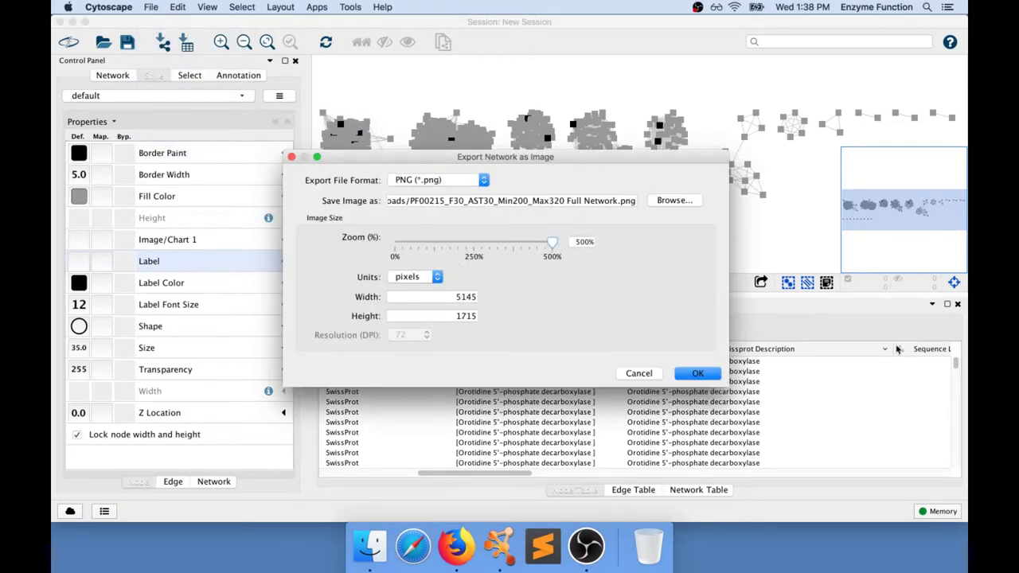
pyautogui.click(700, 375)
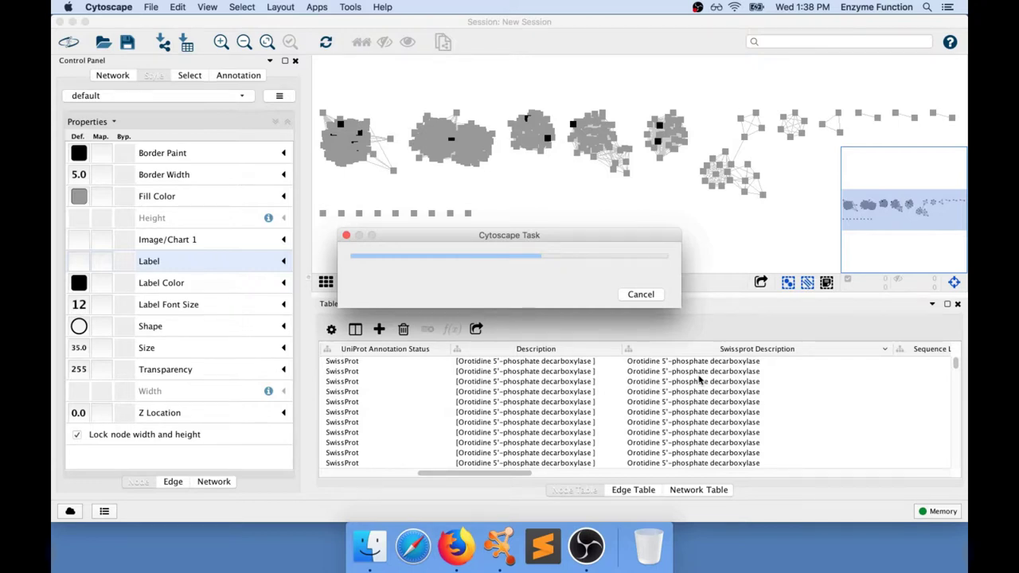
# Open Exported image.png and the newly exported full network PNG from Downloads in Finder and arrange them for comparison.
pyautogui.click(369, 546)
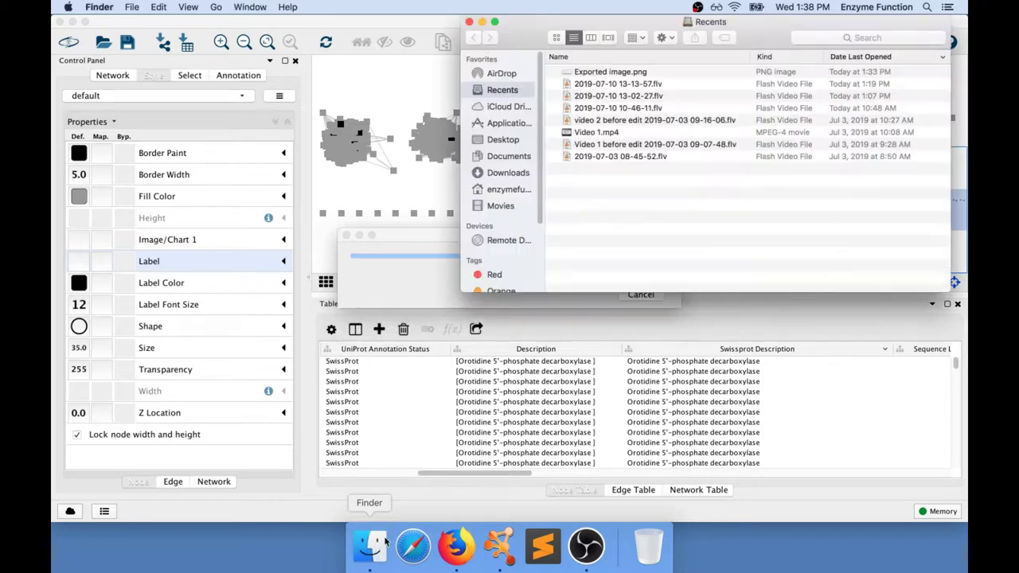
pyautogui.click(489, 172)
pyautogui.moveTo(757, 29); pyautogui.dragTo(682, 166)
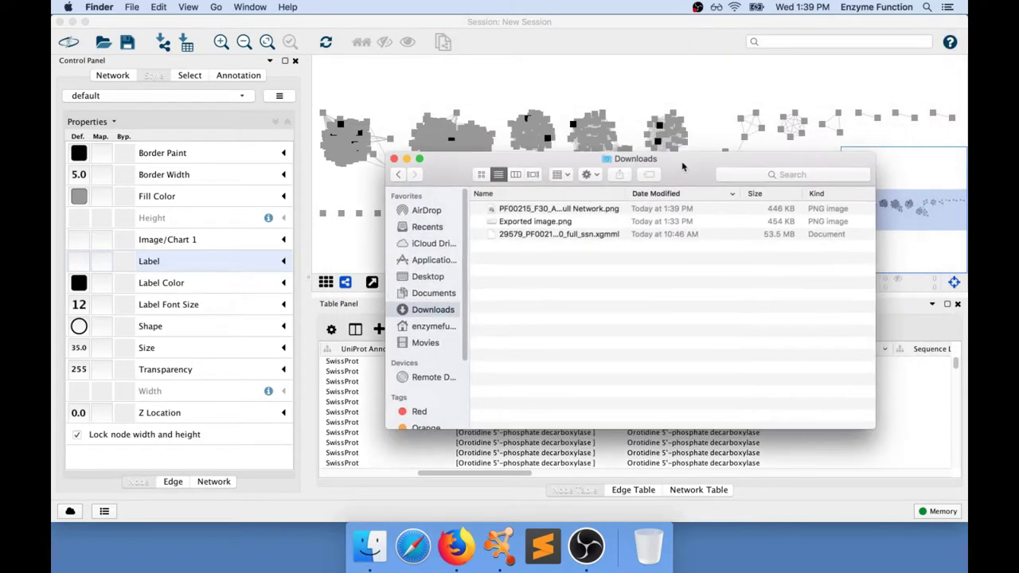
pyautogui.doubleClick(516, 222)
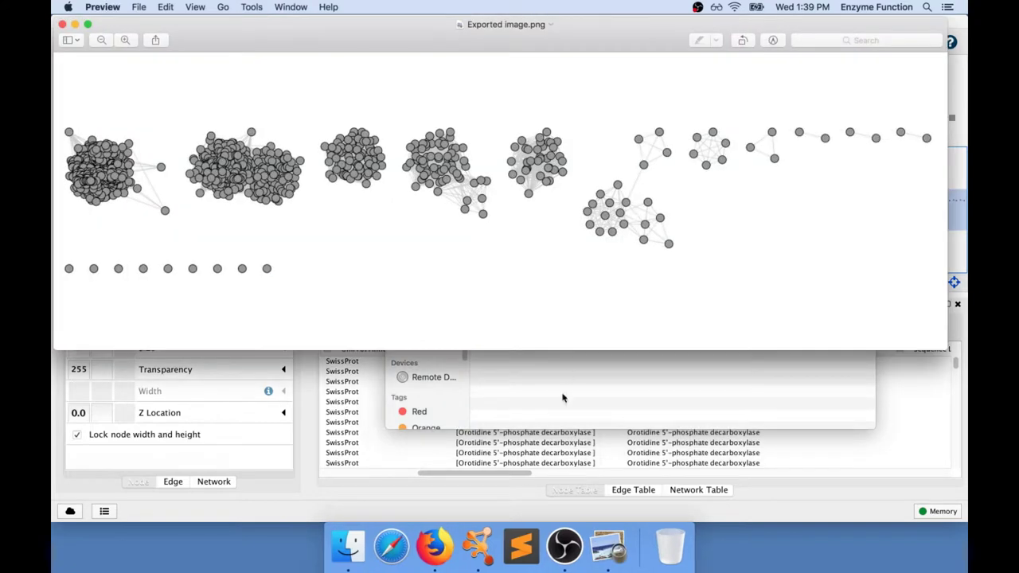
pyautogui.click(562, 398)
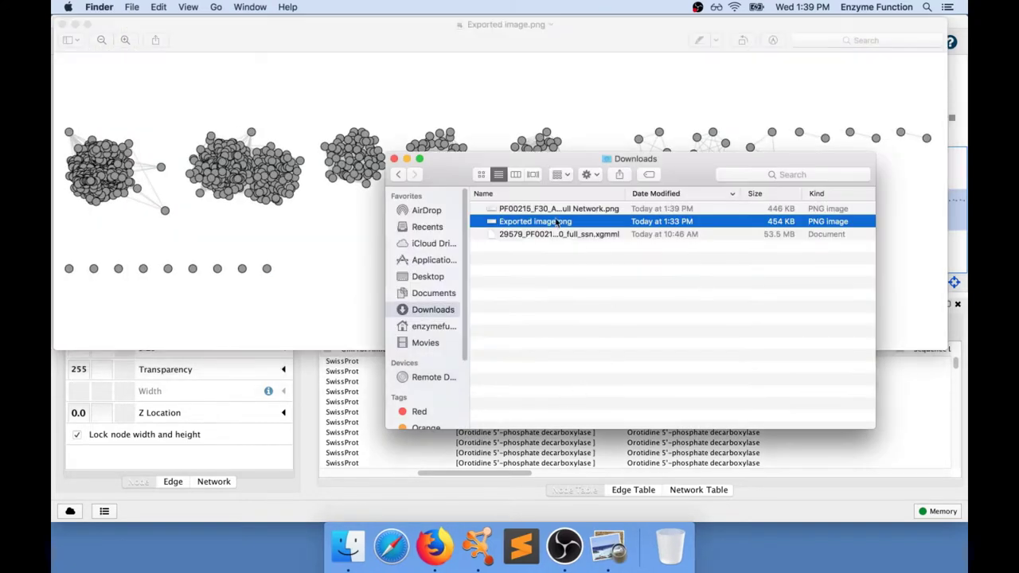
pyautogui.doubleClick(546, 209)
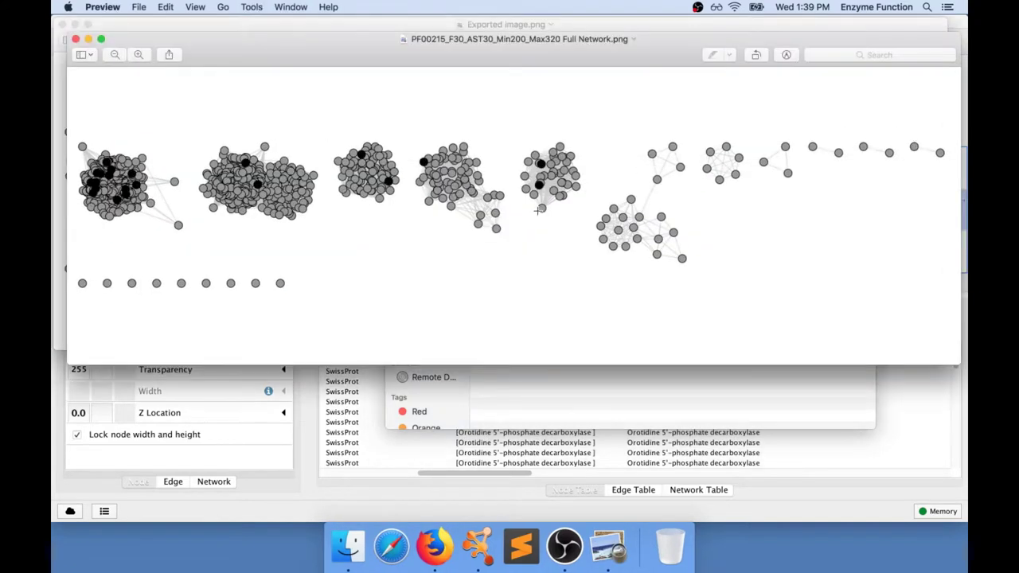
pyautogui.moveTo(654, 54); pyautogui.dragTo(633, 247)
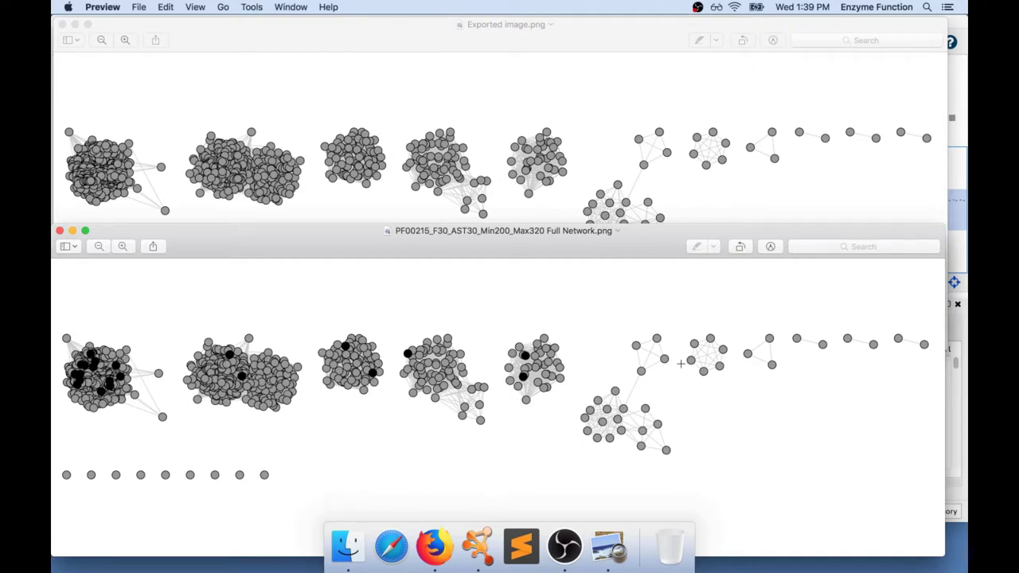
# Close both image previews and the Downloads window and return to Cytoscape.
pyautogui.click(63, 24)
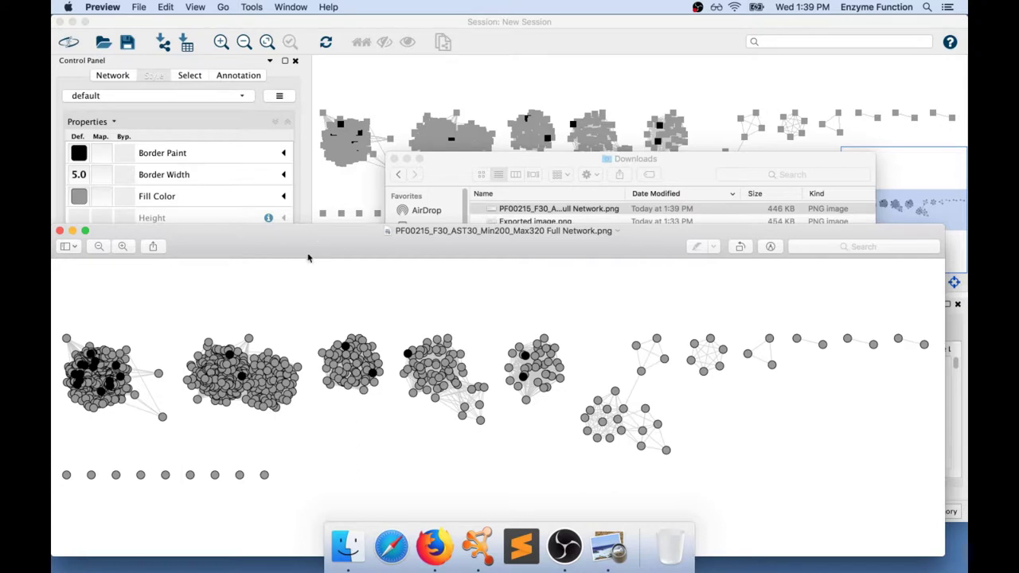
pyautogui.click(59, 231)
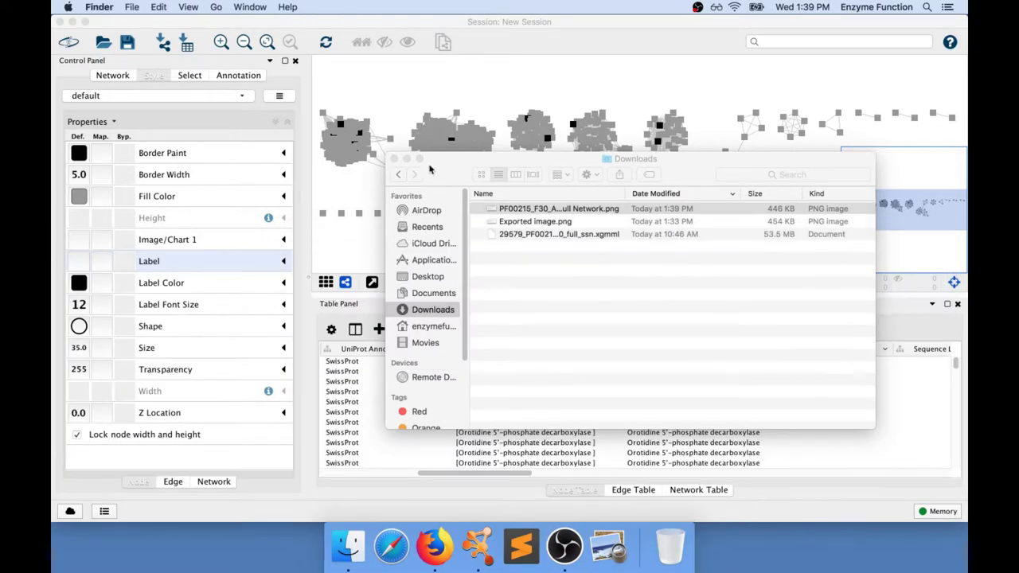
pyautogui.click(393, 159)
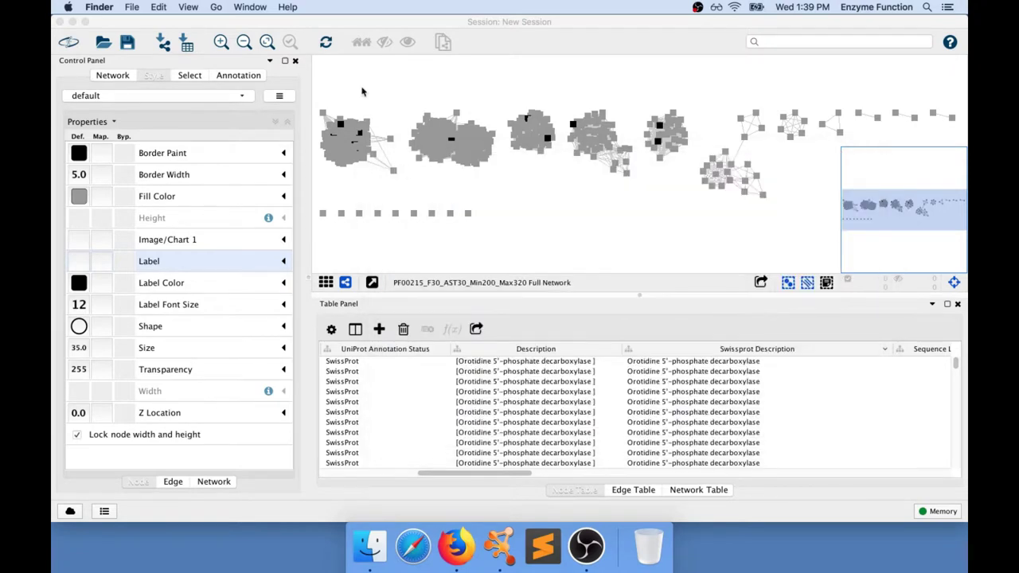
pyautogui.click(362, 91)
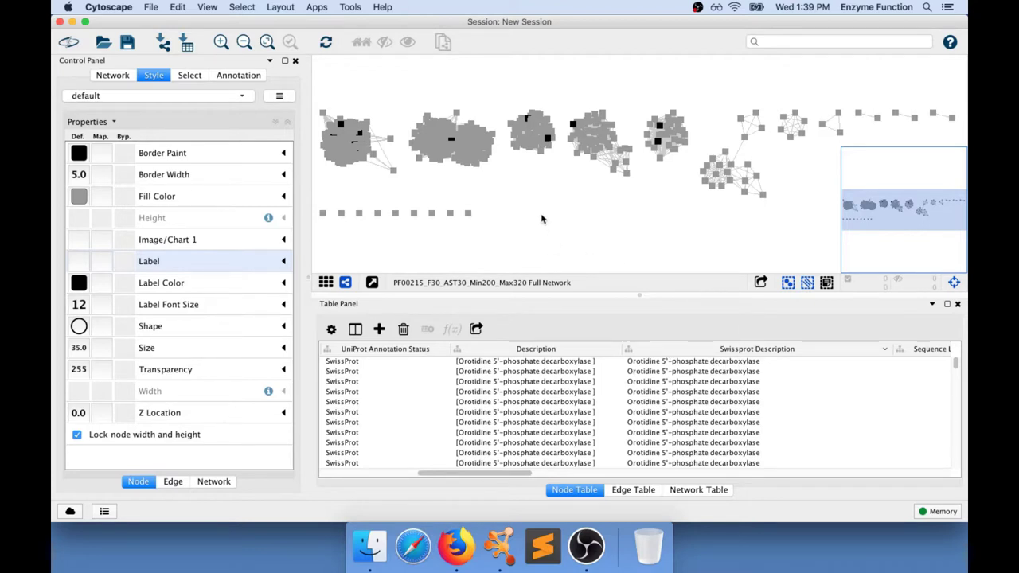
# Remove the existing column filter and add a new one on Node: Swissprot Description.
pyautogui.click(189, 74)
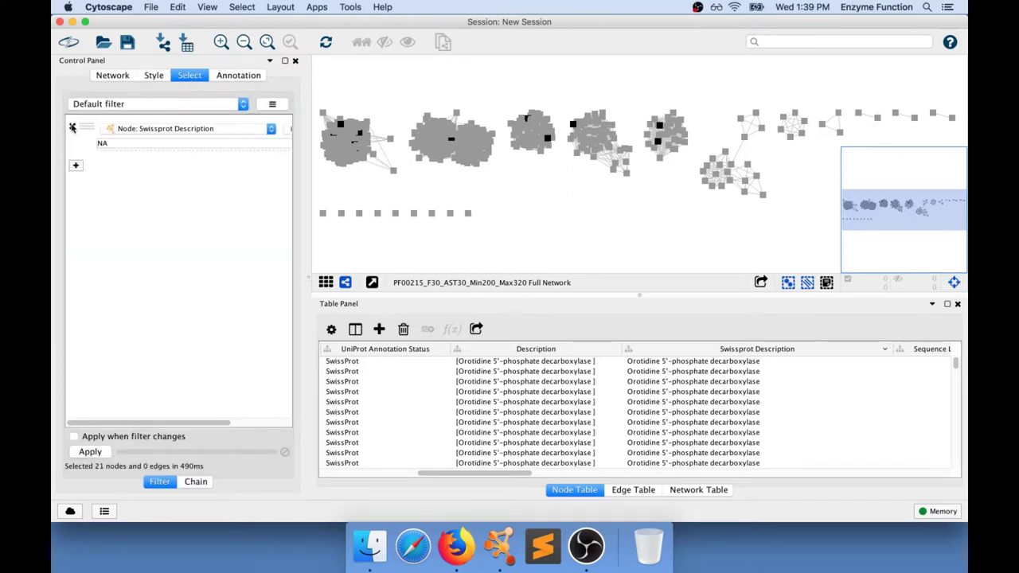
pyautogui.click(72, 128)
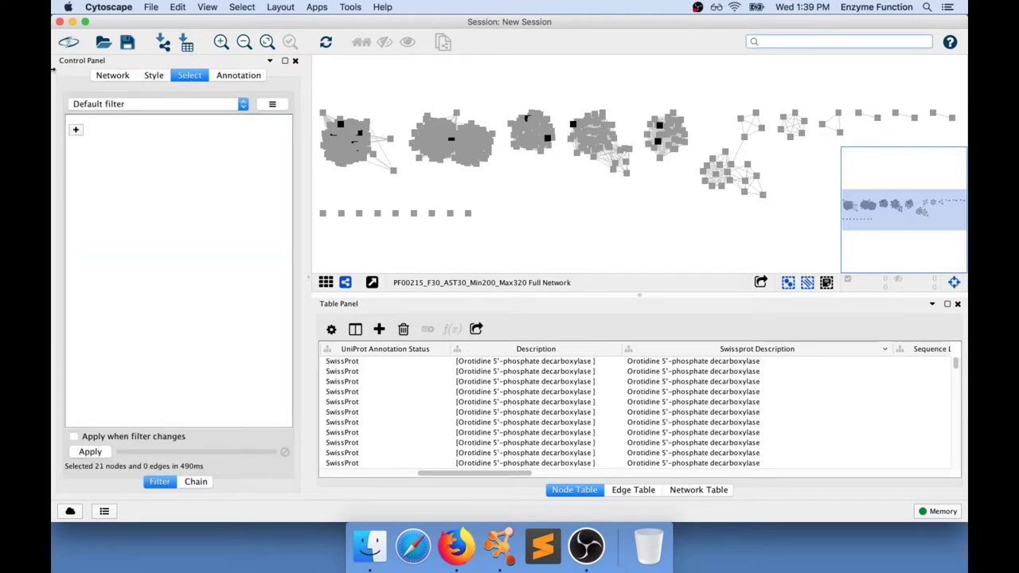
pyautogui.click(75, 129)
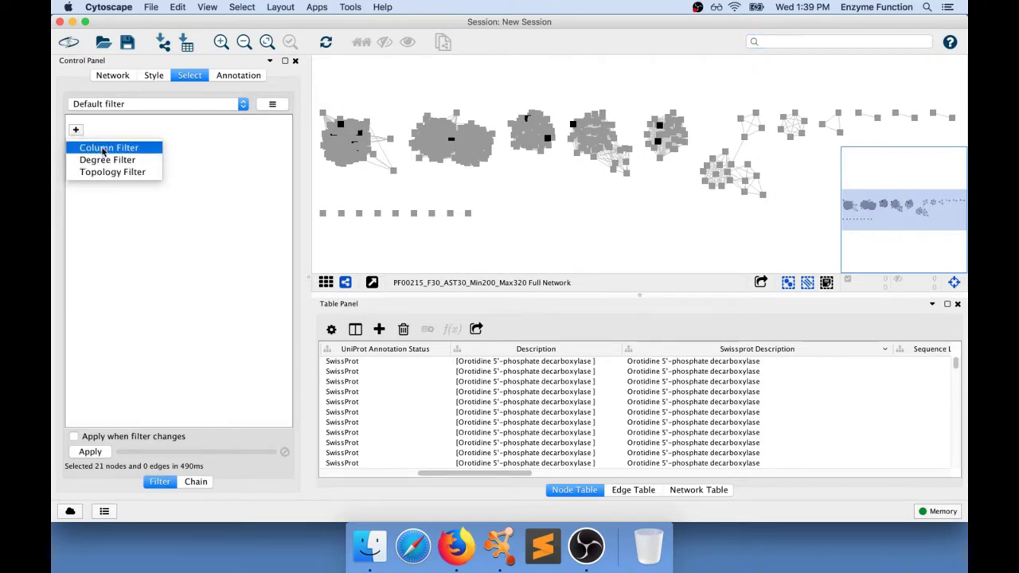
pyautogui.click(103, 151)
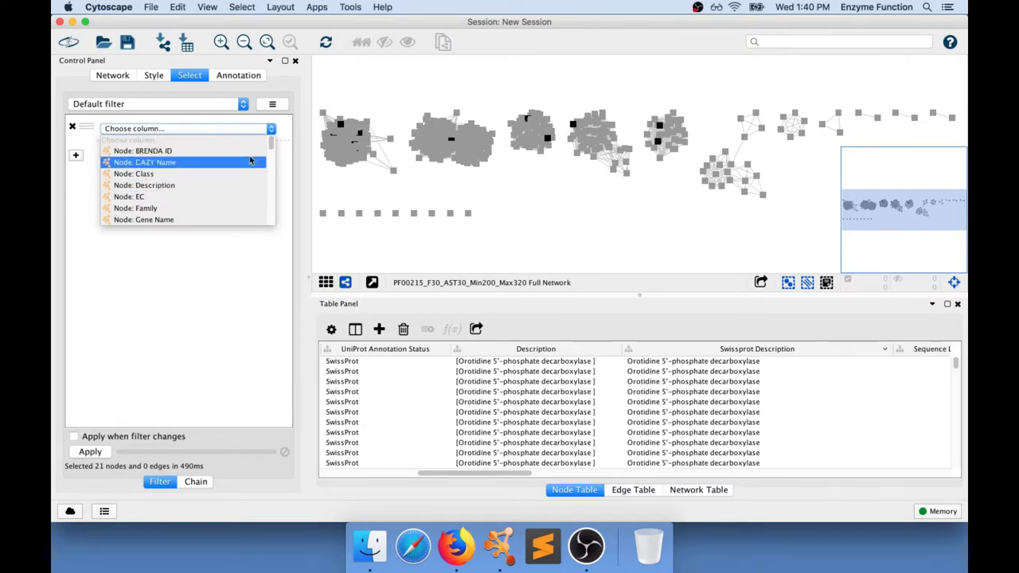
pyautogui.scroll(-1, 216, 188)
pyautogui.scroll(-6, 208, 191)
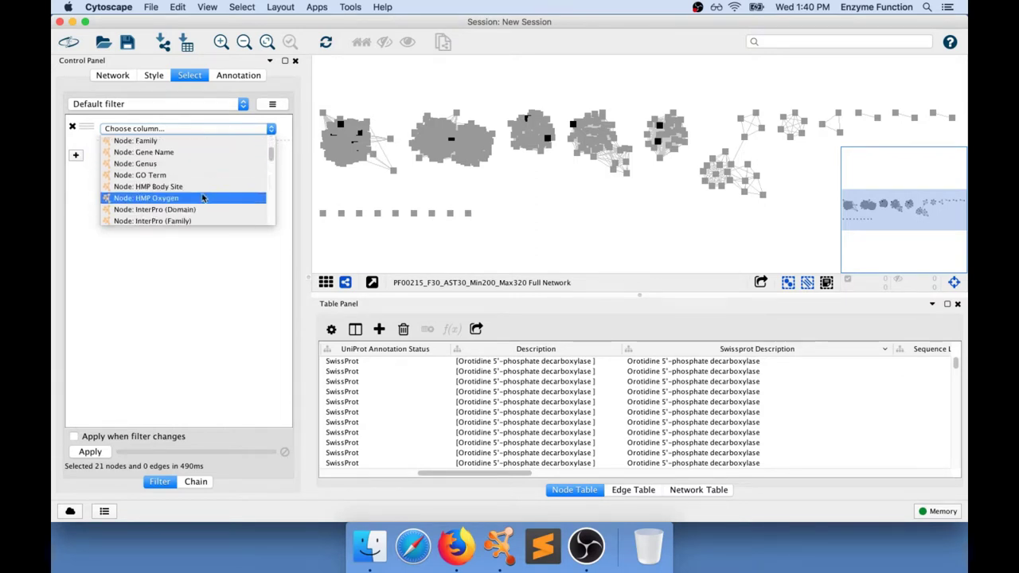
pyautogui.scroll(-4, 200, 192)
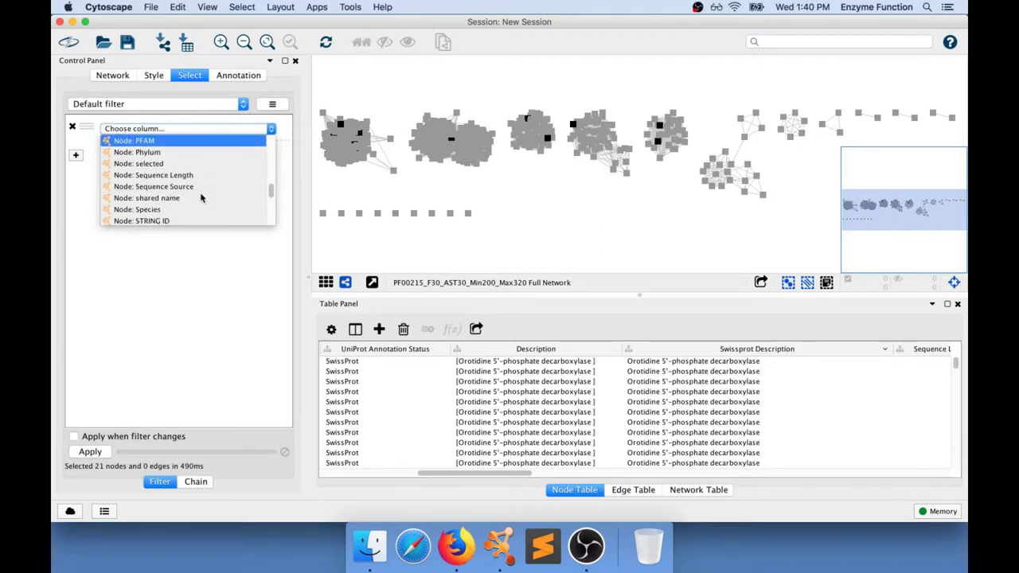
pyautogui.click(199, 188)
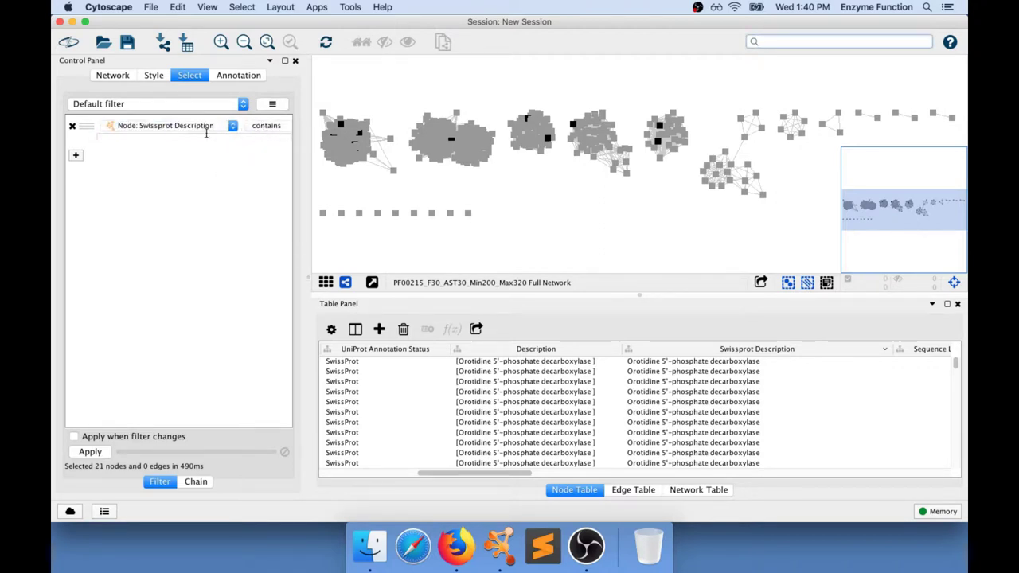
# Set the Swissprot Description filter to contains "Orotidine" and apply it to select the matching nodes.
pyautogui.click(253, 137)
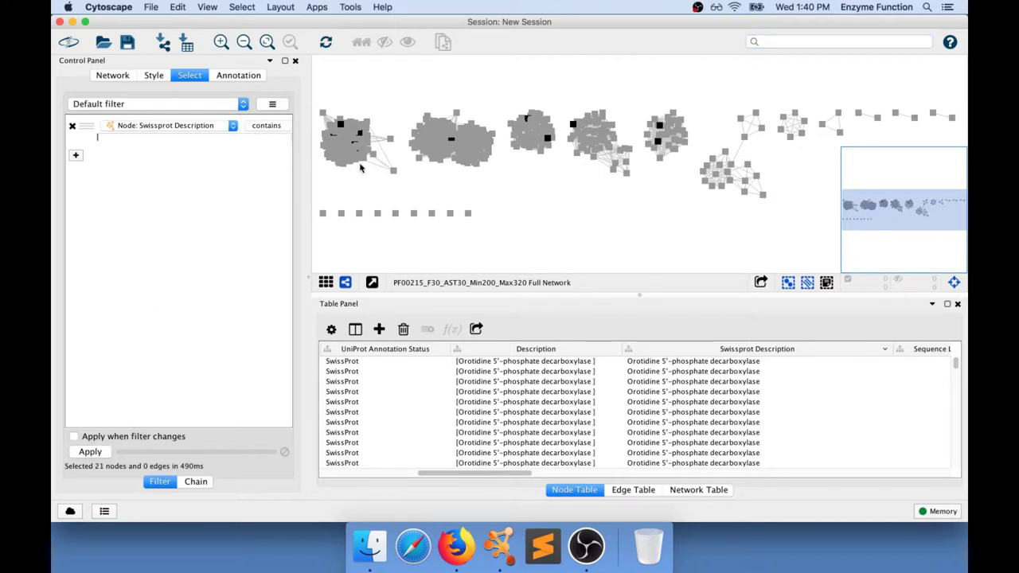
pyautogui.write('Orotidine')
pyautogui.click(90, 451)
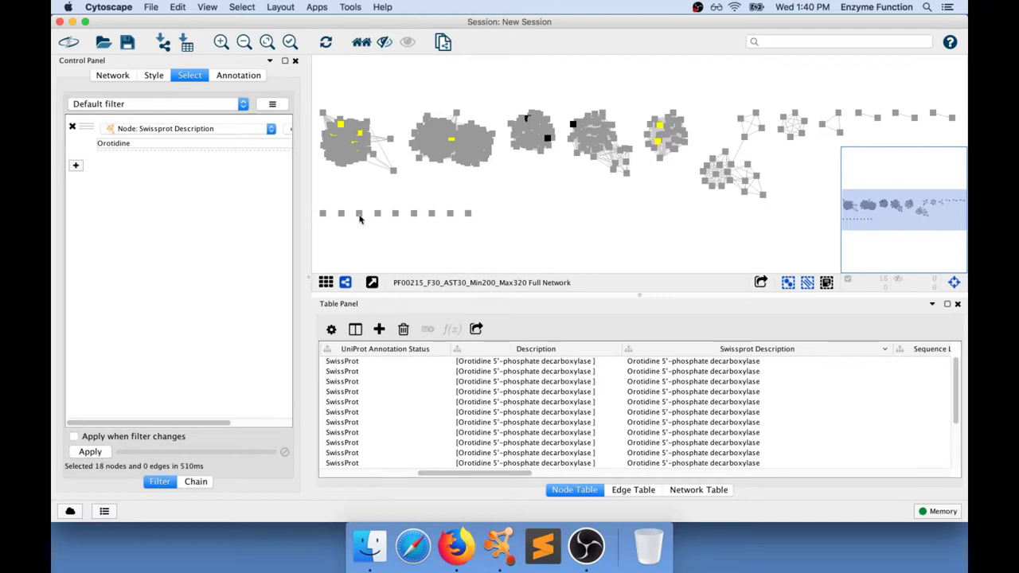
# Give the selected Orotidine nodes a red fill color bypass and clear the node selection.
pyautogui.click(153, 76)
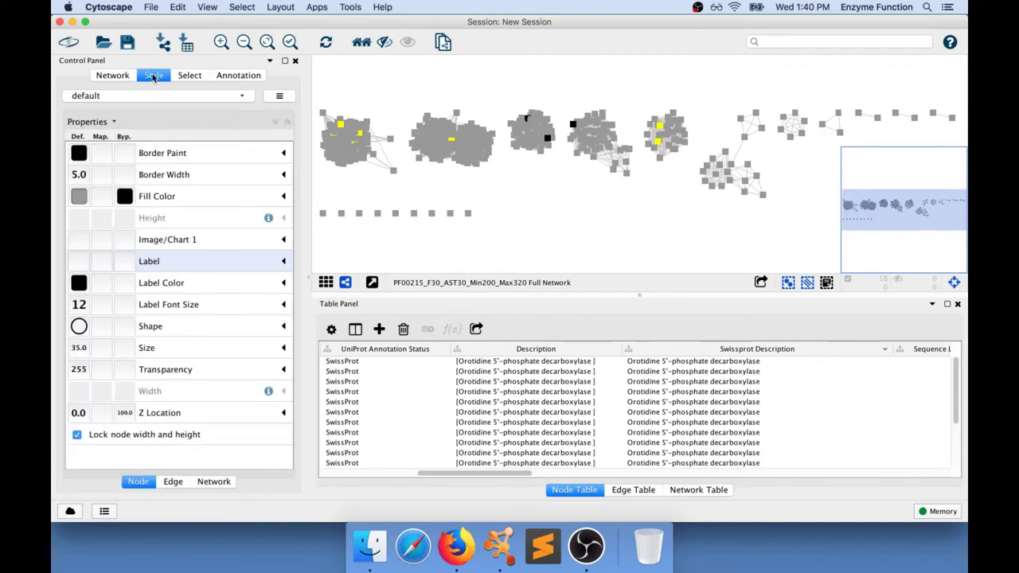
pyautogui.click(124, 202)
pyautogui.click(143, 214)
pyautogui.moveTo(148, 161); pyautogui.dragTo(366, 162)
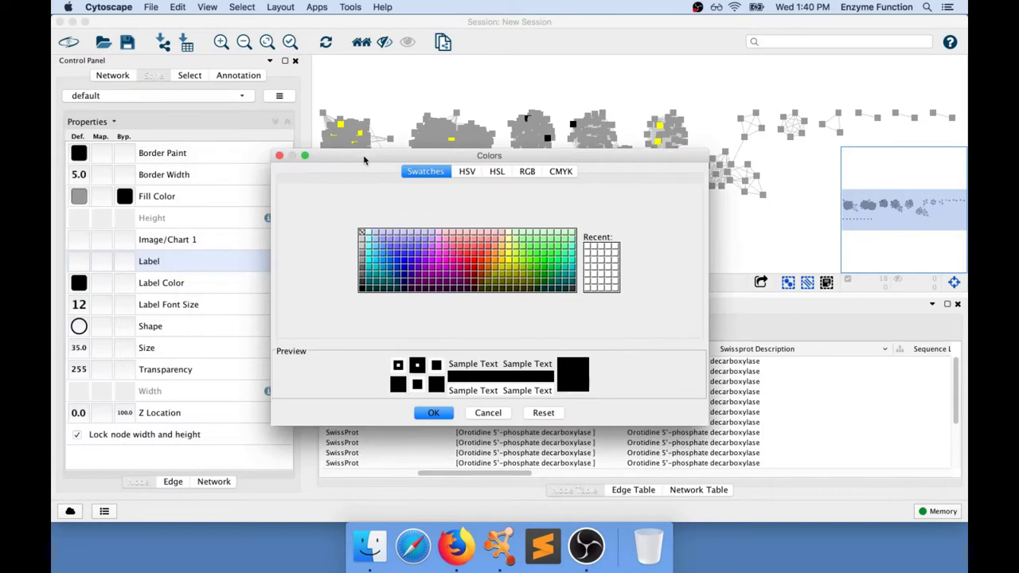
pyautogui.click(473, 262)
pyautogui.click(430, 413)
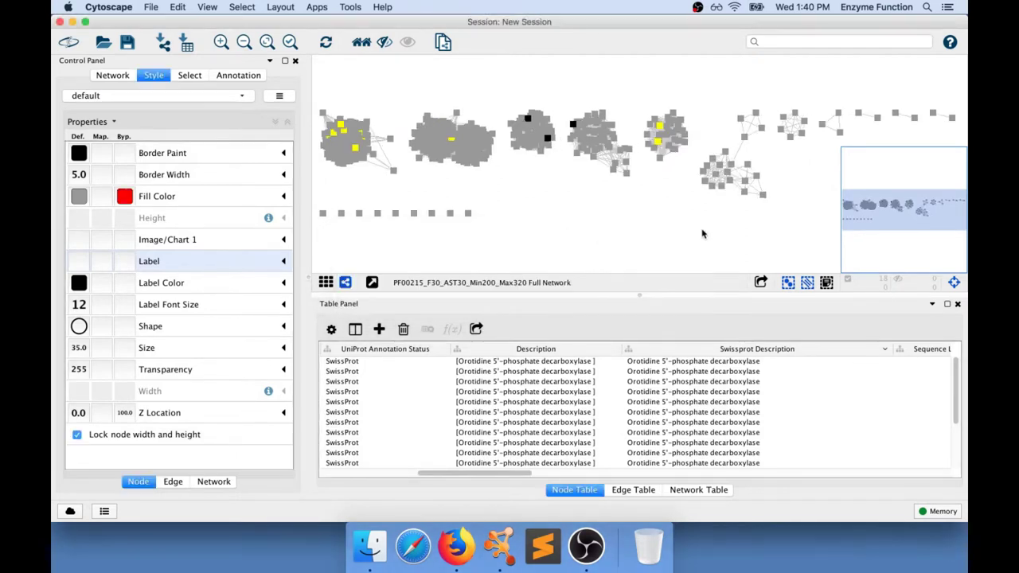
pyautogui.click(595, 236)
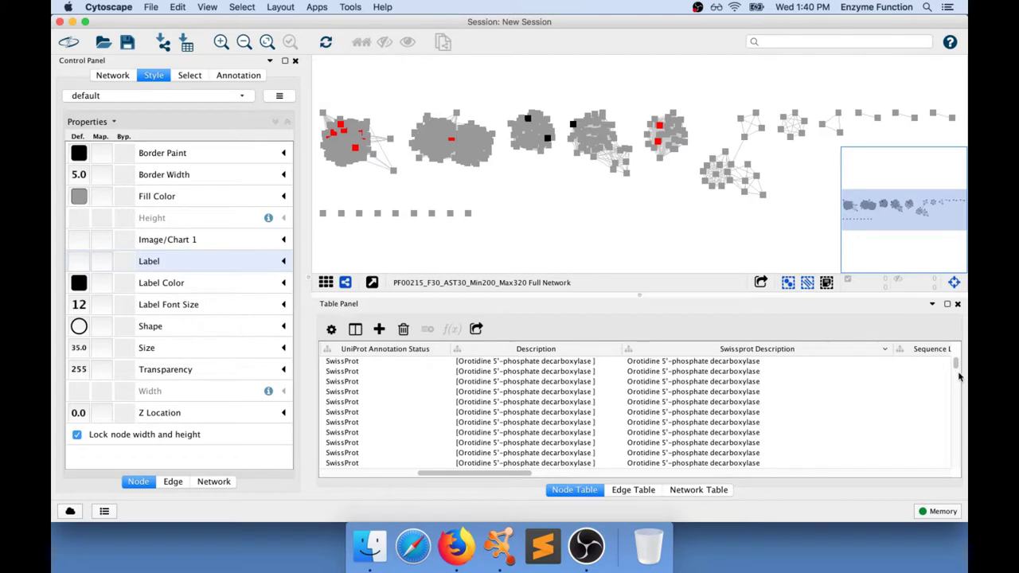
# Examine the last rows of the node table for the other SwissProt descriptions.
pyautogui.moveTo(956, 368); pyautogui.dragTo(956, 470)
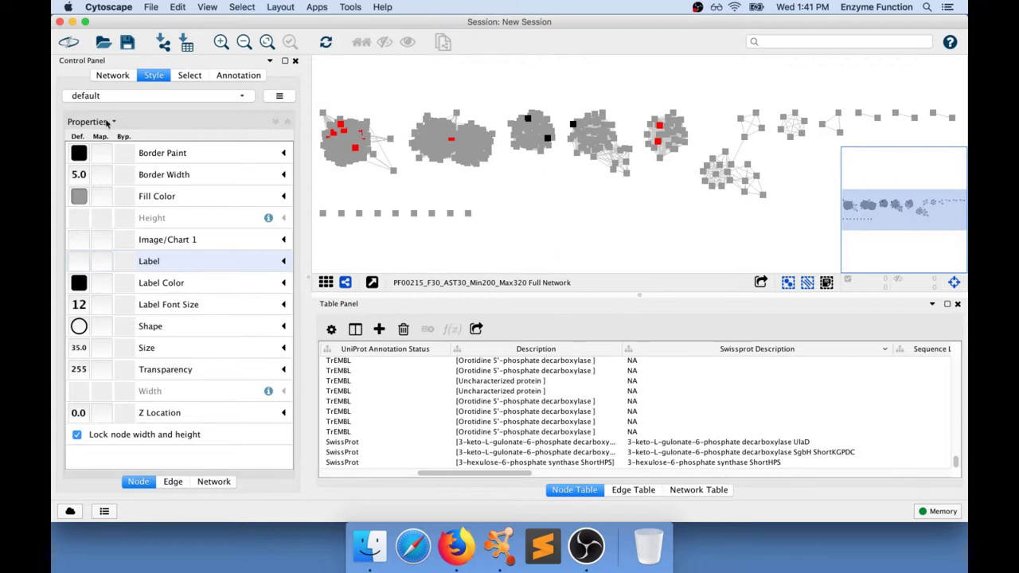
pyautogui.click(655, 463)
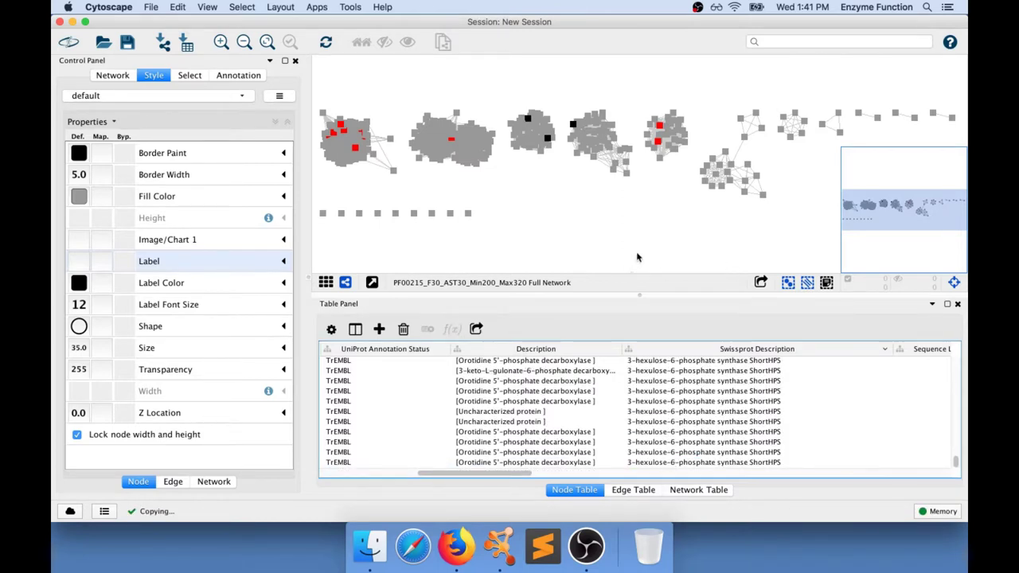
pyautogui.click(178, 7)
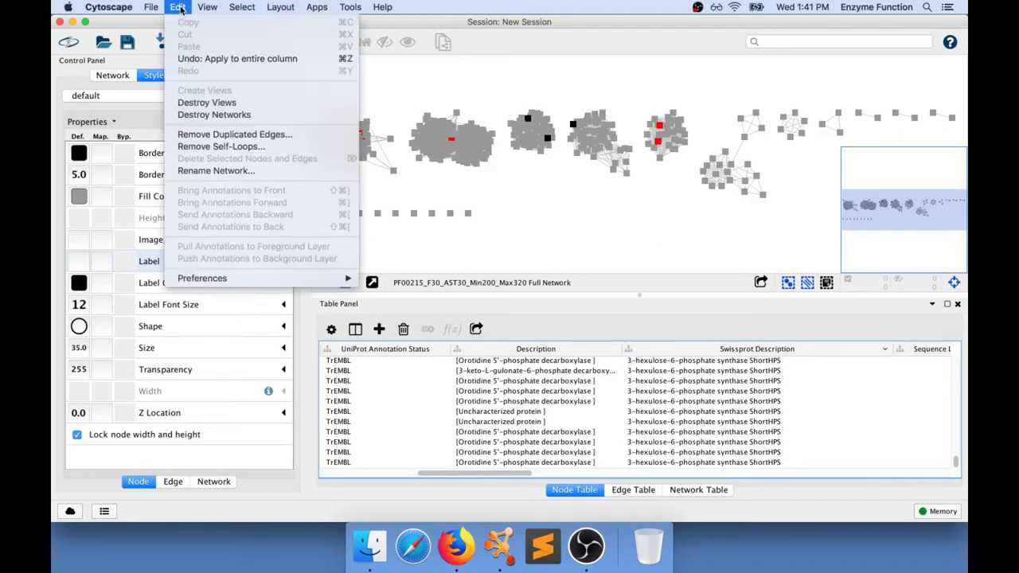
pyautogui.click(201, 60)
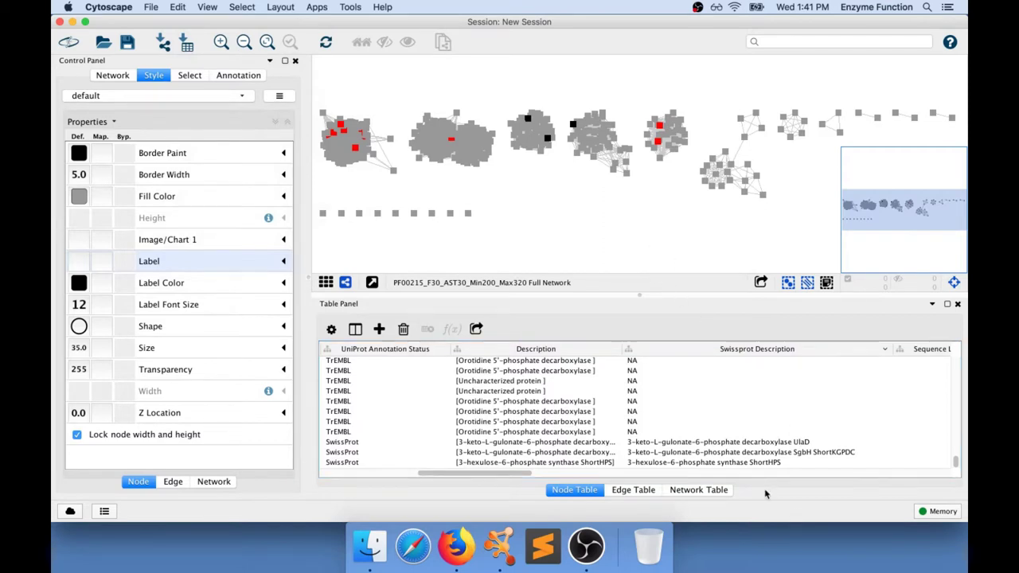
# Select the network node that belongs to the SwissProt table row described as 3-hexulose-6-phosphate synthase ShortHPS.
pyautogui.click(696, 465)
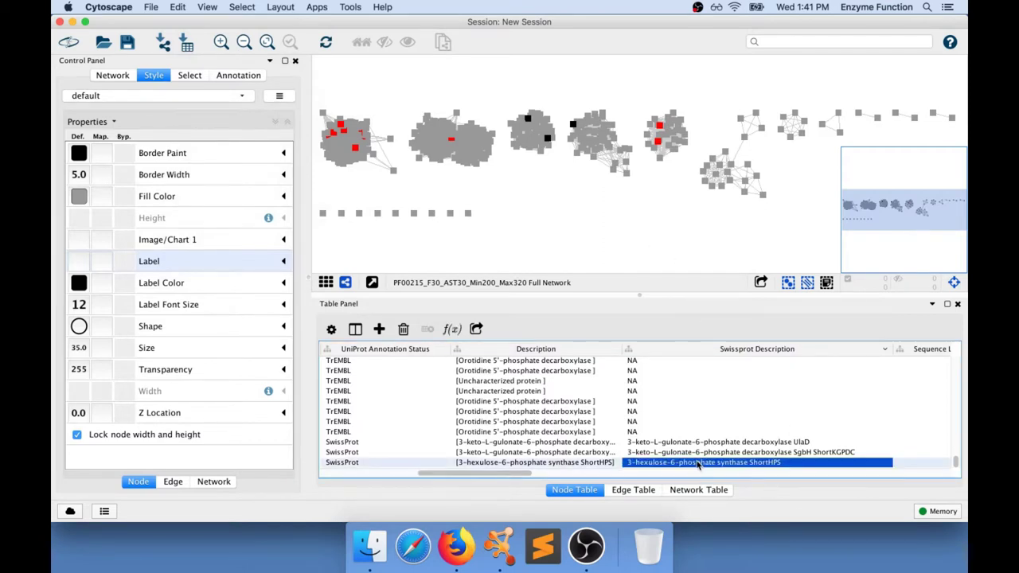
pyautogui.rightClick(801, 468)
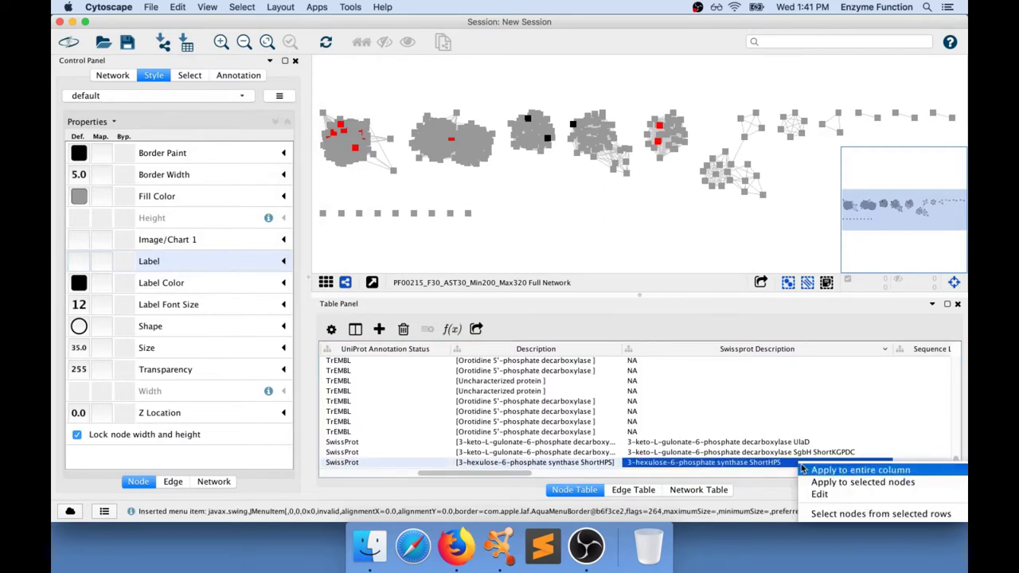
pyautogui.click(848, 514)
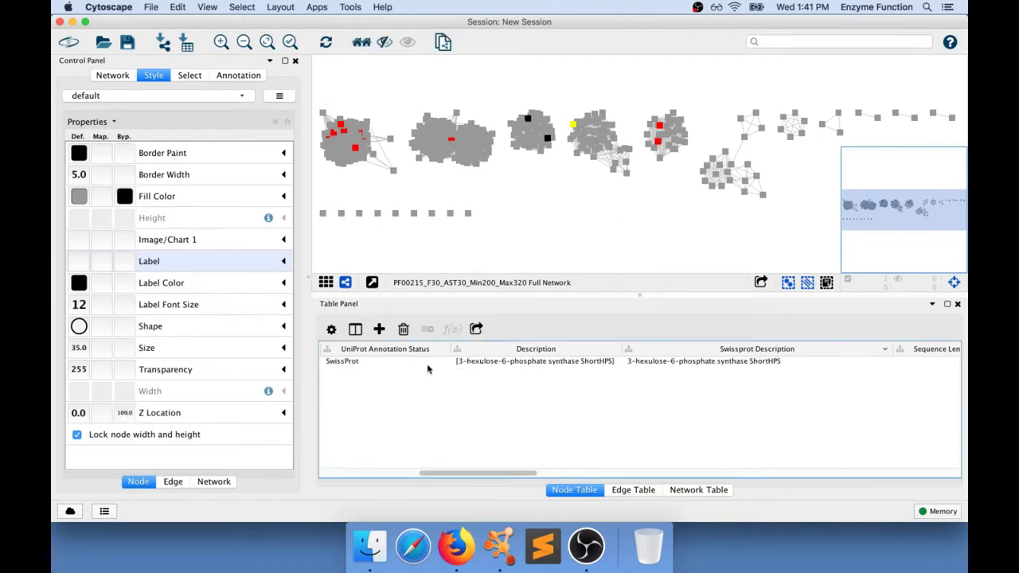
# Give the selected 3-hexulose-6-phosphate synthase node a green fill color bypass and clear the node selection.
pyautogui.click(124, 196)
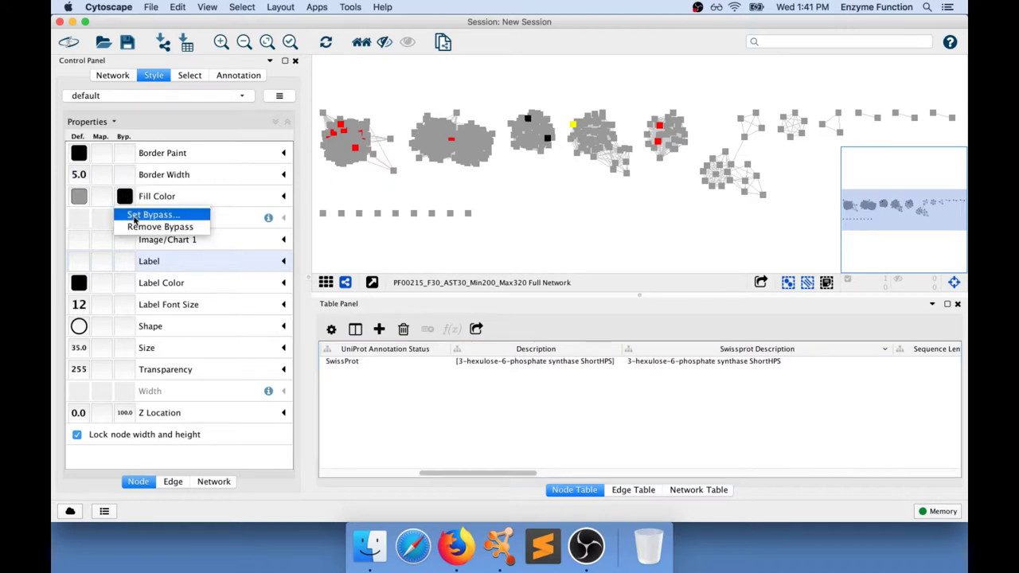
pyautogui.click(134, 216)
pyautogui.moveTo(163, 157); pyautogui.dragTo(380, 162)
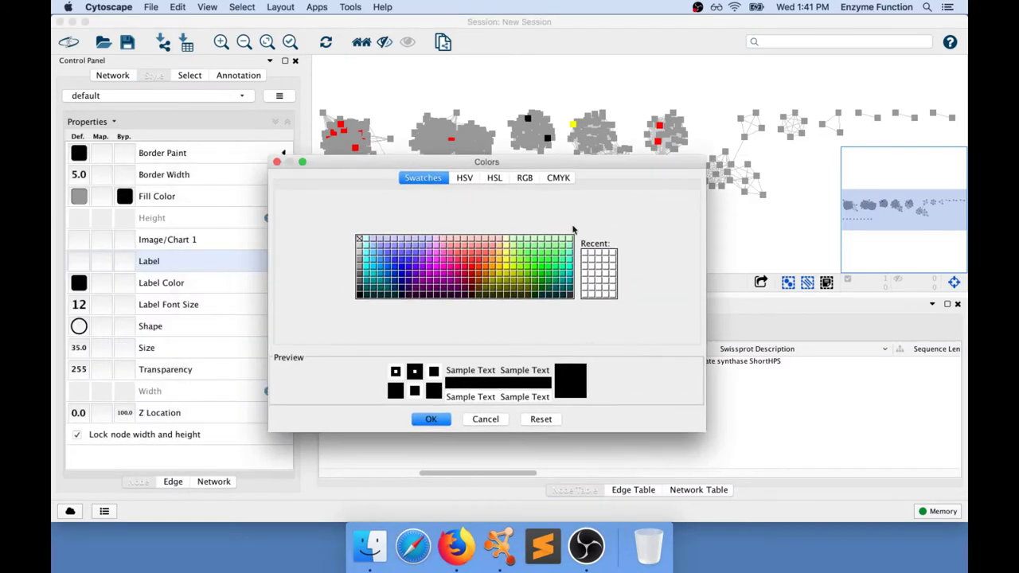
pyautogui.click(535, 284)
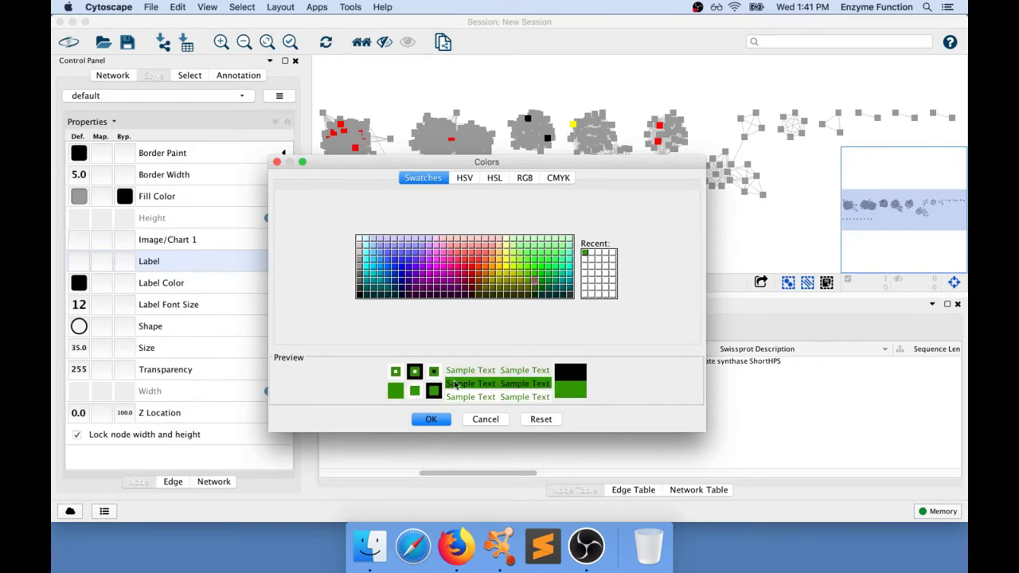
pyautogui.click(434, 420)
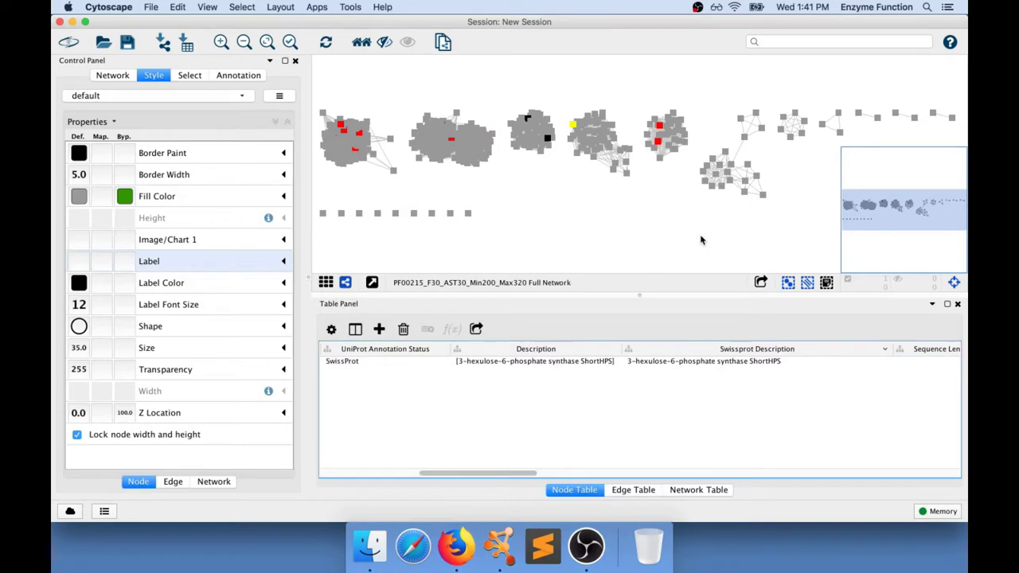
pyautogui.click(700, 240)
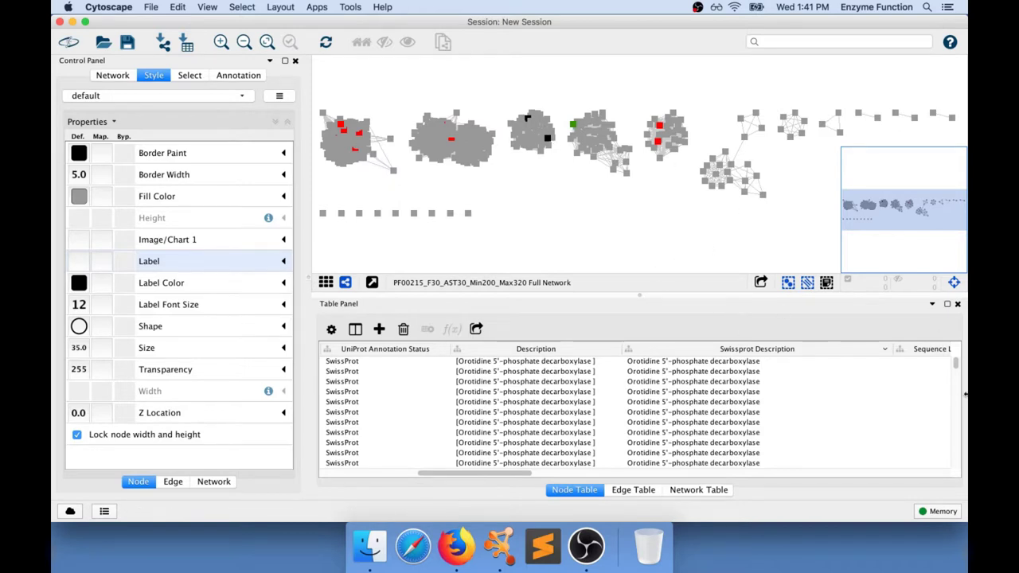
# Change the Swissprot Description filter text to "keto" and apply it to select the matching nodes.
pyautogui.moveTo(954, 366); pyautogui.dragTo(955, 461)
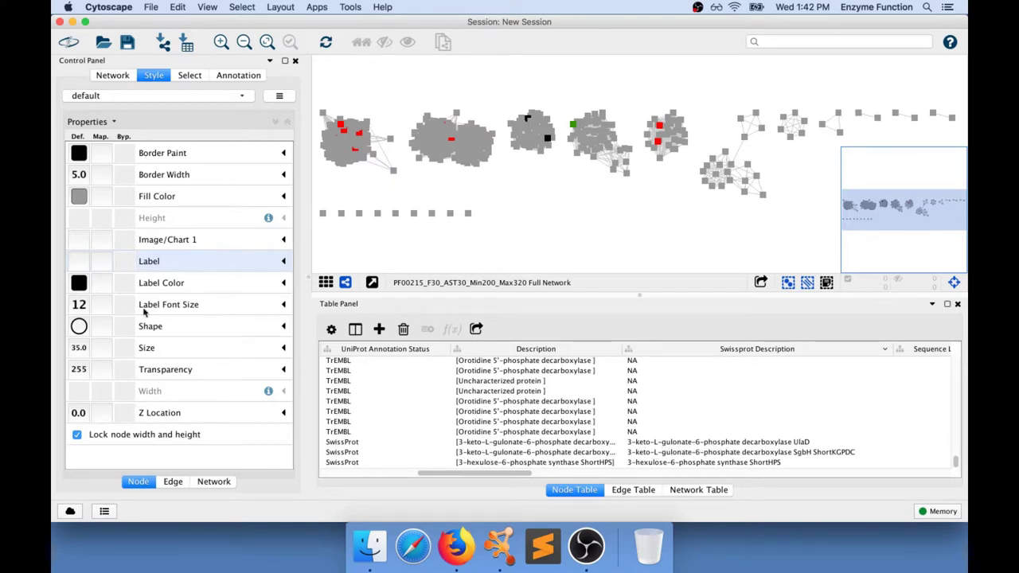
pyautogui.click(189, 75)
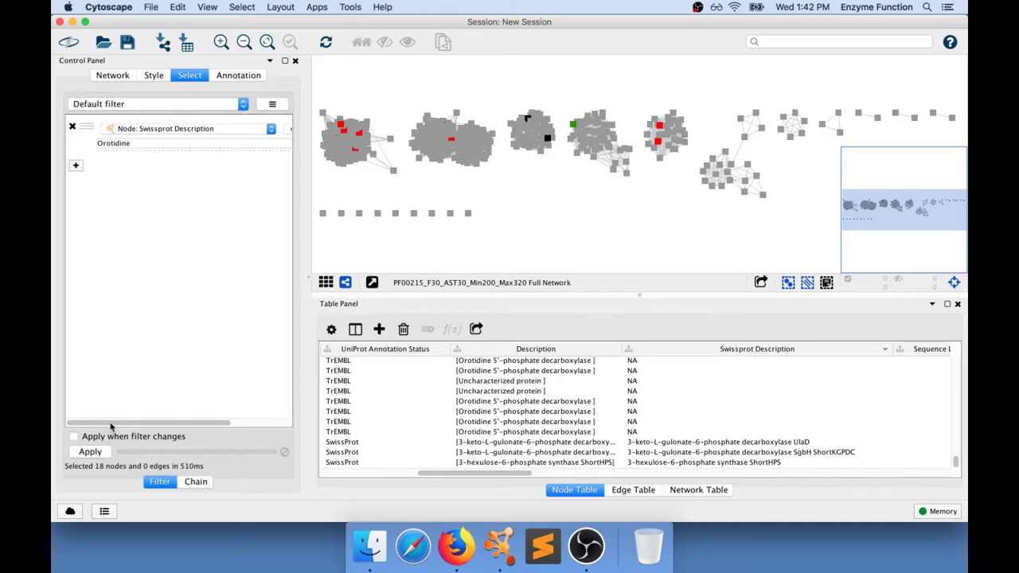
pyautogui.moveTo(110, 423)
pyautogui.mouseDown()
pyautogui.moveTo(251, 421)
pyautogui.moveTo(124, 421)
pyautogui.mouseUp()
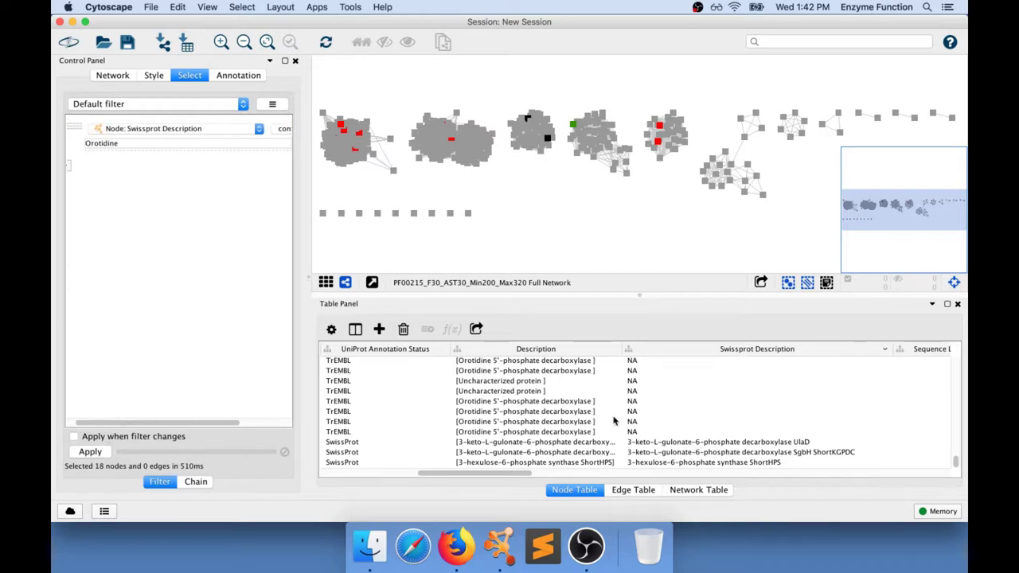
pyautogui.doubleClick(125, 143)
pyautogui.write('keto')
pyautogui.click(92, 452)
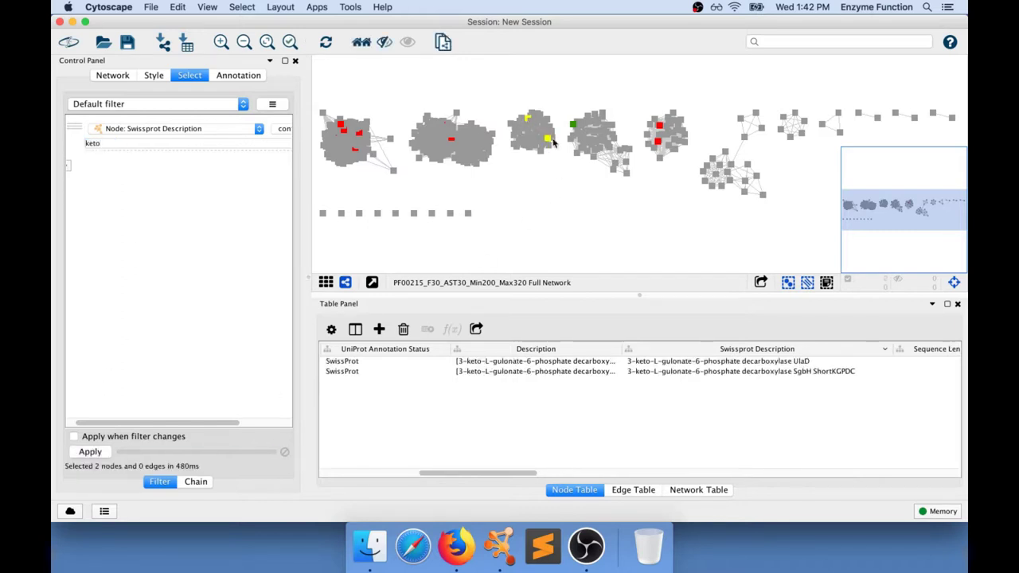
# Give the selected 3-keto-L-gulonate-6-phosphate decarboxylase nodes an orange fill color bypass and clear the node selection.
pyautogui.click(154, 75)
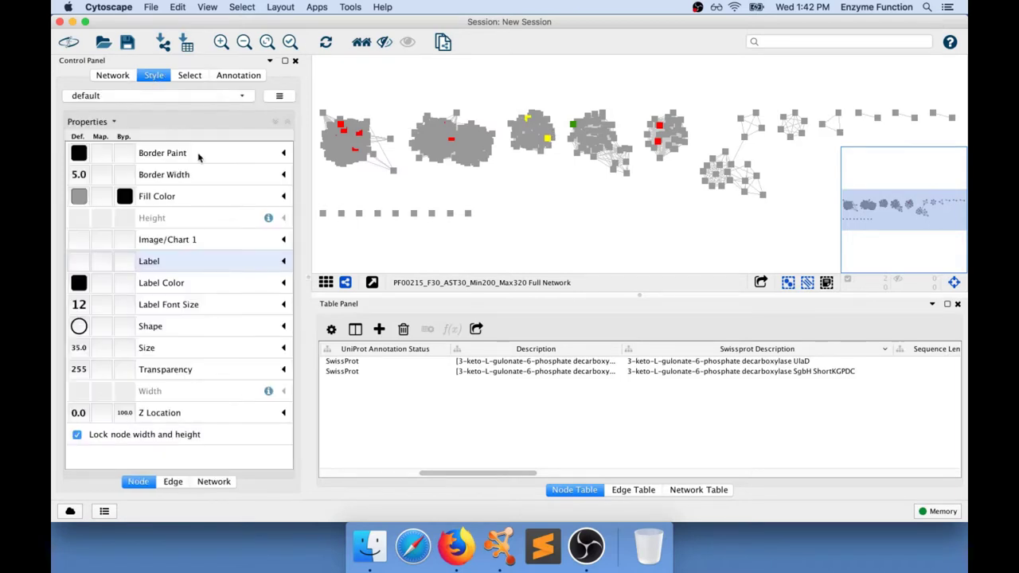
pyautogui.click(126, 201)
pyautogui.click(147, 215)
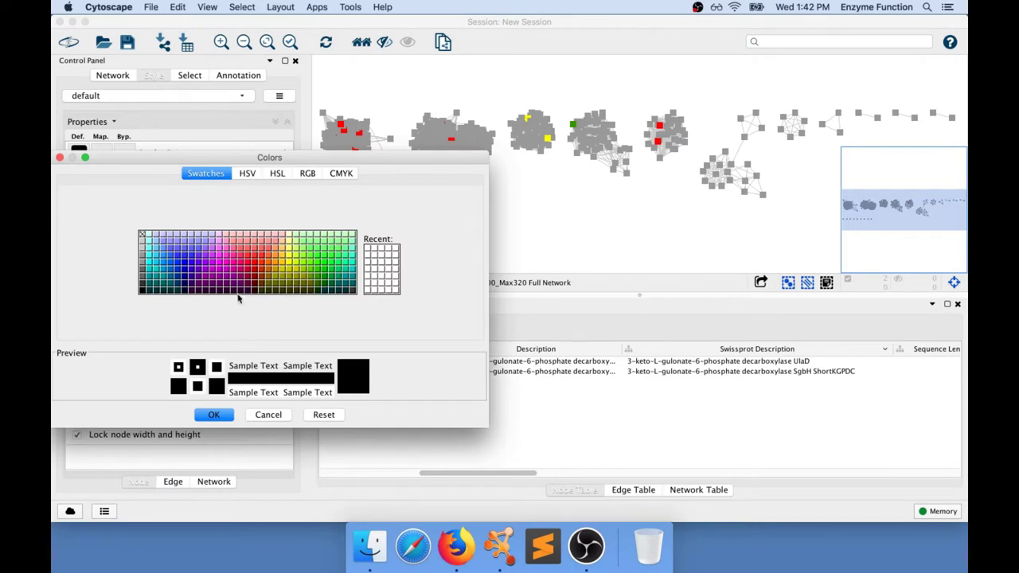
pyautogui.click(278, 268)
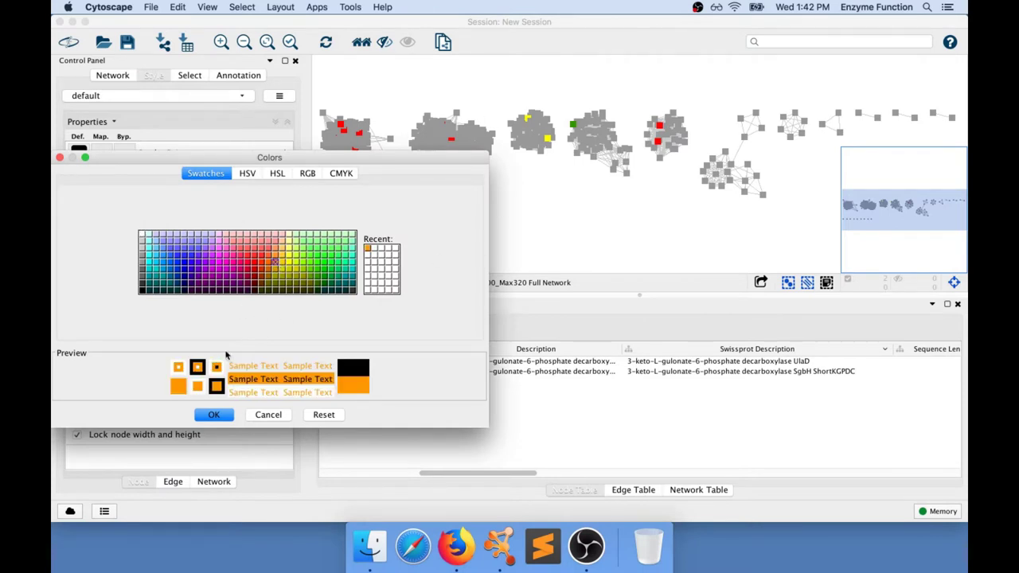
pyautogui.click(220, 416)
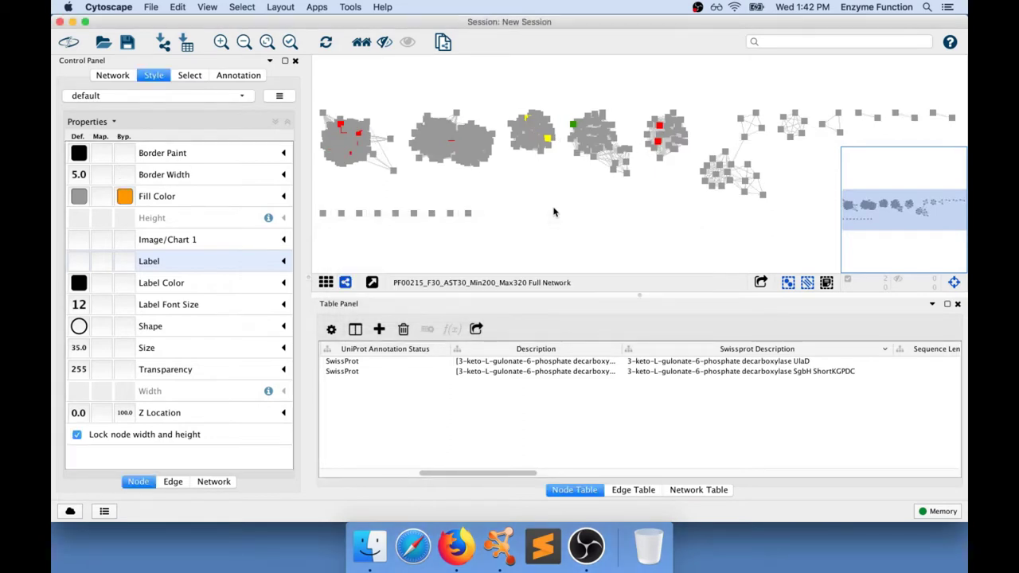
pyautogui.click(554, 211)
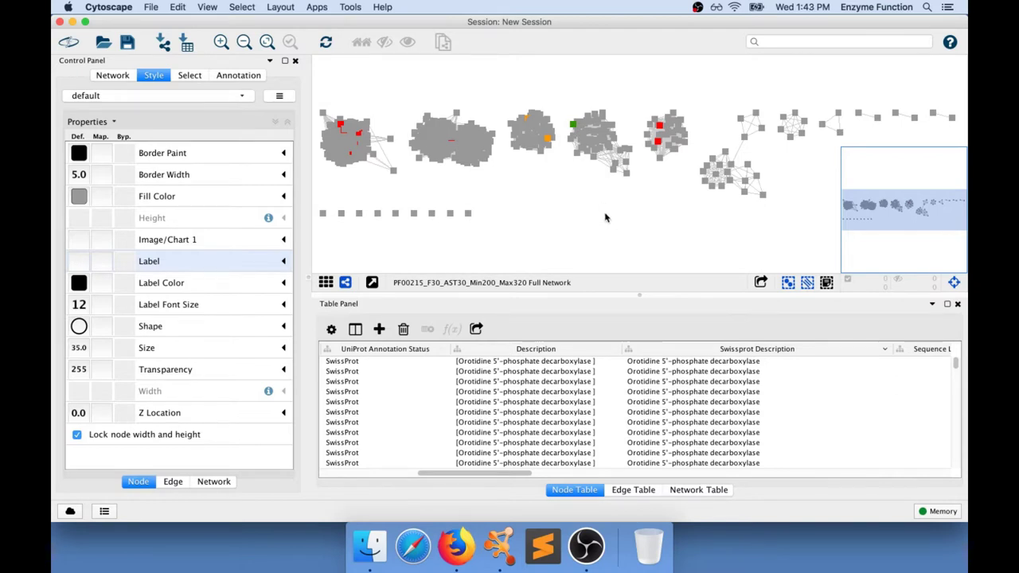
# Search the network for D3L6X8 to select its node, and examine that node's name, annotation status and description in the table.
pyautogui.click(777, 42)
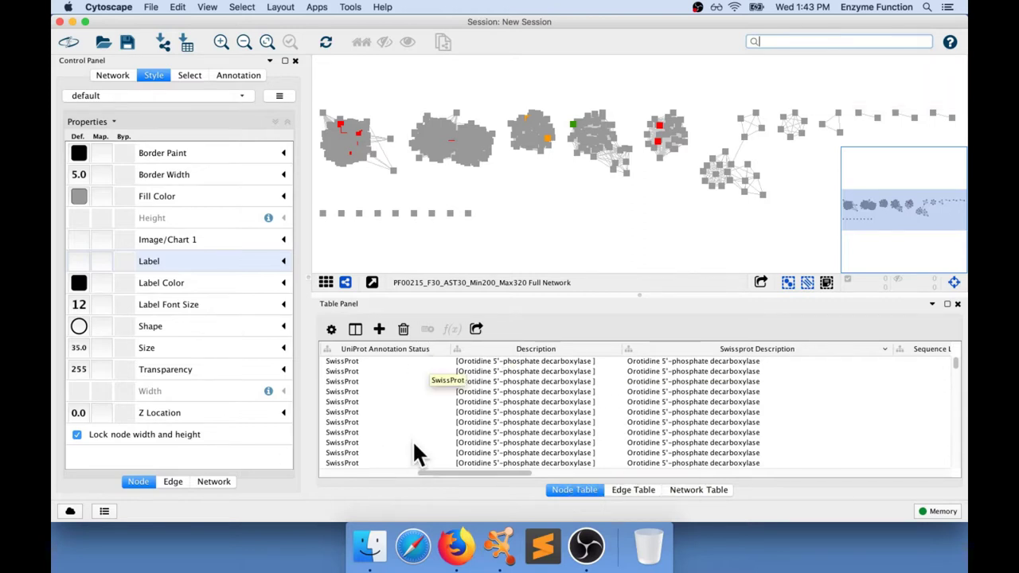
pyautogui.click(775, 40)
pyautogui.write('D3L6X')
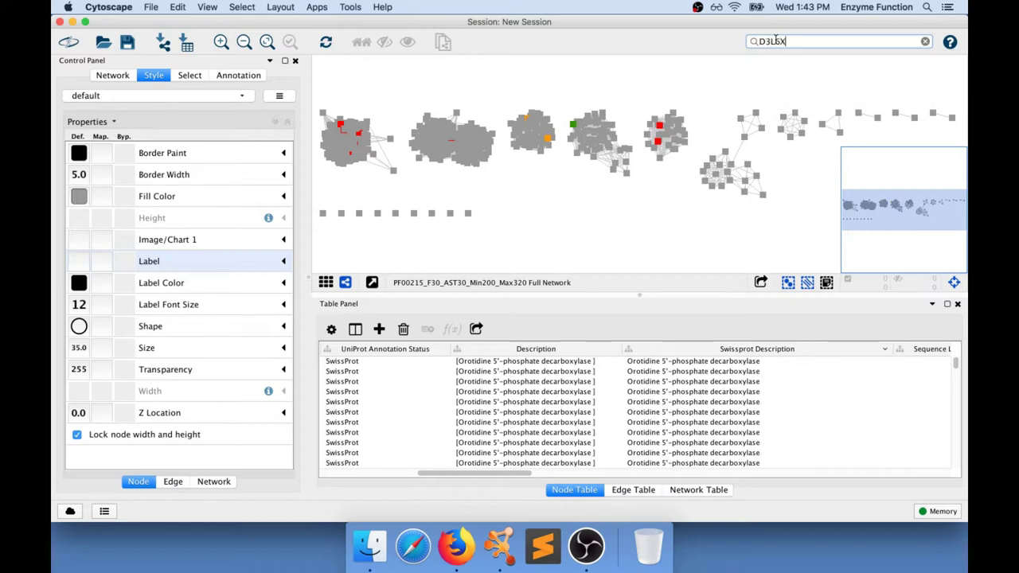
pyautogui.write('8')
pyautogui.press('Return')
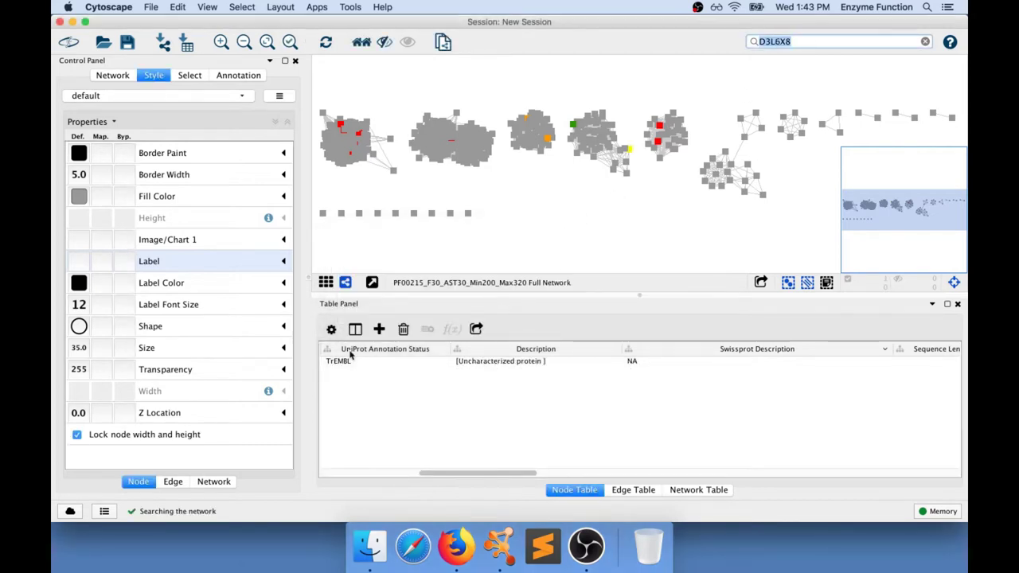
pyautogui.moveTo(456, 476); pyautogui.dragTo(333, 462)
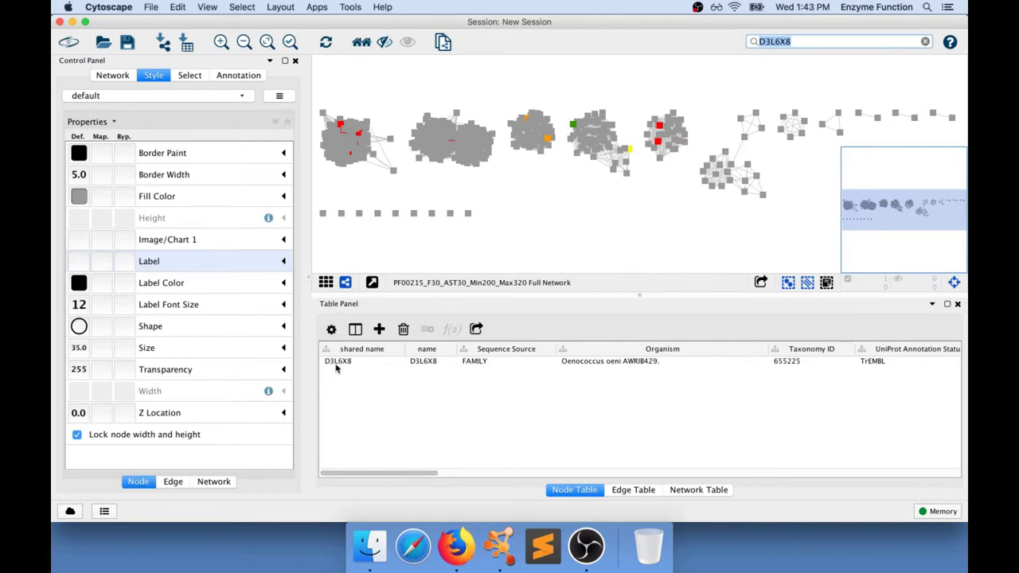
pyautogui.hscroll(1, 382, 476)
pyautogui.moveTo(382, 476); pyautogui.dragTo(448, 472)
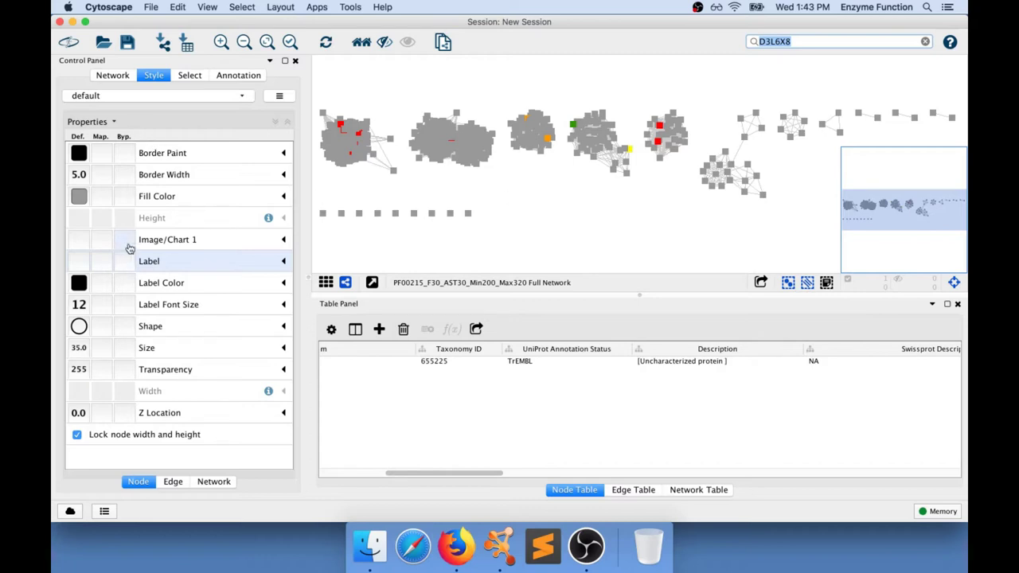
# Give the selected D3L6X8 node a very dark blue fill color bypass and clear the node selection.
pyautogui.click(124, 197)
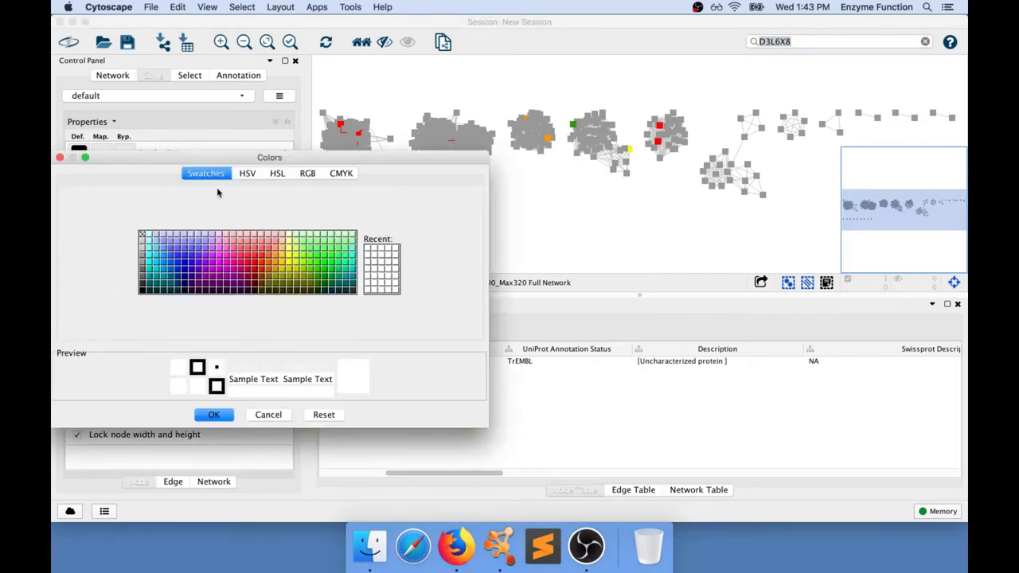
pyautogui.click(186, 291)
pyautogui.click(221, 420)
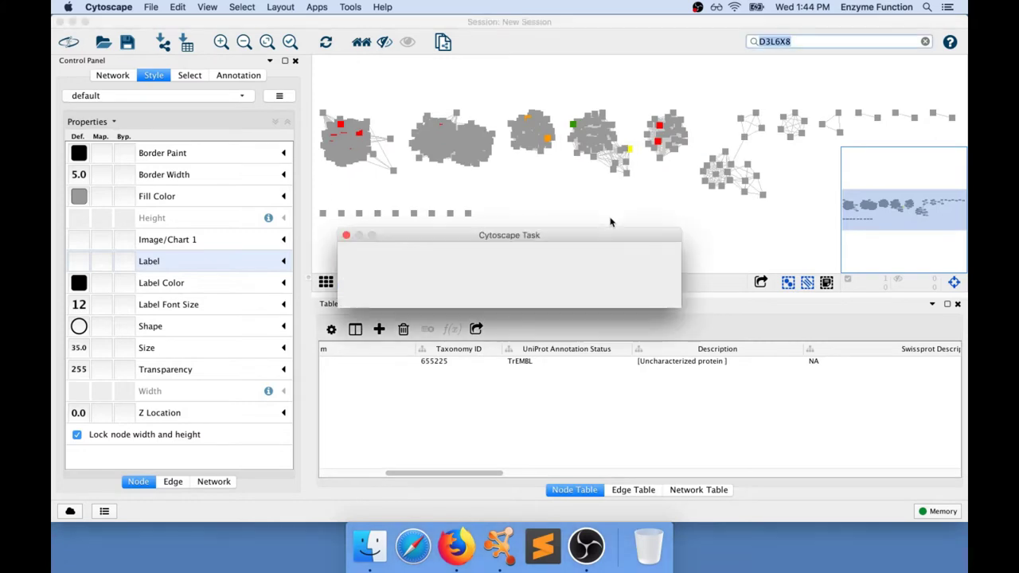
pyautogui.click(610, 223)
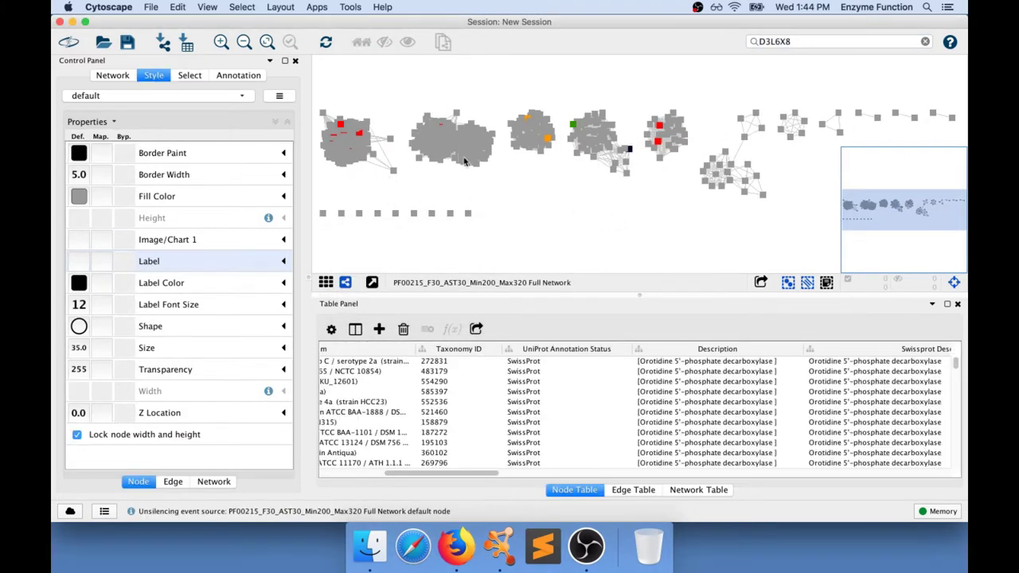
# Add a bold 12-point text annotation reading "D3L6X8 Unknown" below the cluster that contains the dark blue node.
pyautogui.click(228, 77)
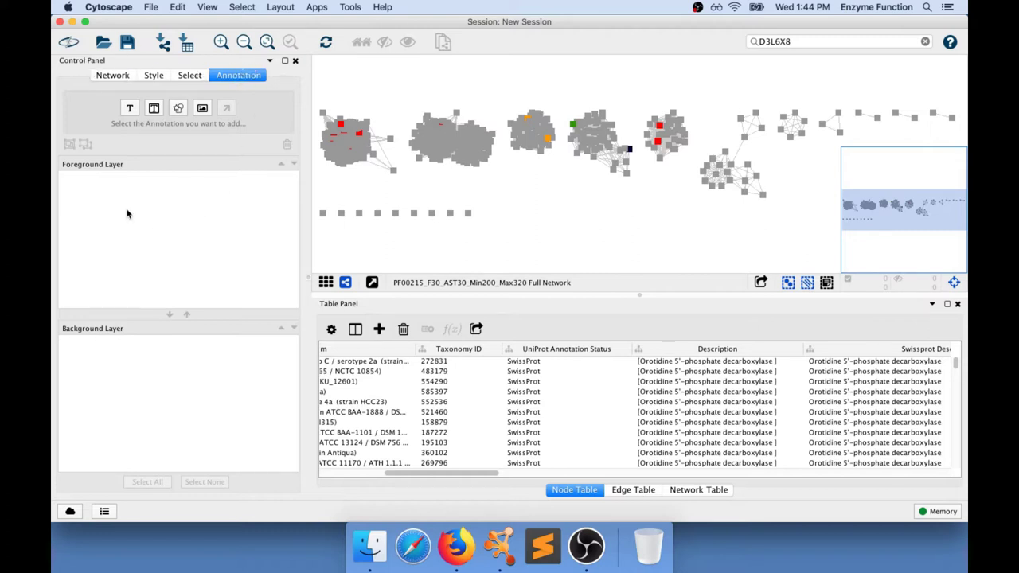
pyautogui.click(130, 112)
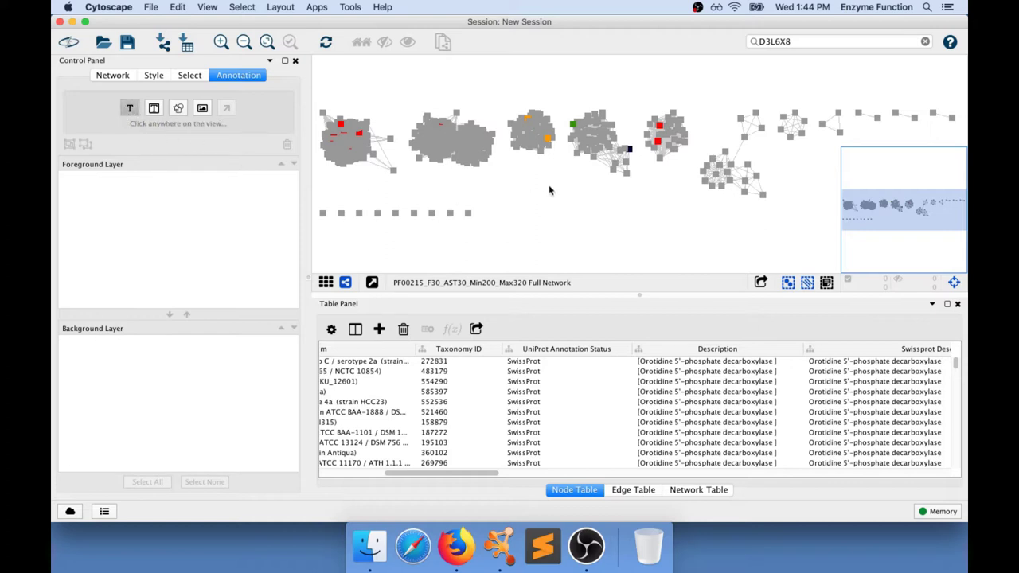
pyautogui.click(590, 191)
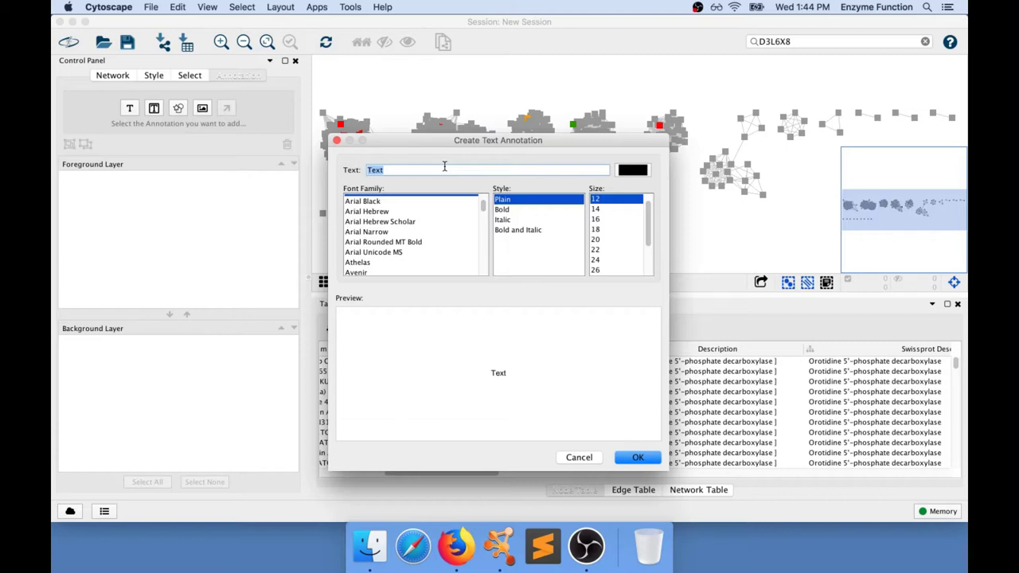
pyautogui.write('D3L6X8 Unknown')
pyautogui.click(513, 209)
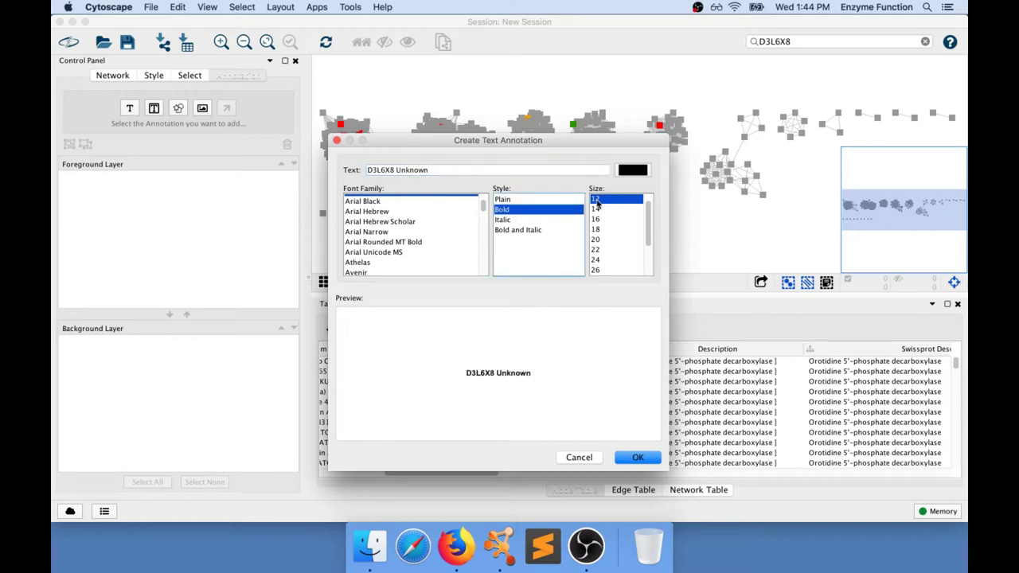
pyautogui.click(631, 460)
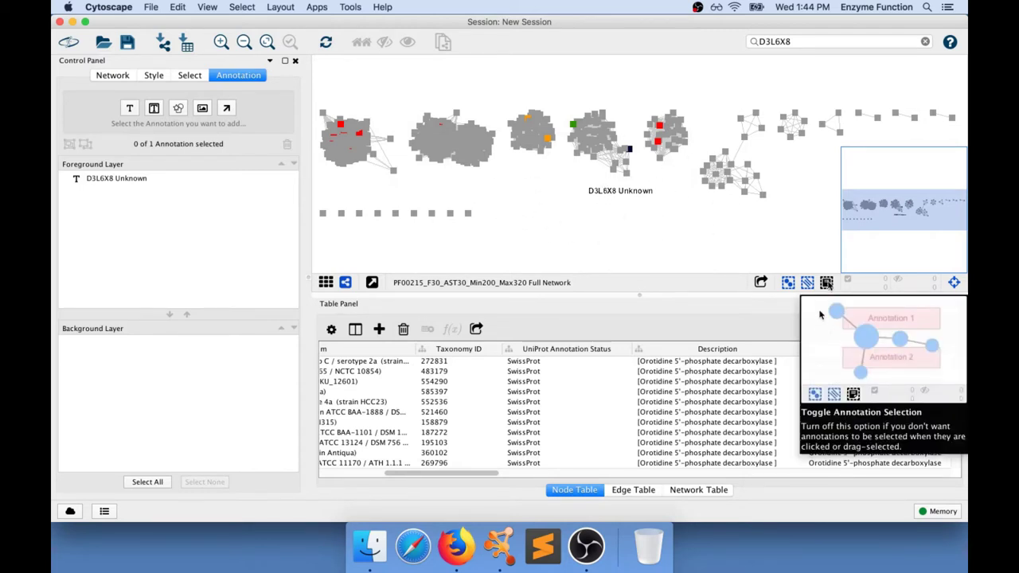
# Enable annotation selection and move the "D3L6X8 Unknown" label slightly closer to the dark blue node.
pyautogui.click(620, 193)
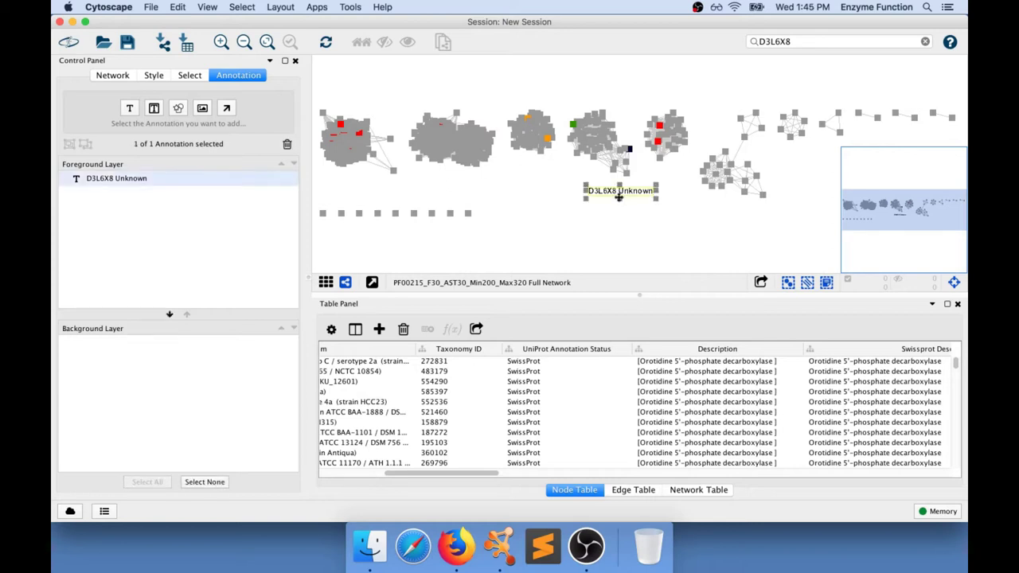
pyautogui.moveTo(620, 197); pyautogui.dragTo(626, 193)
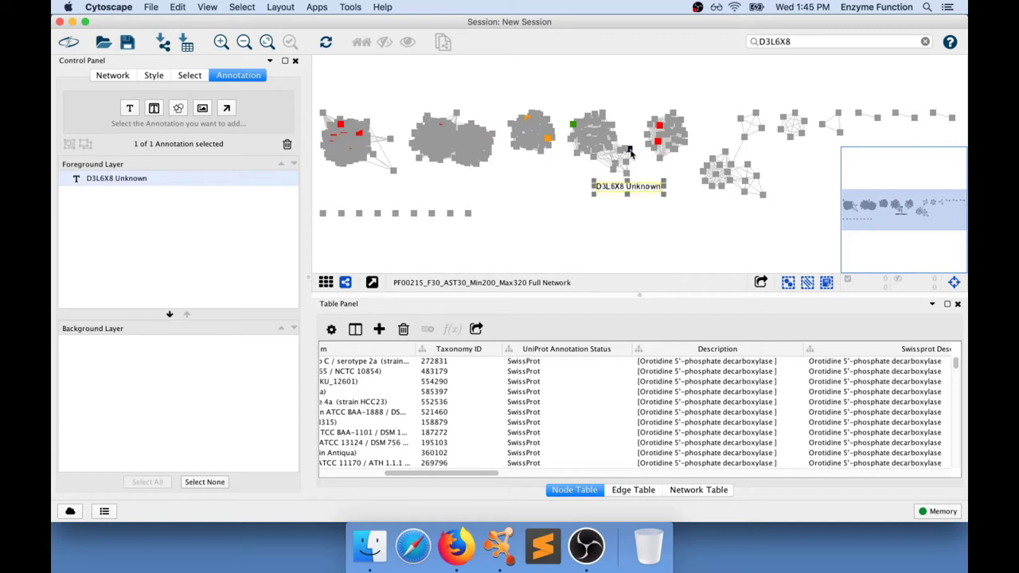
# Add a bold red text annotation reading "OMPDC" above the first cluster, which contains the red nodes.
pyautogui.click(620, 213)
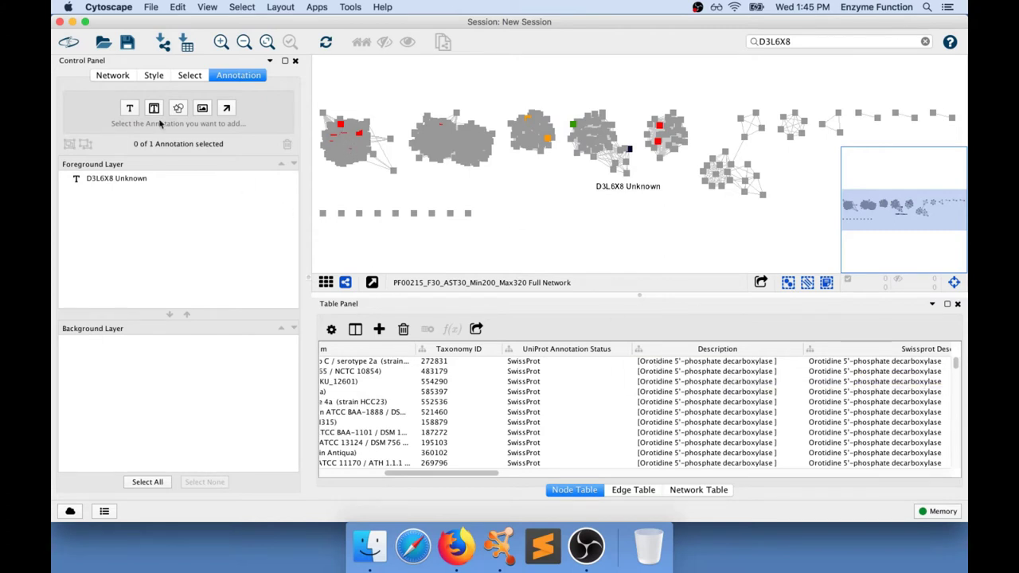
pyautogui.click(126, 110)
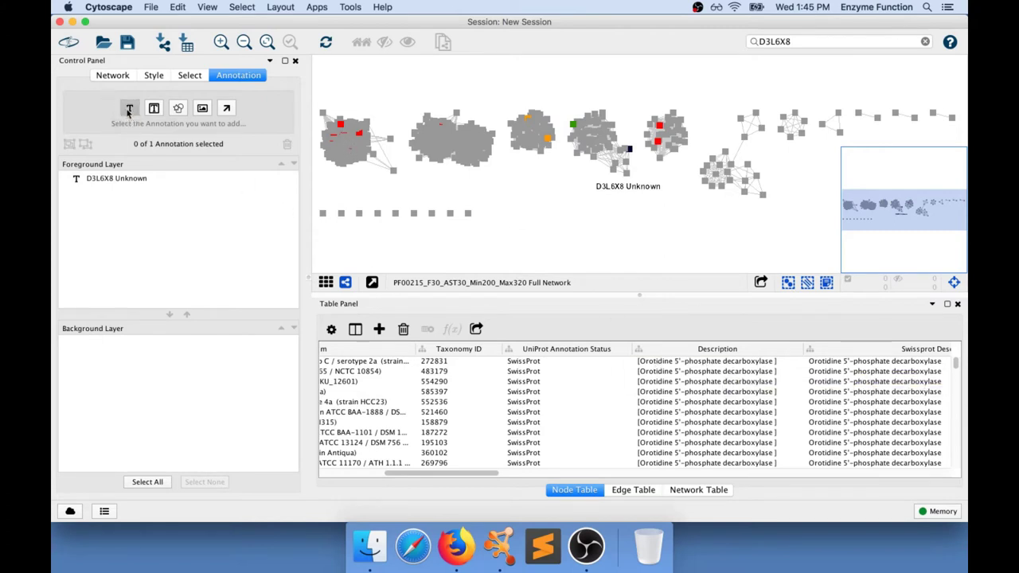
pyautogui.click(339, 96)
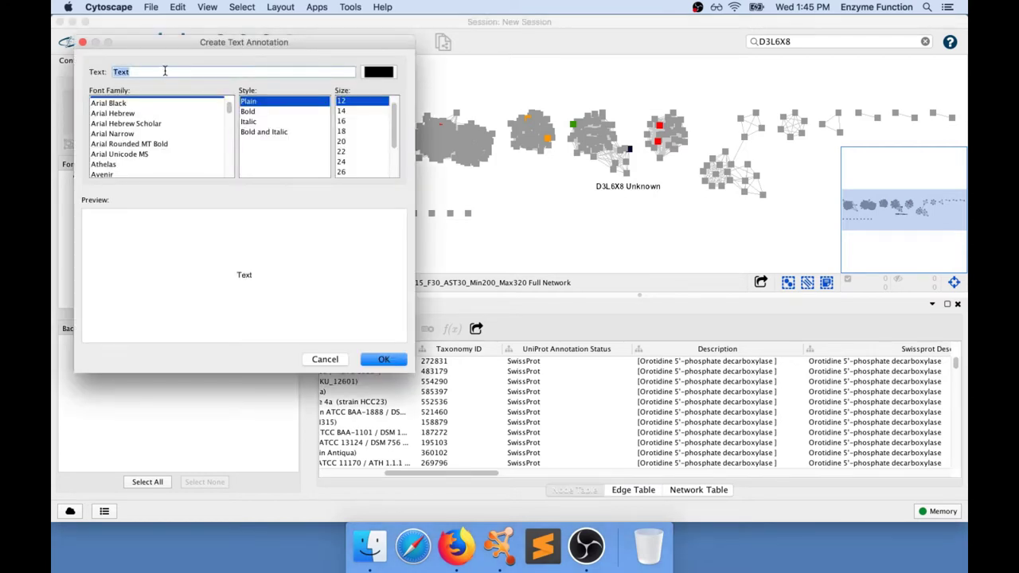
pyautogui.write('OMPDC')
pyautogui.click(252, 113)
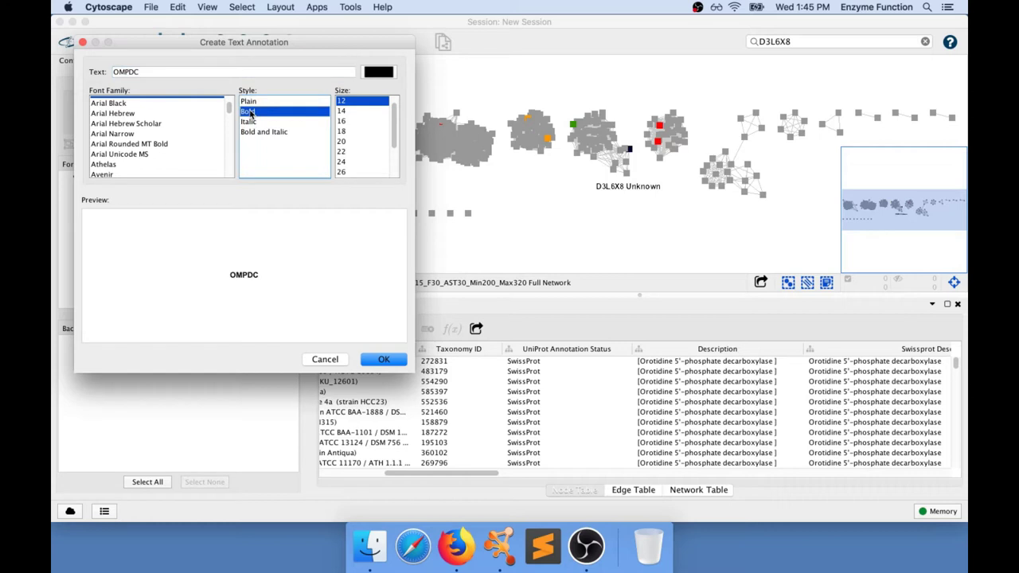
pyautogui.click(379, 72)
pyautogui.click(363, 127)
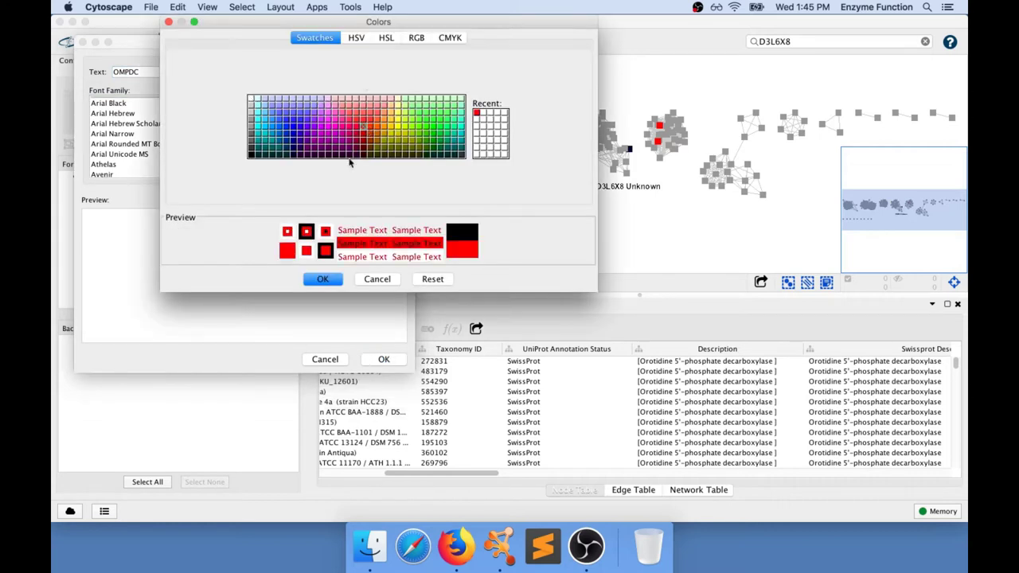
pyautogui.click(322, 279)
pyautogui.click(383, 359)
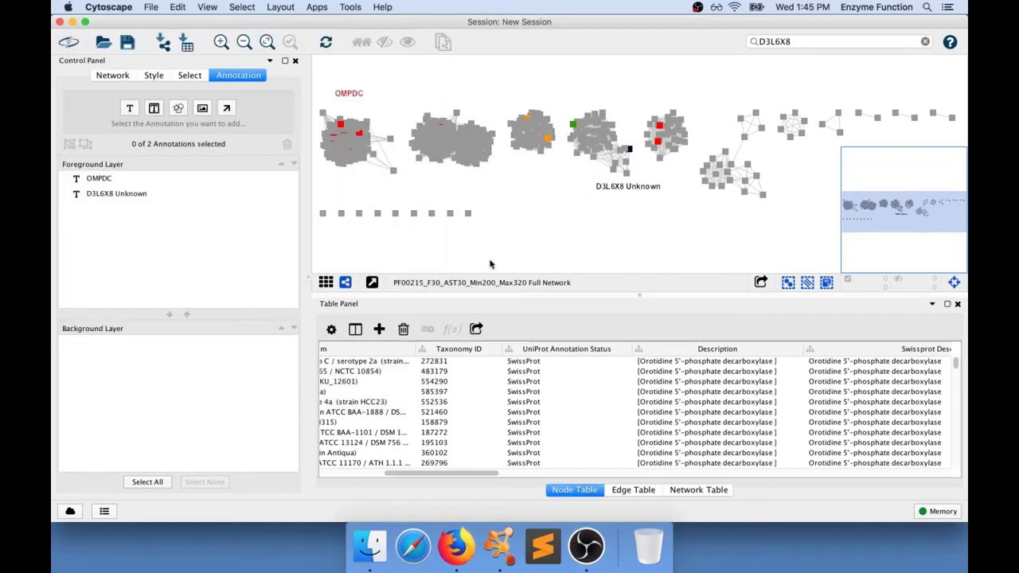
# Move the "OMPDC" label slightly closer to the first cluster and clear the annotation selection.
pyautogui.click(349, 94)
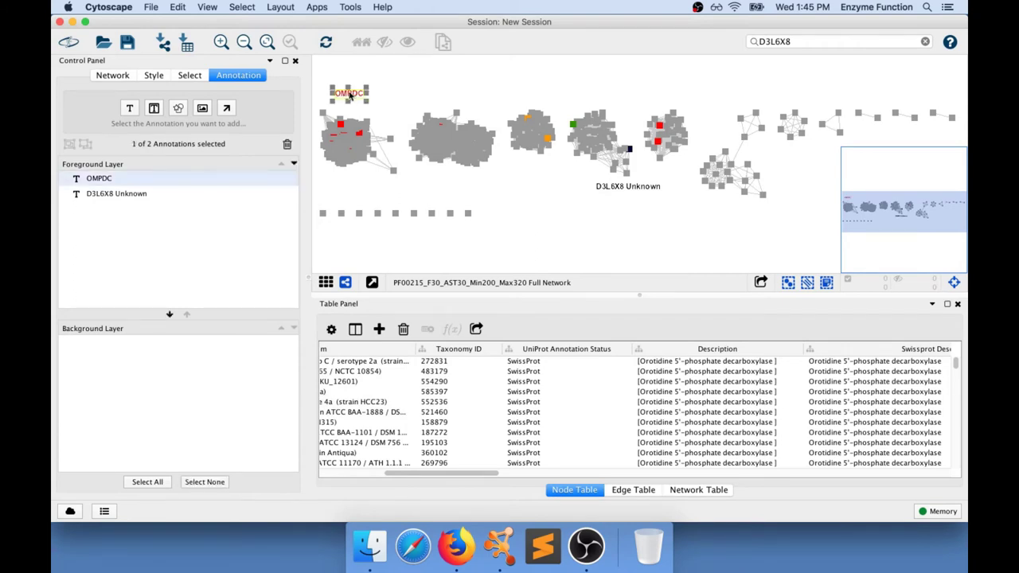
pyautogui.moveTo(355, 101); pyautogui.dragTo(363, 115)
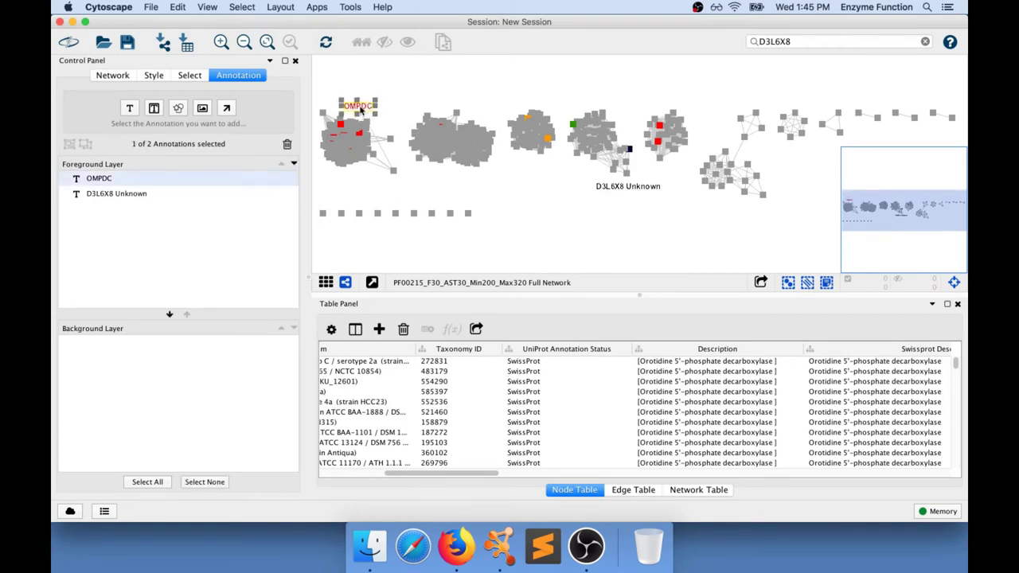
pyautogui.click(506, 214)
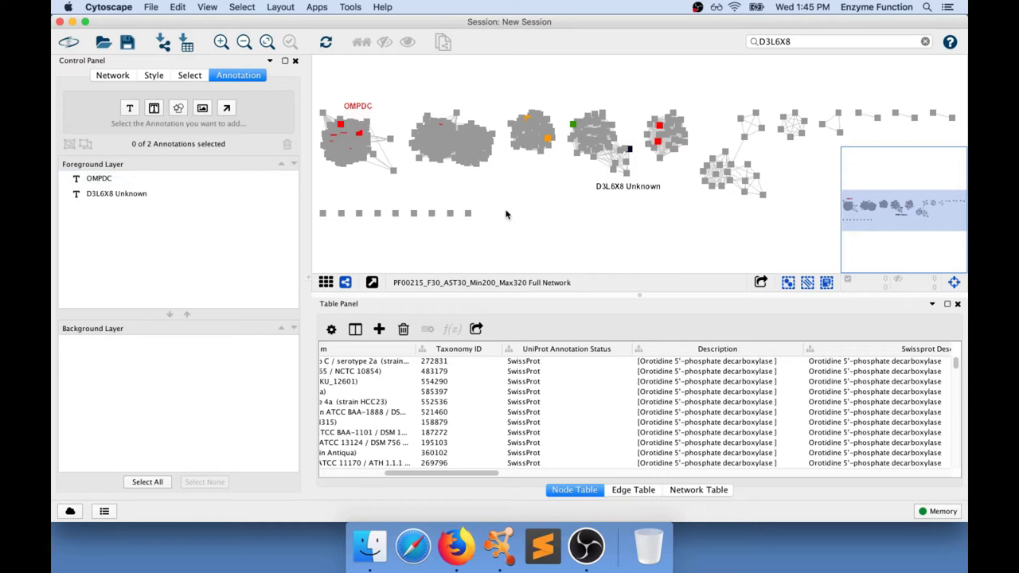
# Check the last SwissProt descriptions in the node table, and add a bold green "HPS" text annotation just above the cluster with the green node.
pyautogui.moveTo(958, 368); pyautogui.dragTo(958, 470)
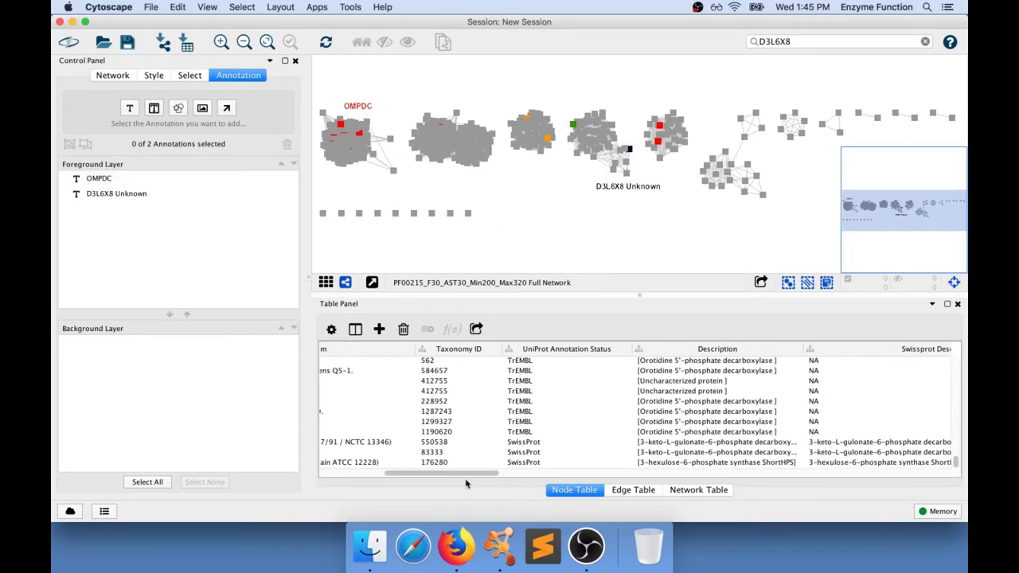
pyautogui.moveTo(468, 478); pyautogui.dragTo(527, 479)
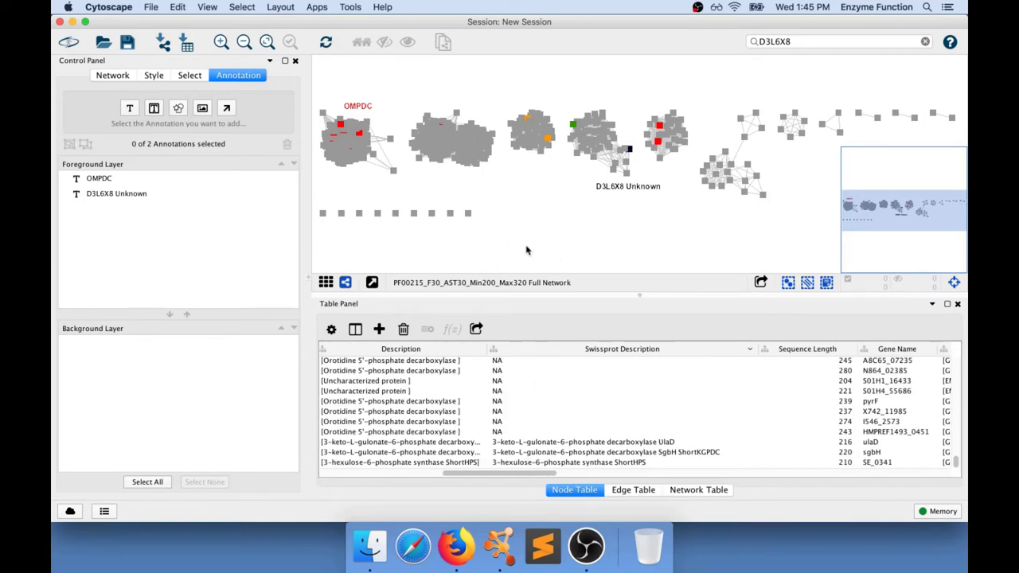
pyautogui.click(127, 109)
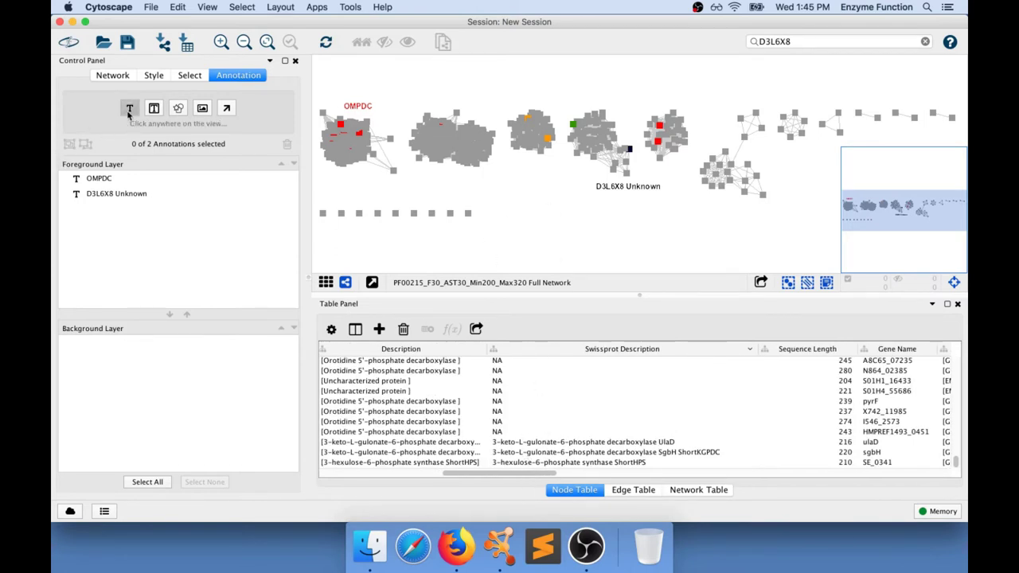
pyautogui.click(570, 94)
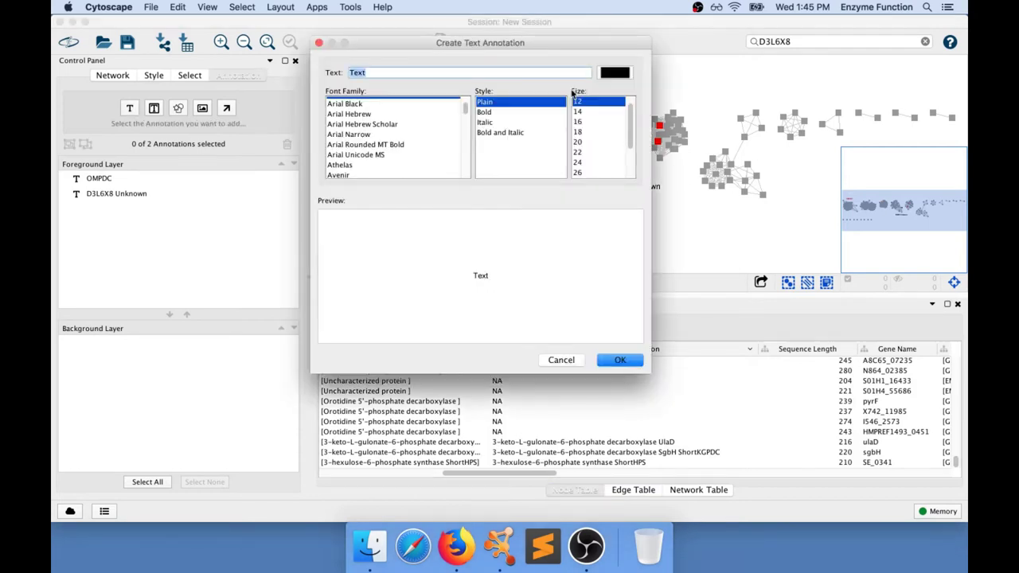
pyautogui.write('HPS')
pyautogui.click(492, 112)
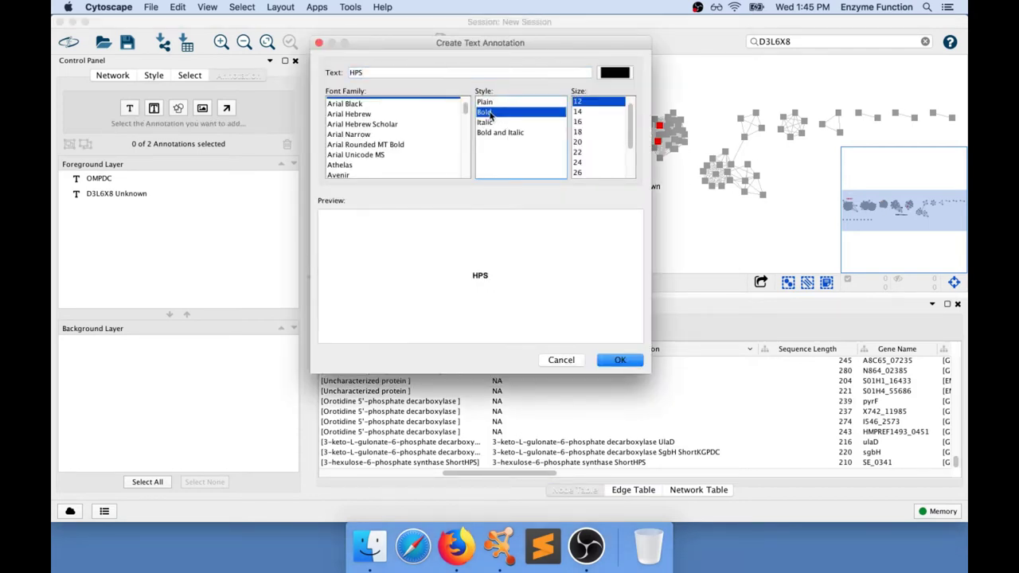
pyautogui.click(612, 73)
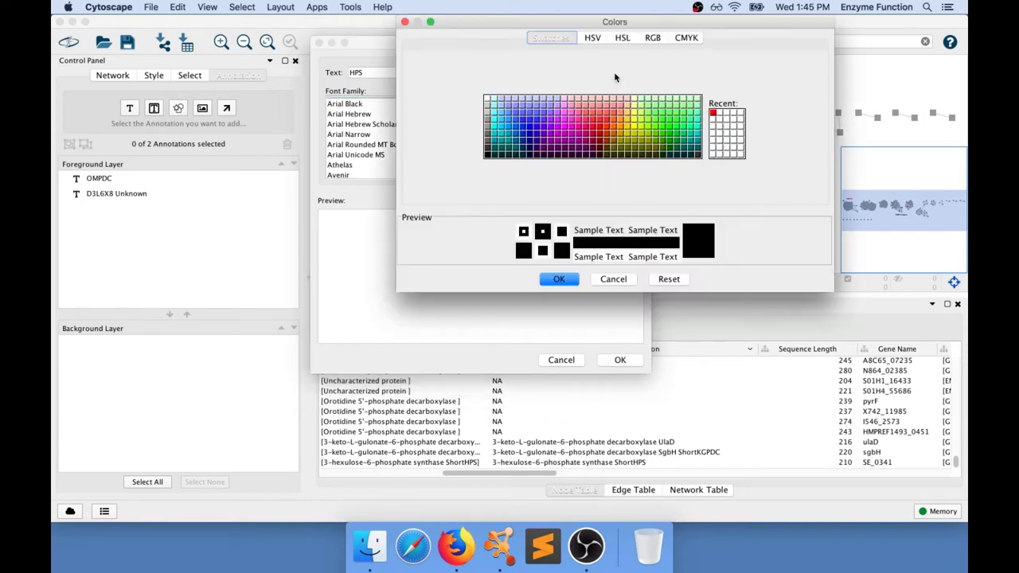
pyautogui.click(669, 143)
pyautogui.click(566, 283)
pyautogui.click(619, 359)
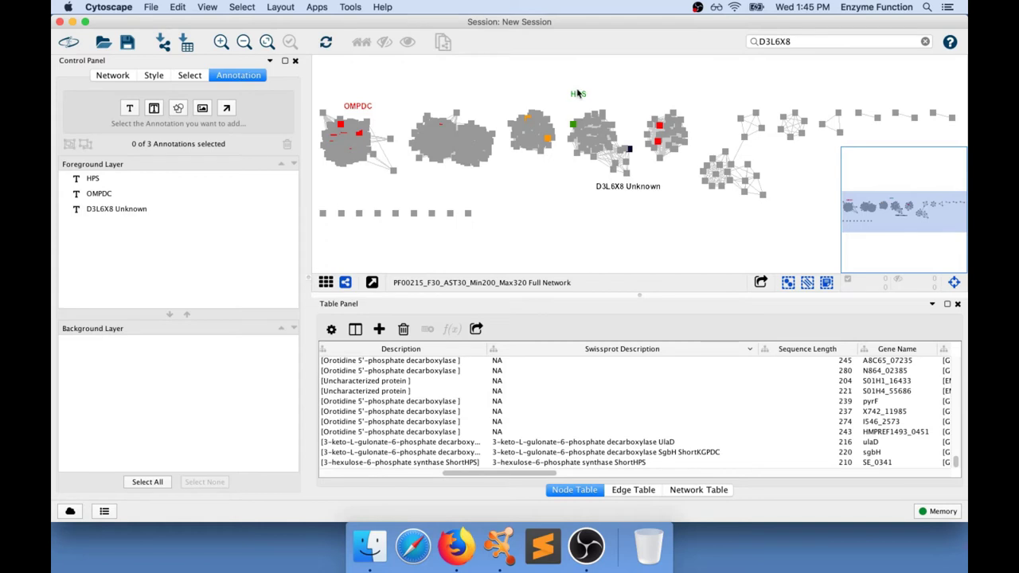
pyautogui.moveTo(581, 100); pyautogui.dragTo(598, 107)
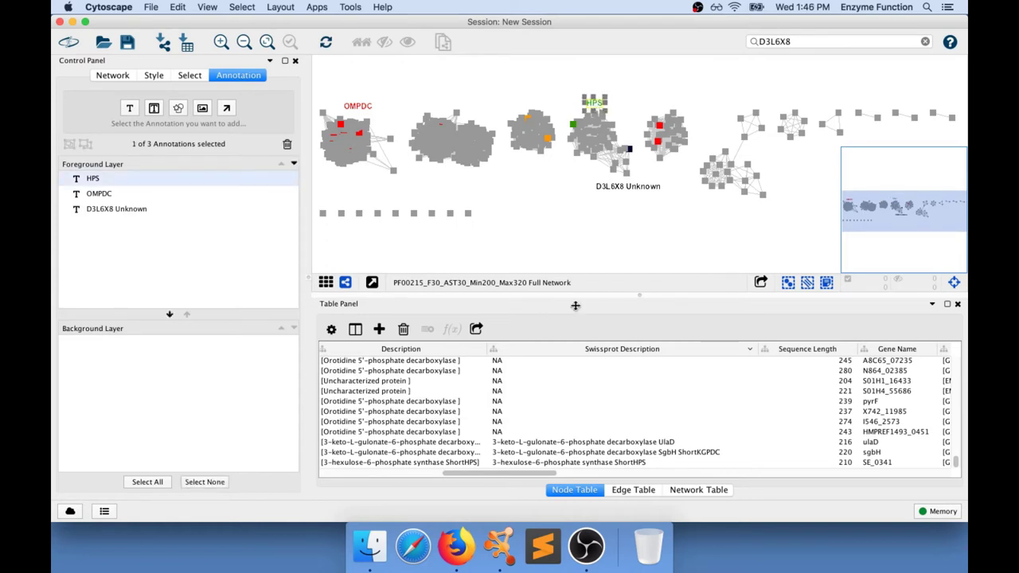
pyautogui.click(276, 293)
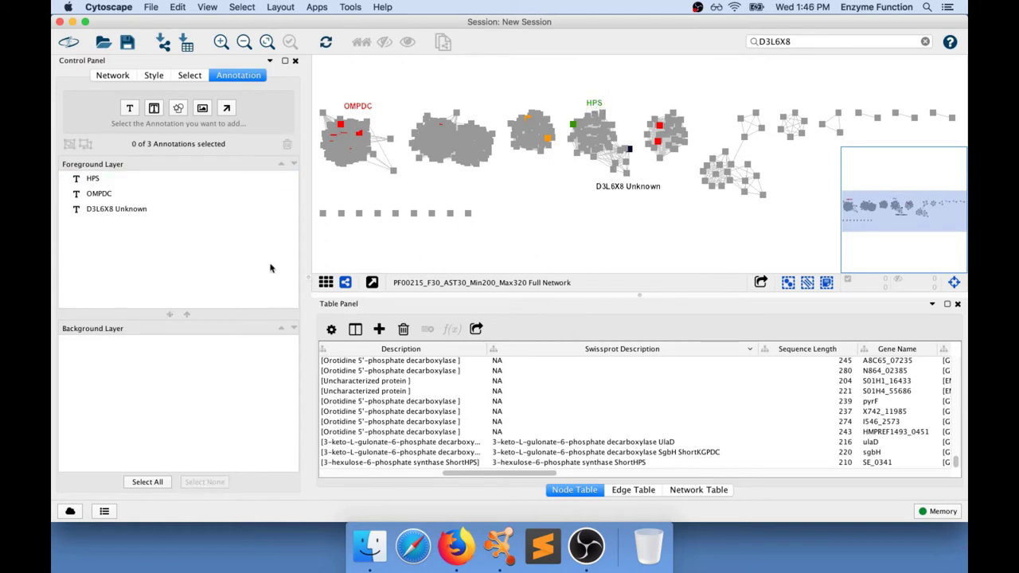
# Add a bold orange text annotation reading "KGPDC" and place it just above the cluster with the orange nodes.
pyautogui.click(130, 109)
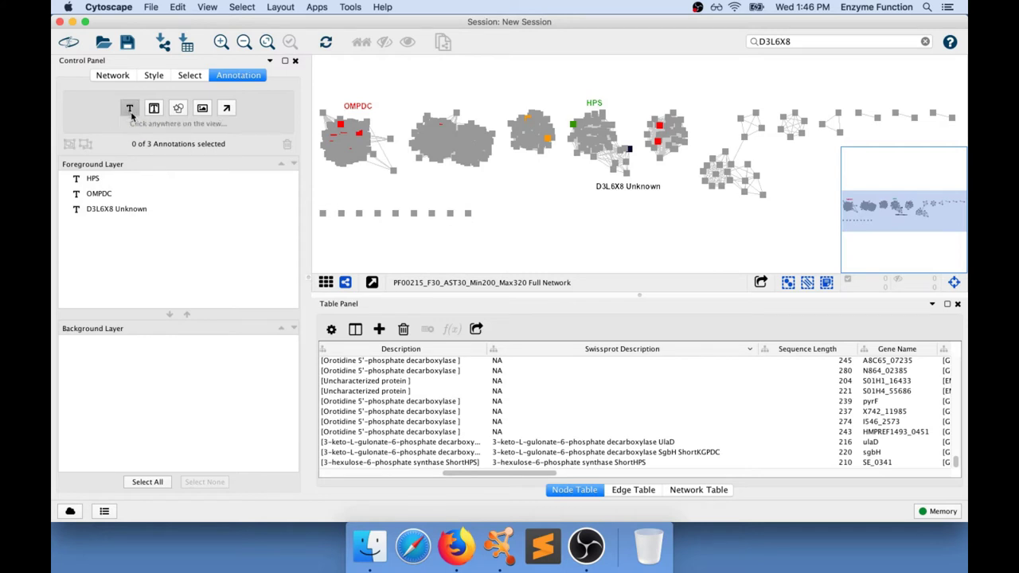
pyautogui.click(518, 95)
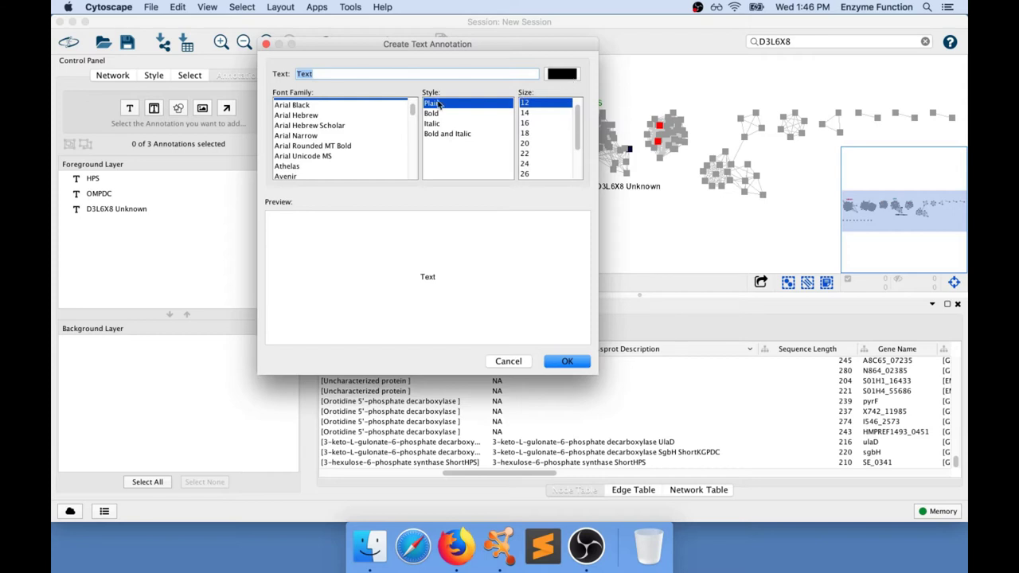
pyautogui.write('KGPDC')
pyautogui.click(431, 114)
pyautogui.click(555, 76)
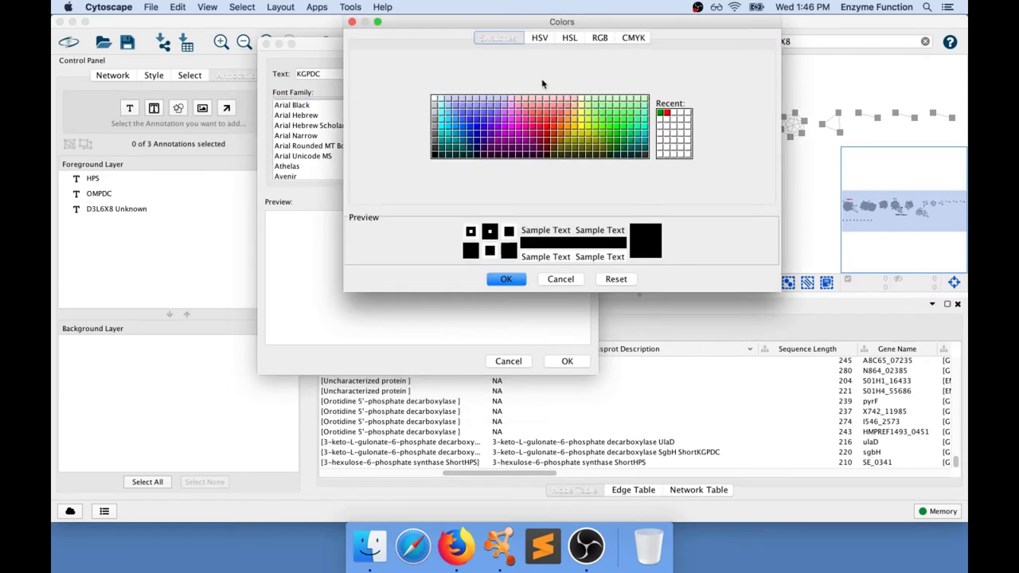
pyautogui.click(567, 121)
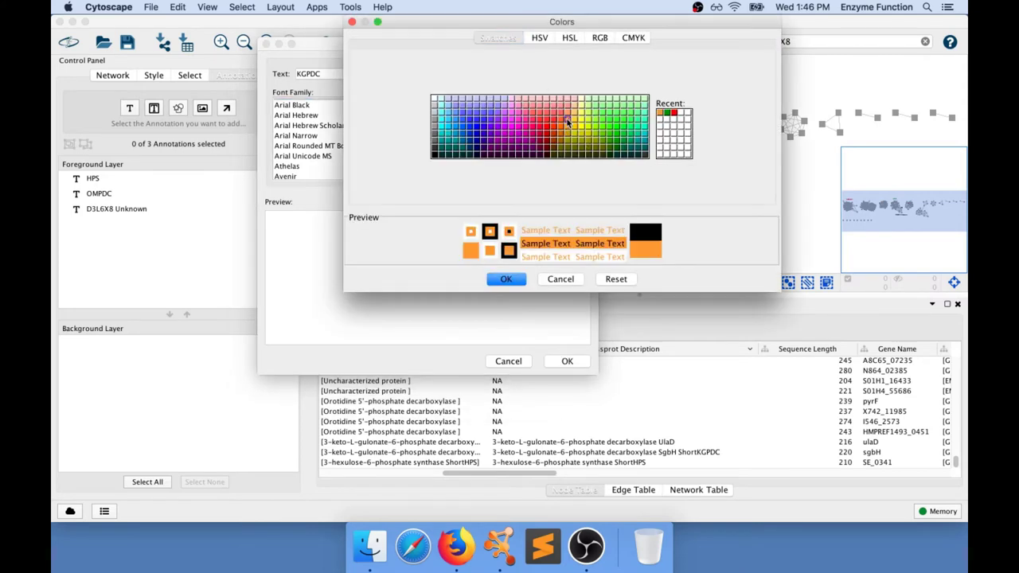
pyautogui.click(521, 278)
pyautogui.click(566, 361)
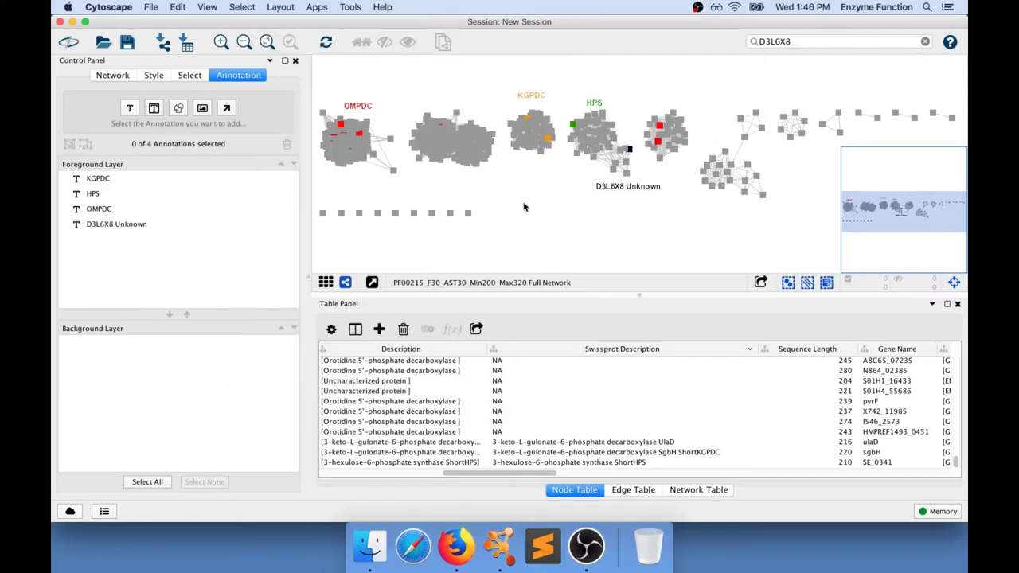
pyautogui.click(531, 96)
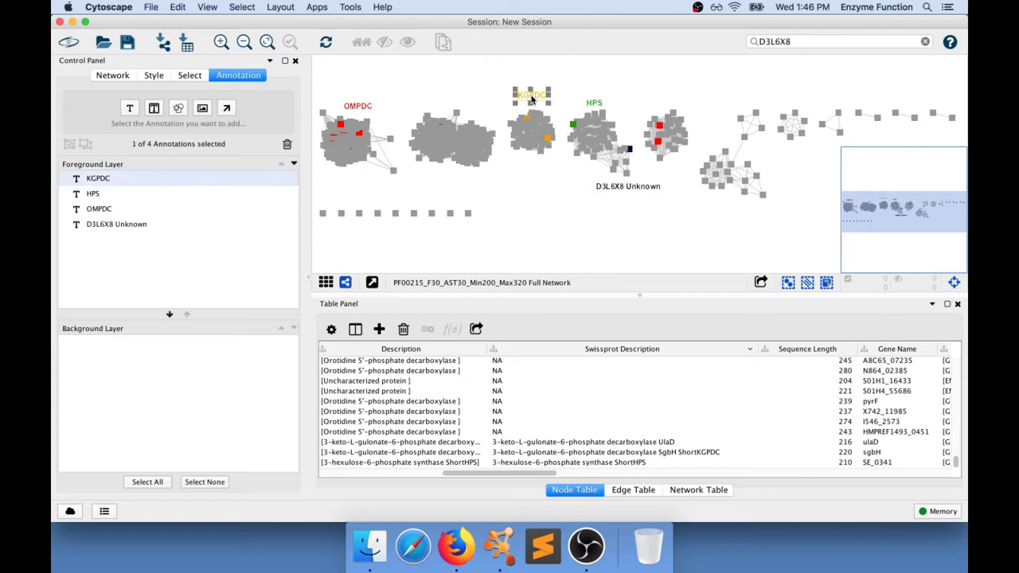
pyautogui.click(546, 193)
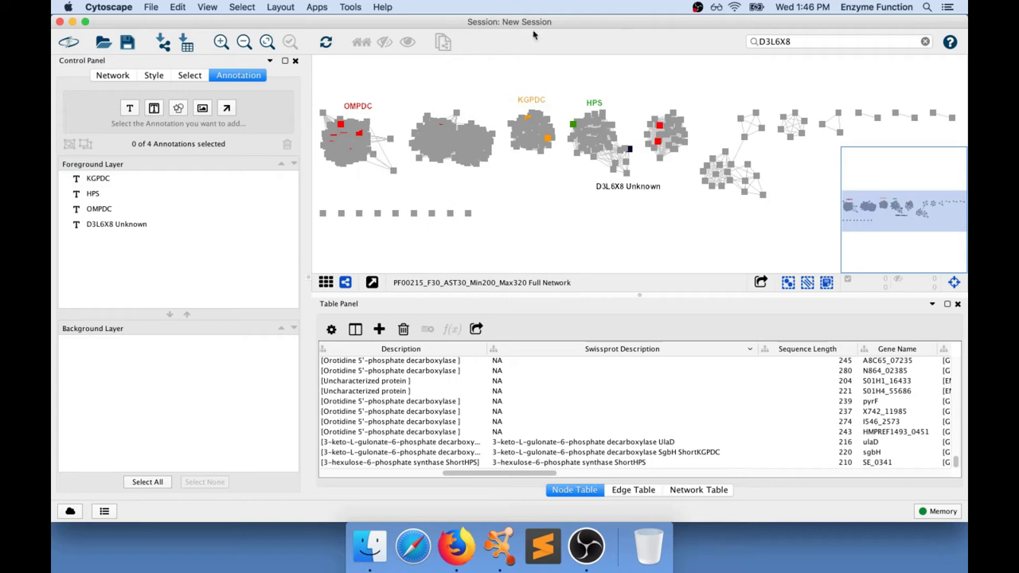
# Save the session in the Downloads folder under the name "Edited network".
pyautogui.click(151, 6)
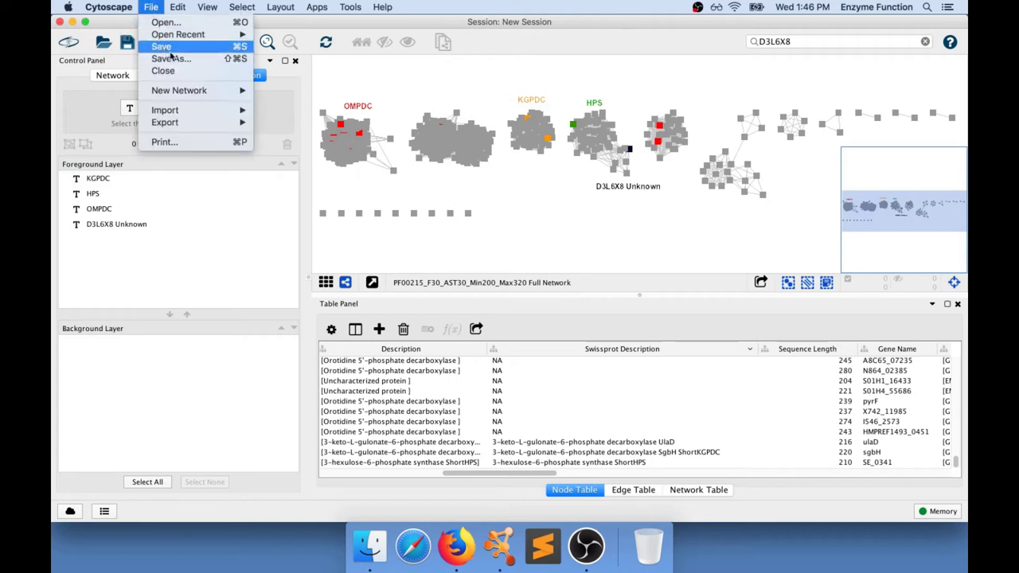
pyautogui.click(185, 59)
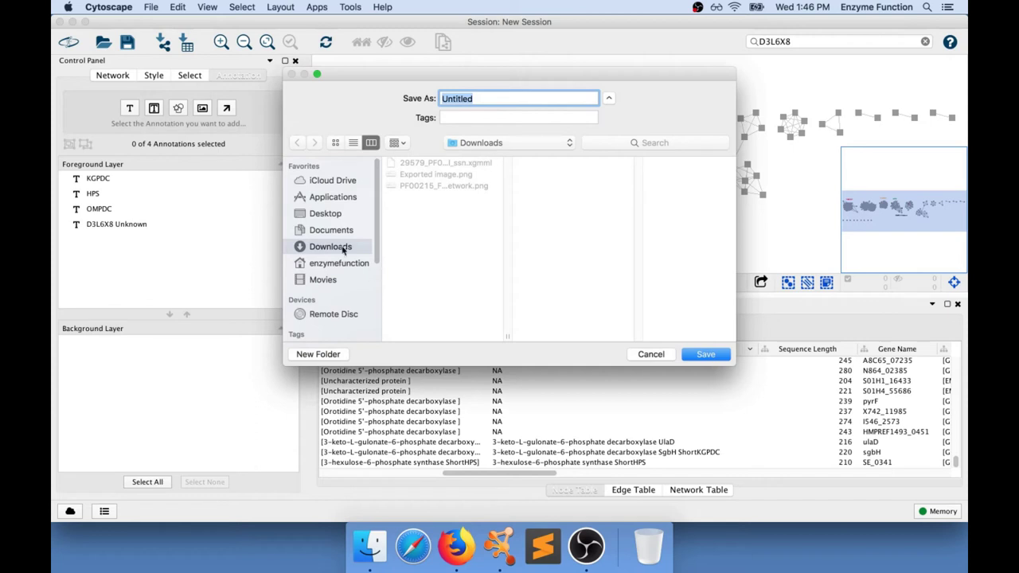
pyautogui.click(481, 97)
pyautogui.doubleClick(480, 98)
pyautogui.write('Edited network')
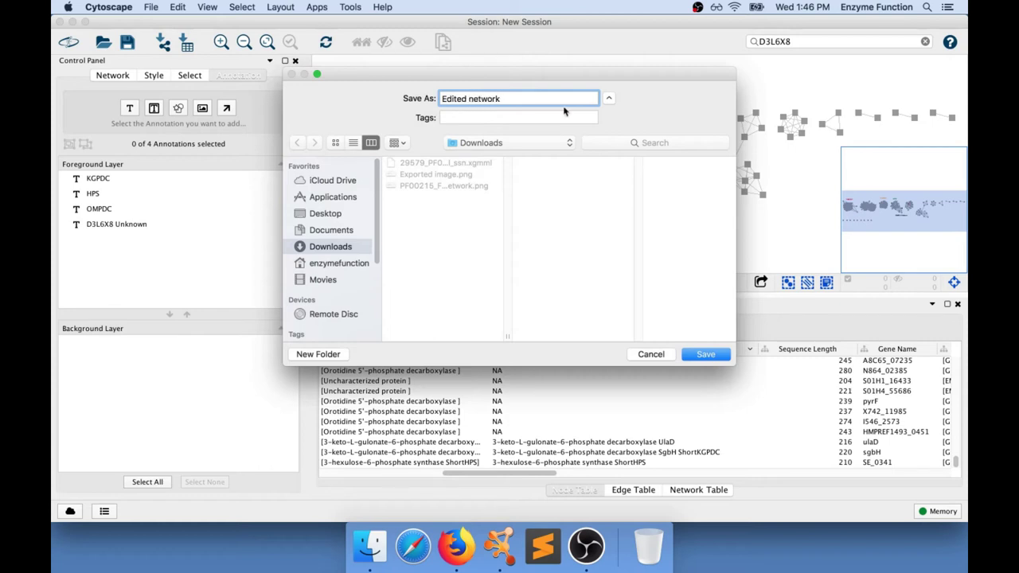
pyautogui.click(703, 355)
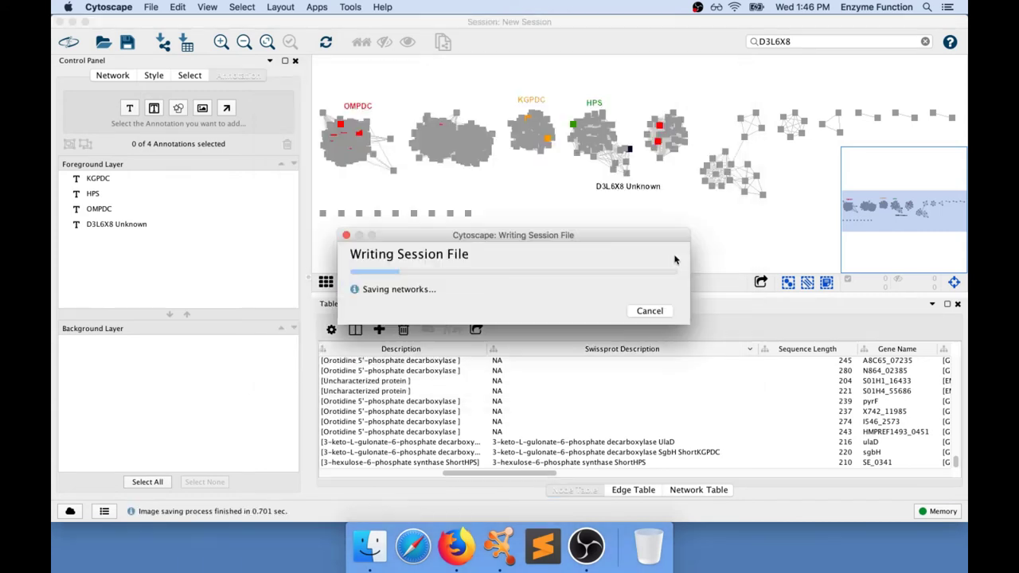
# Switch to Finder, locate the saved Edited network.cys file in the Downloads folder, and return to the network in Cytoscape.
pyautogui.click(370, 546)
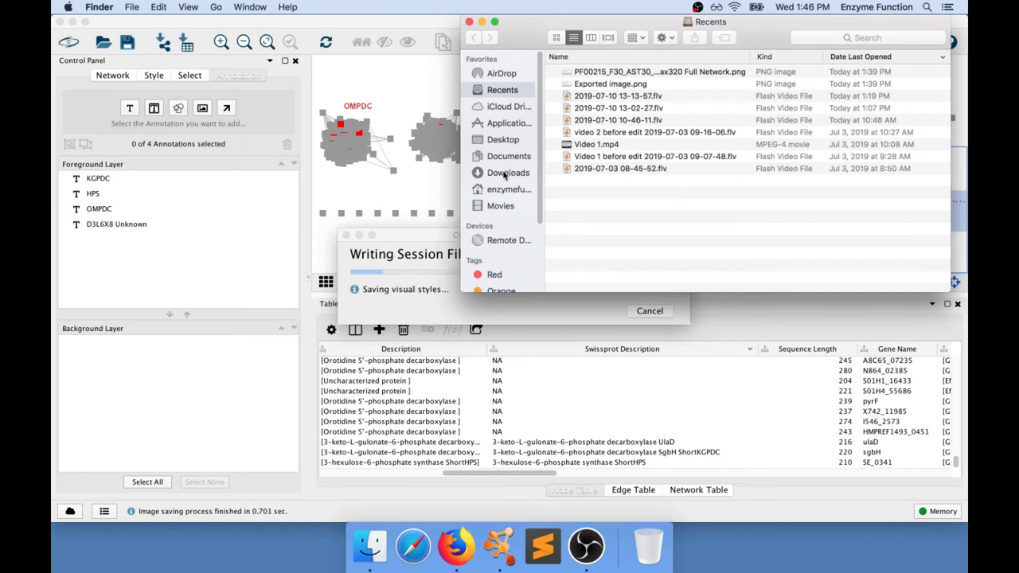
pyautogui.click(506, 173)
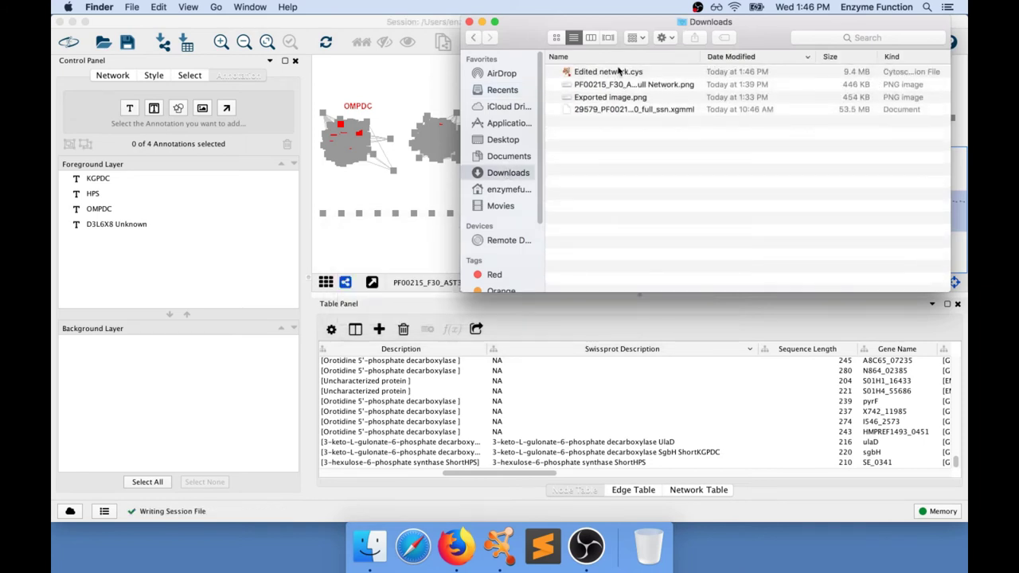
pyautogui.moveTo(658, 24); pyautogui.dragTo(494, 114)
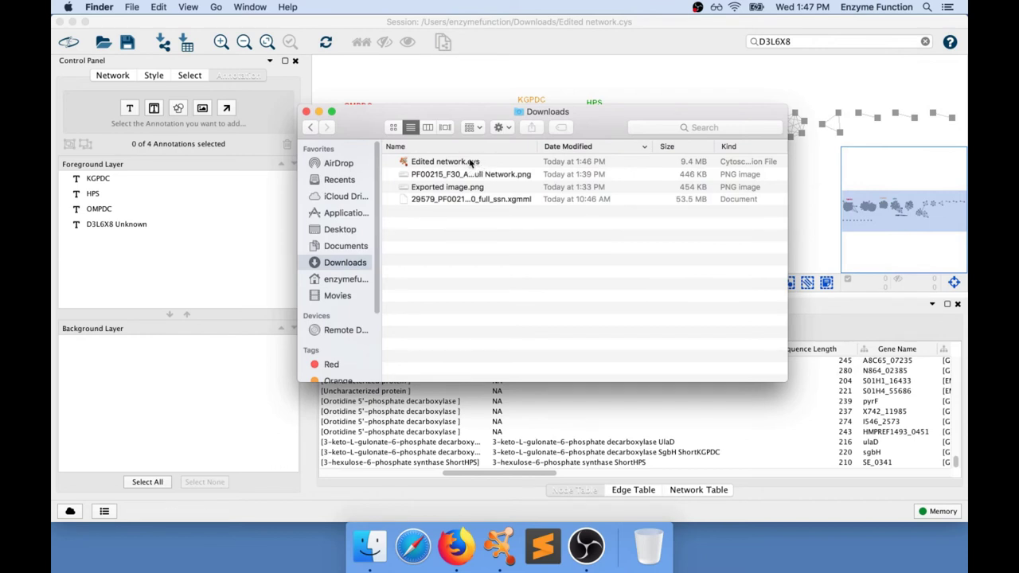
pyautogui.click(406, 162)
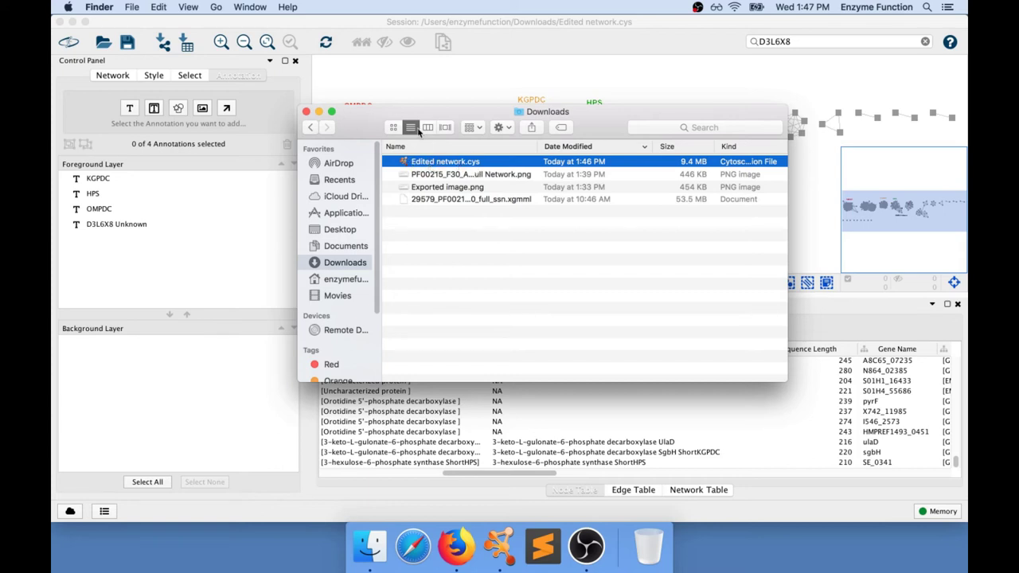
pyautogui.moveTo(427, 118); pyautogui.dragTo(437, 198)
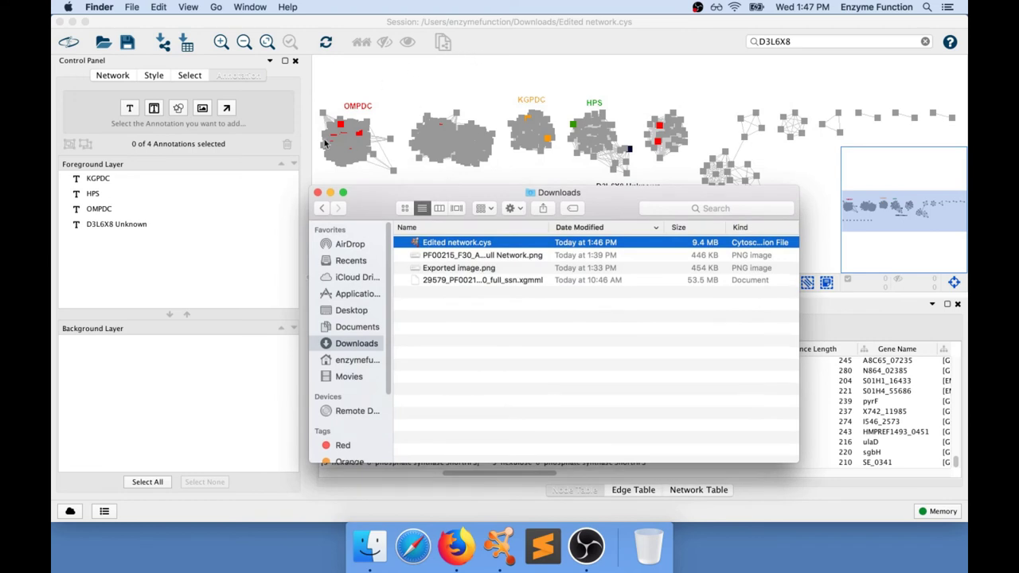
pyautogui.click(317, 192)
pyautogui.click(543, 216)
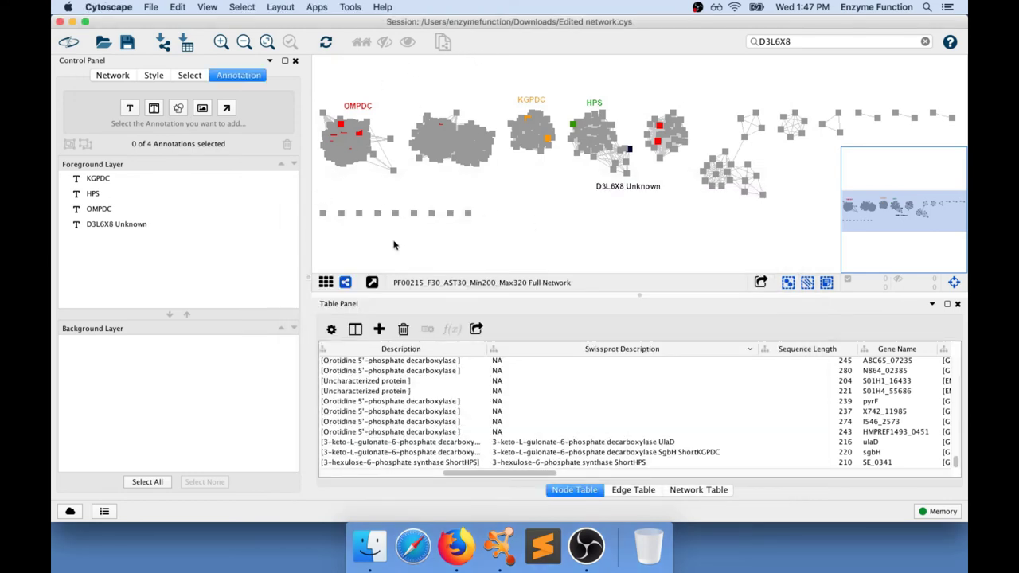
# Export the network as a PNG image at 500% zoom, adding "Edited Image" to the start of the default file name.
pyautogui.click(148, 7)
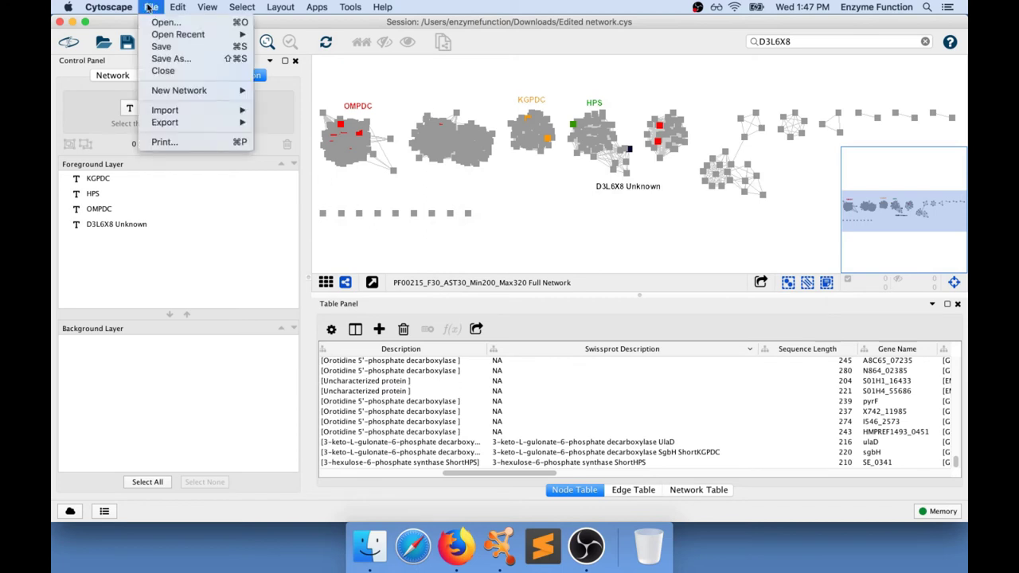
pyautogui.moveTo(182, 122)
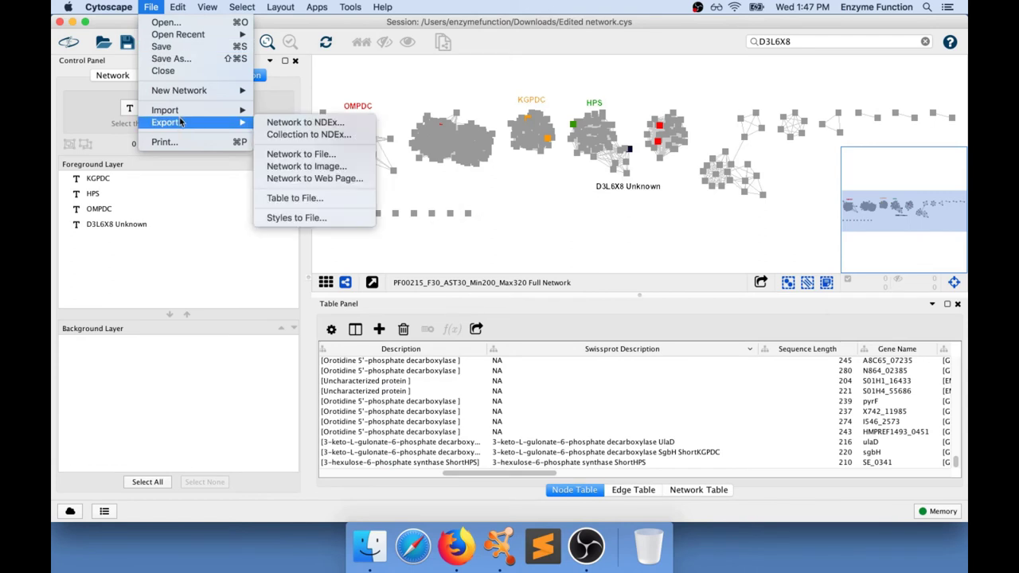
pyautogui.click(335, 166)
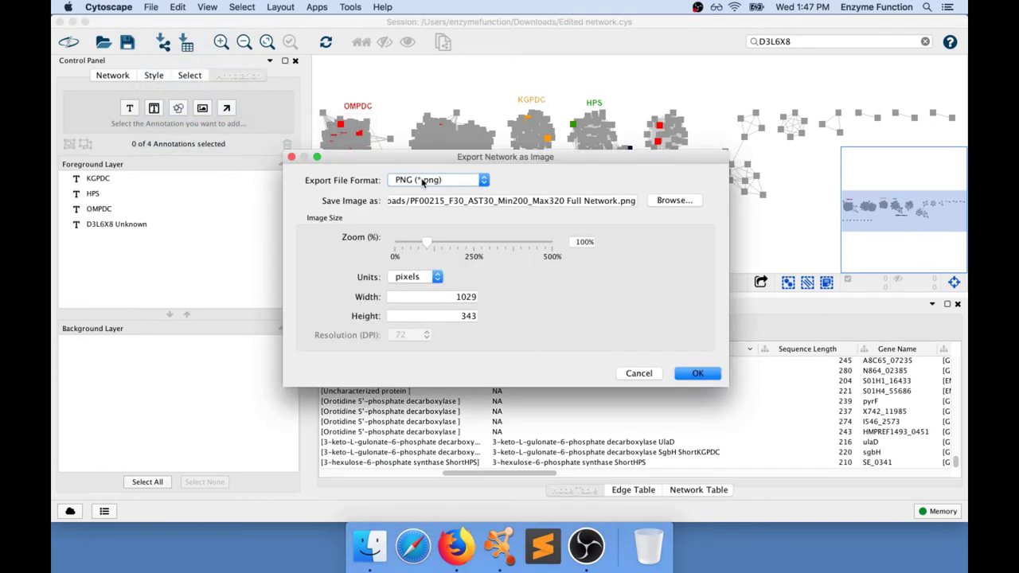
pyautogui.click(422, 182)
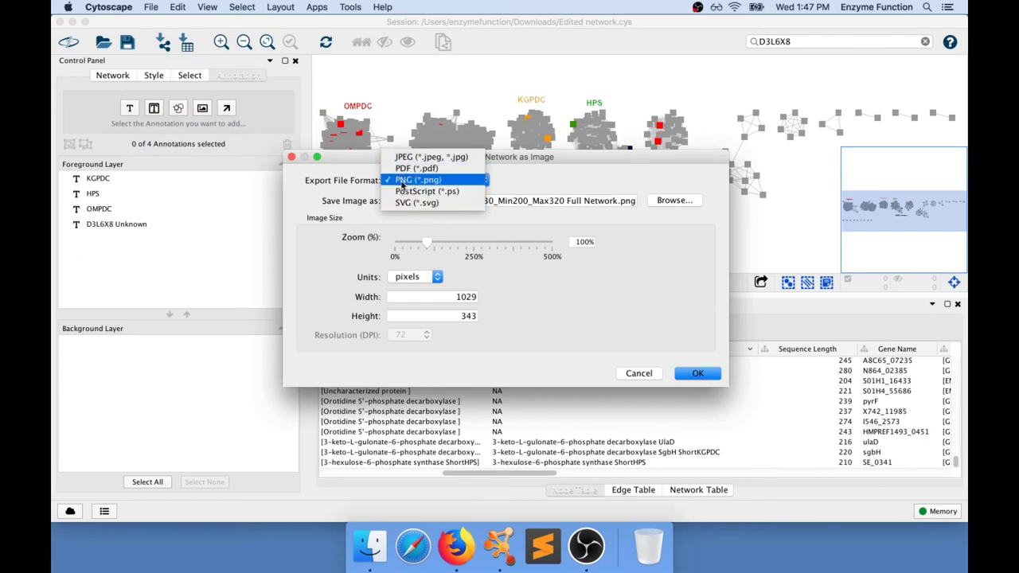
pyautogui.click(544, 182)
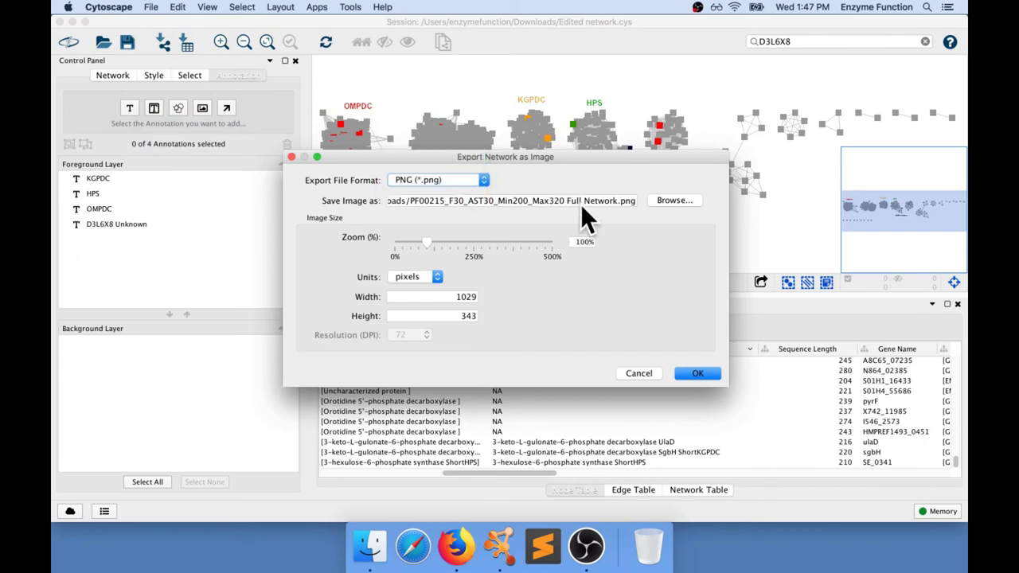
pyautogui.click(410, 201)
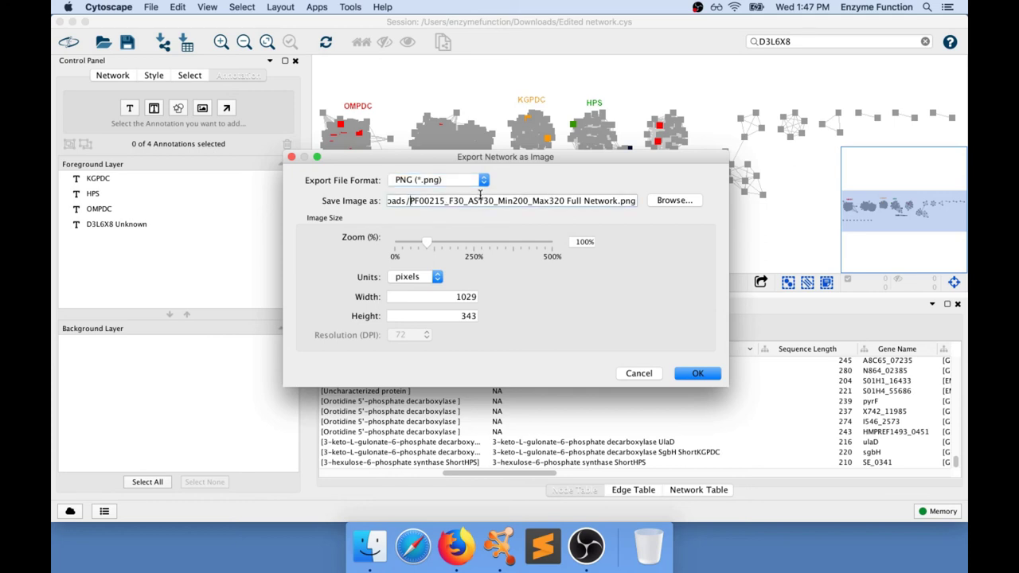
pyautogui.write('Edited ')
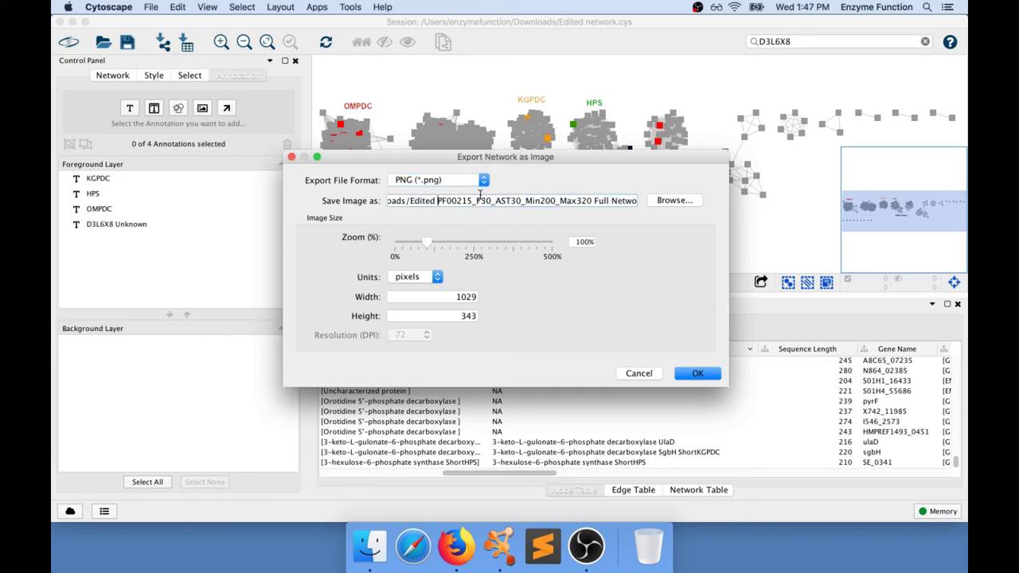
pyautogui.write('Image')
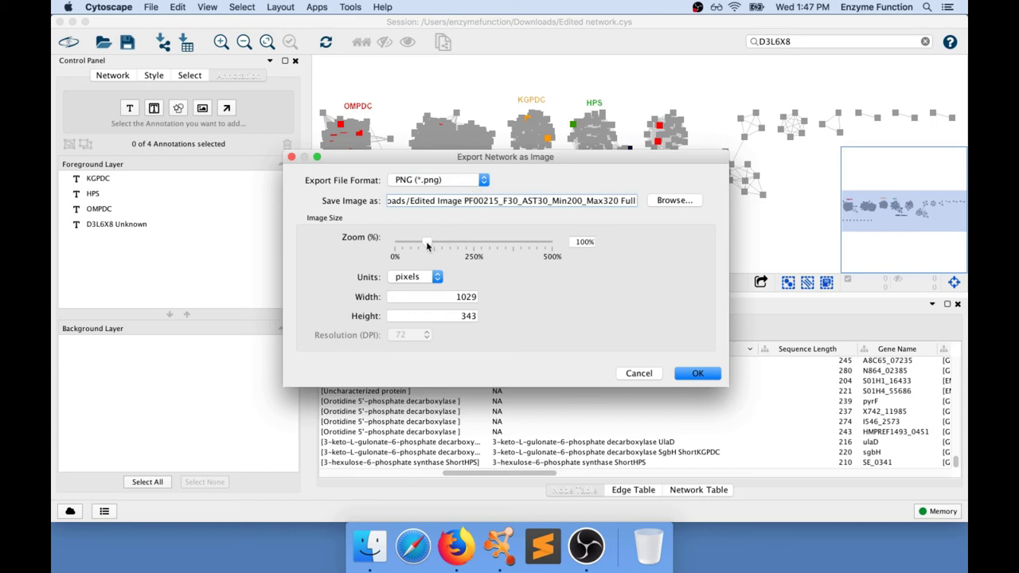
pyautogui.moveTo(428, 243); pyautogui.dragTo(600, 255)
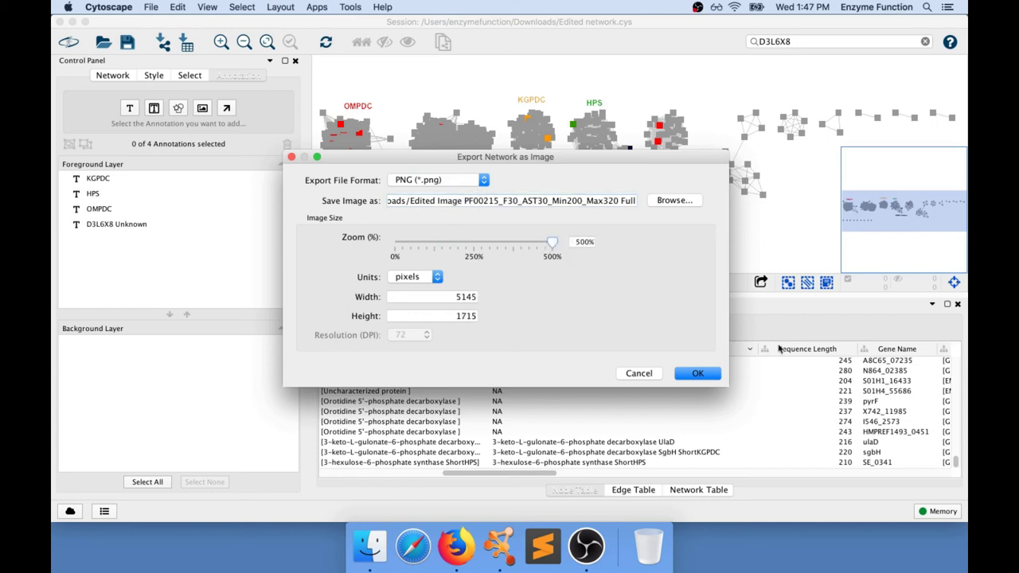
pyautogui.click(696, 374)
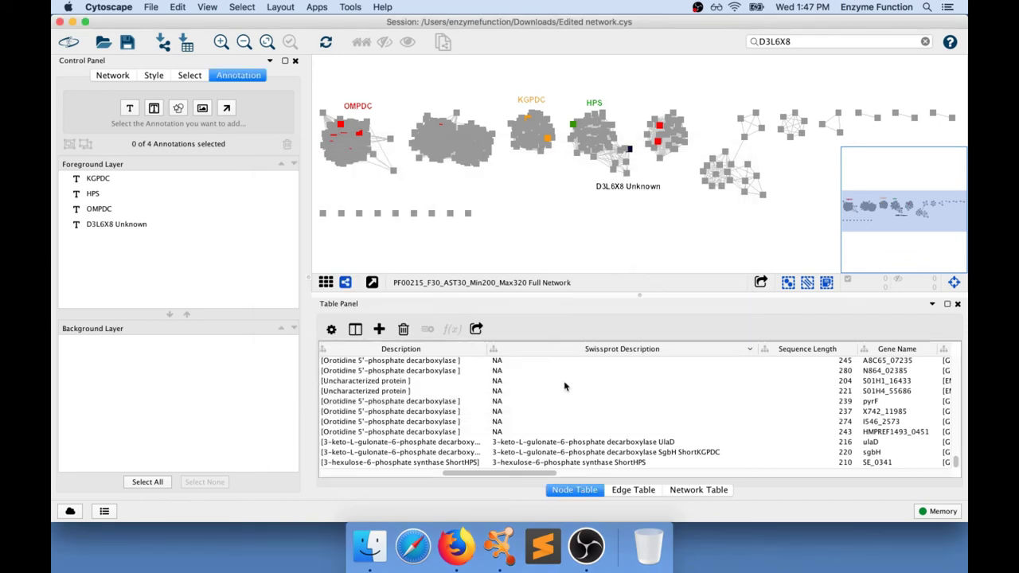
# Switch to Finder, locate the exported Edited Image PNG in the Downloads folder, and open it in Preview to check the labeled network.
pyautogui.click(371, 549)
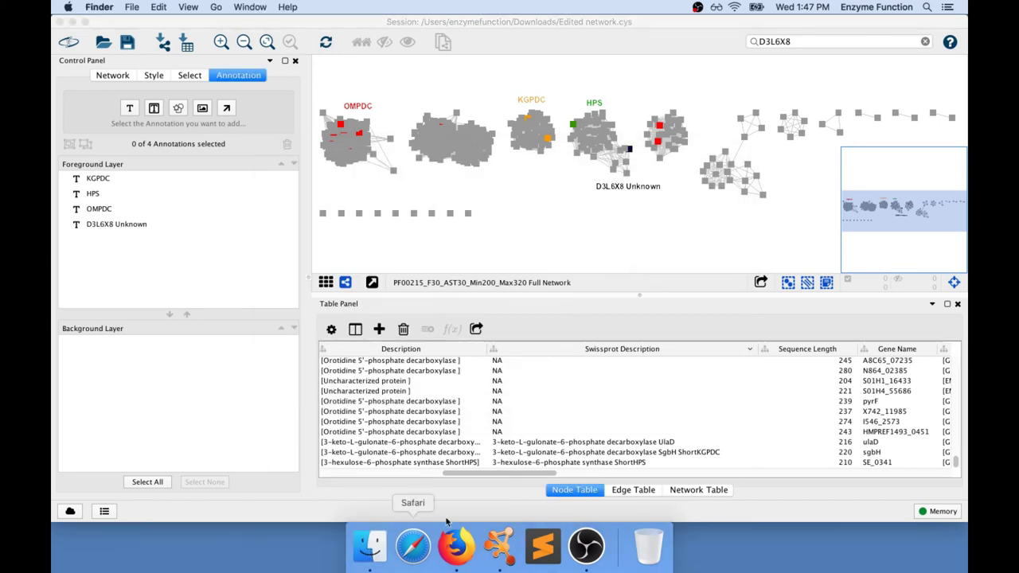
pyautogui.click(514, 173)
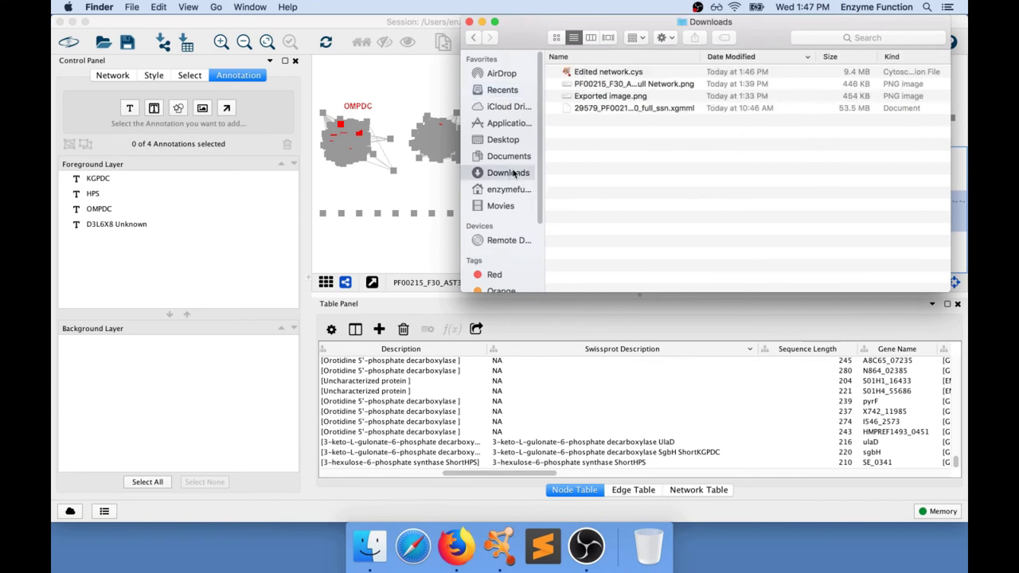
pyautogui.moveTo(746, 35); pyautogui.dragTo(595, 259)
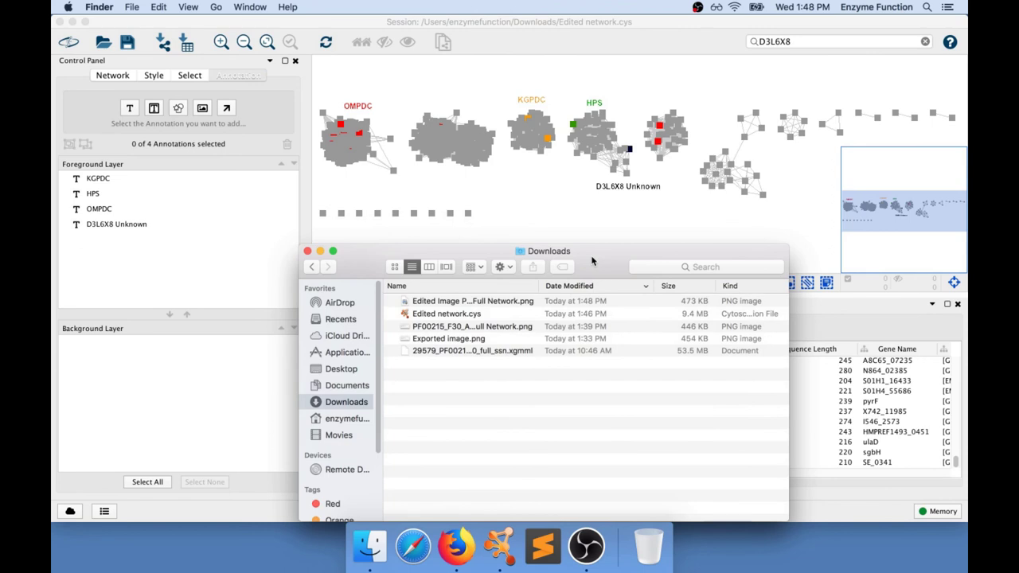
pyautogui.doubleClick(477, 302)
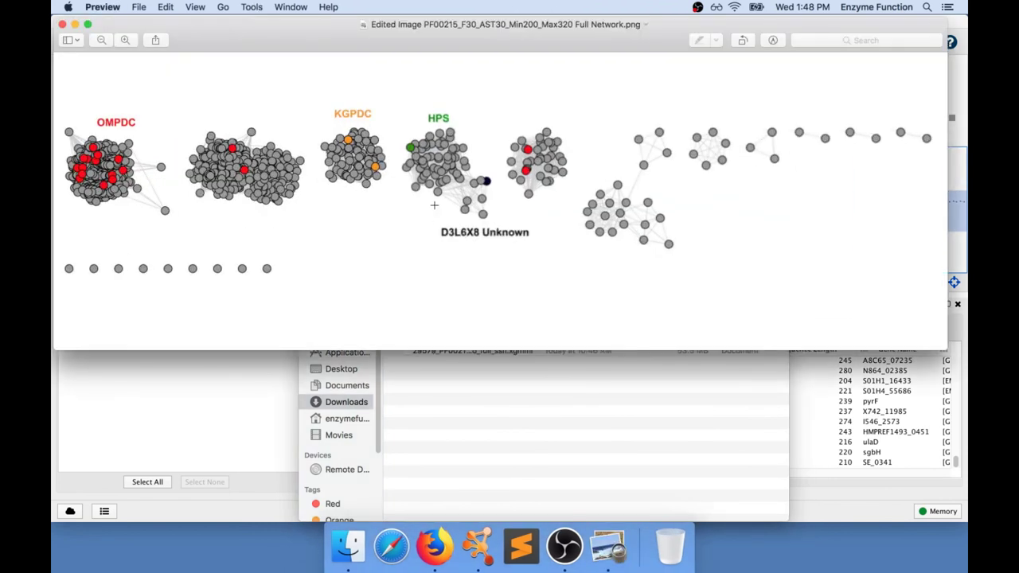